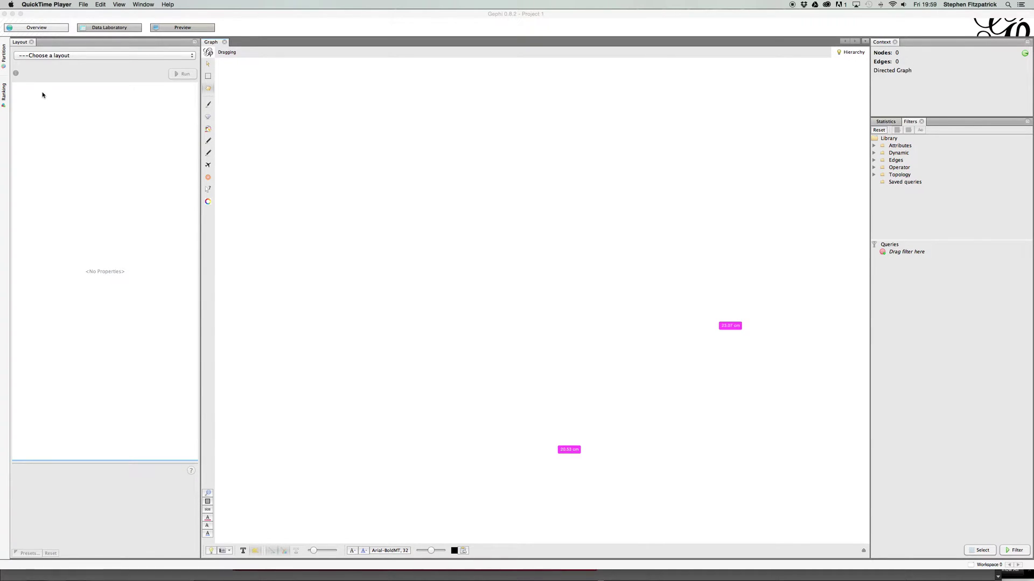
# Step: Look through the available layout algorithms, from Clockwise Rotate to YifanHu's Multilevel, without choosing one
pyautogui.click(263, 109)
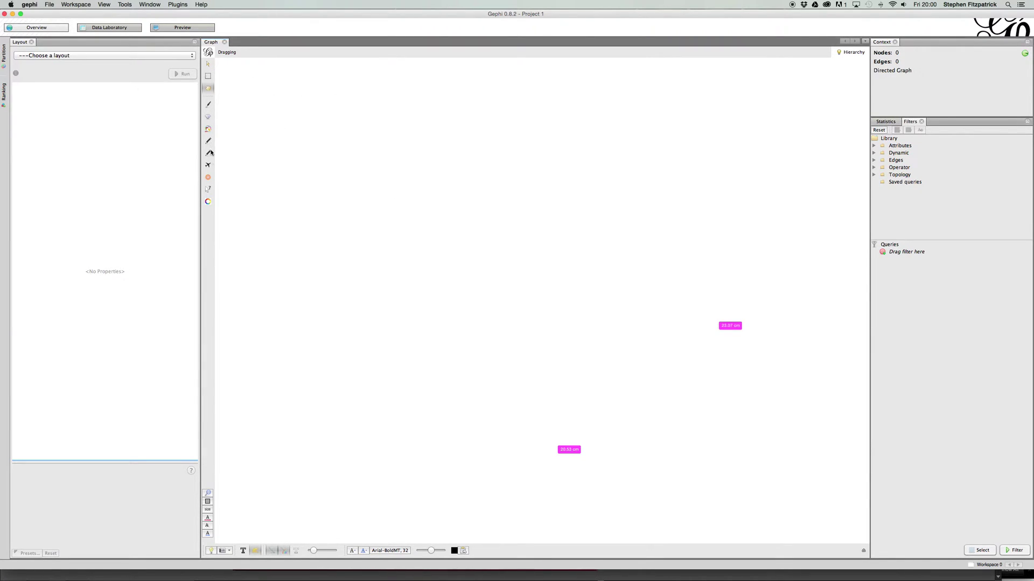
pyautogui.click(134, 56)
pyautogui.scroll(-3, 92, 108)
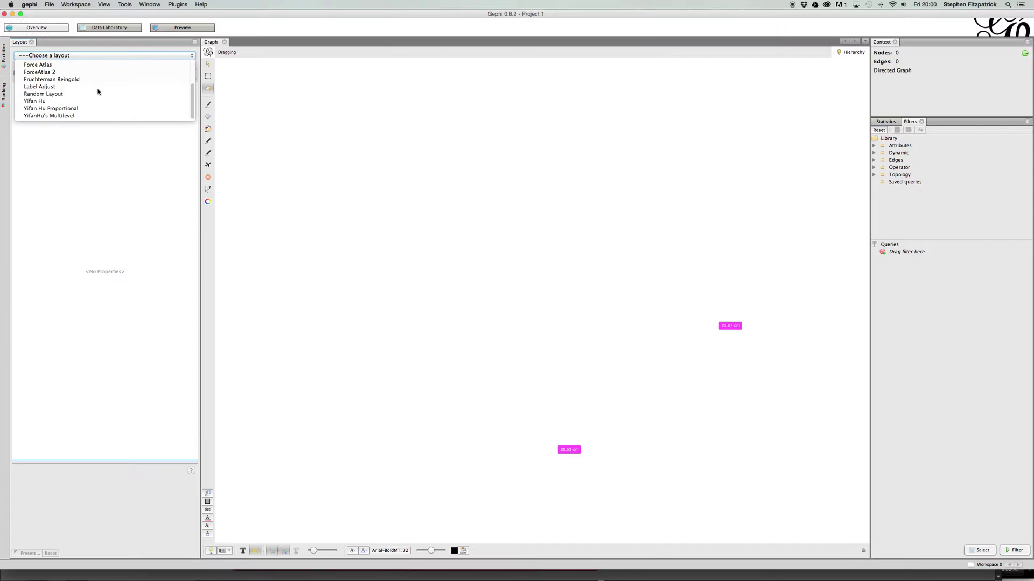
pyautogui.scroll(5, 98, 92)
pyautogui.scroll(-5, 83, 108)
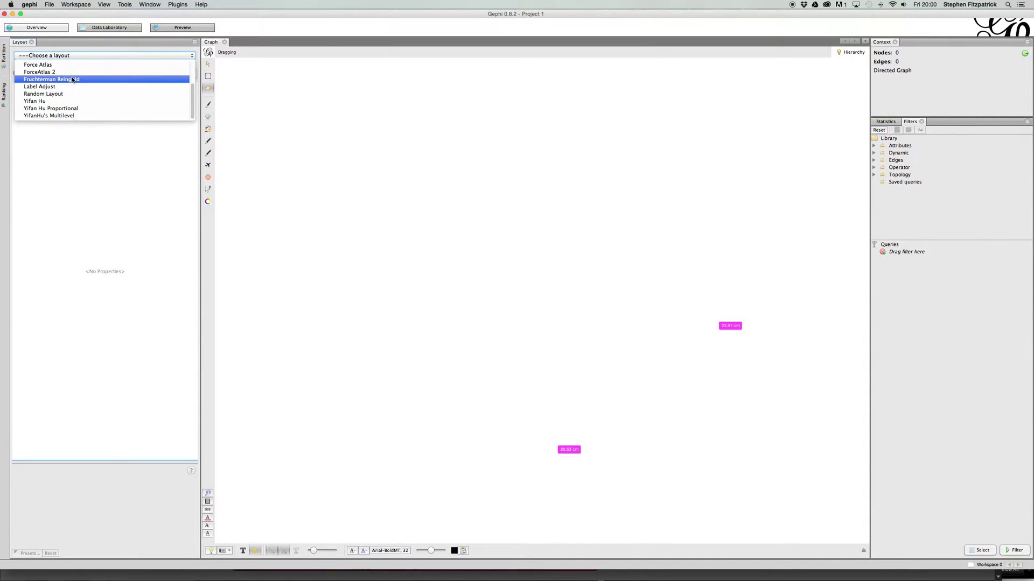
pyautogui.scroll(3, 74, 80)
pyautogui.scroll(-3, 70, 108)
pyautogui.scroll(5, 70, 108)
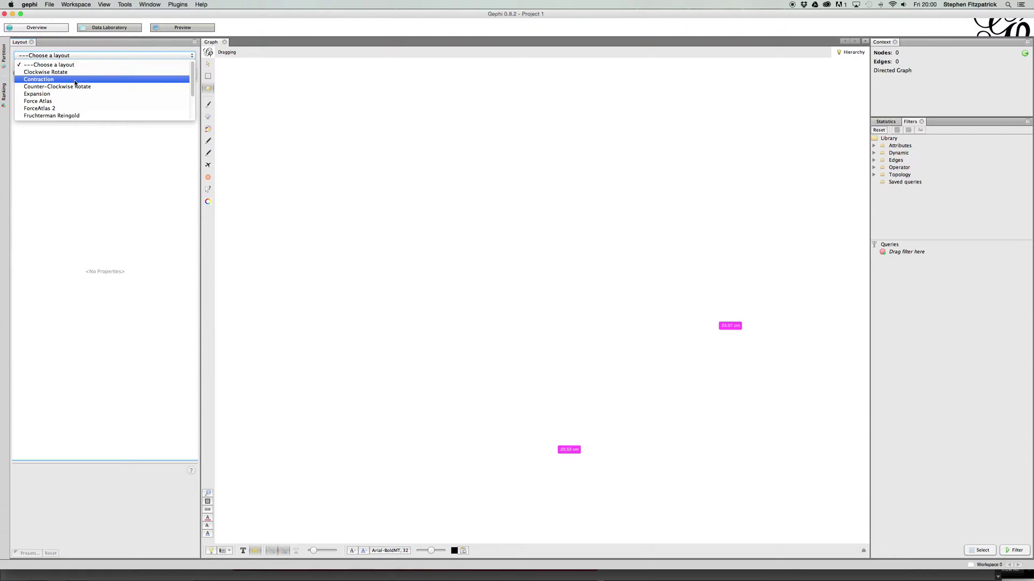
pyautogui.click(83, 55)
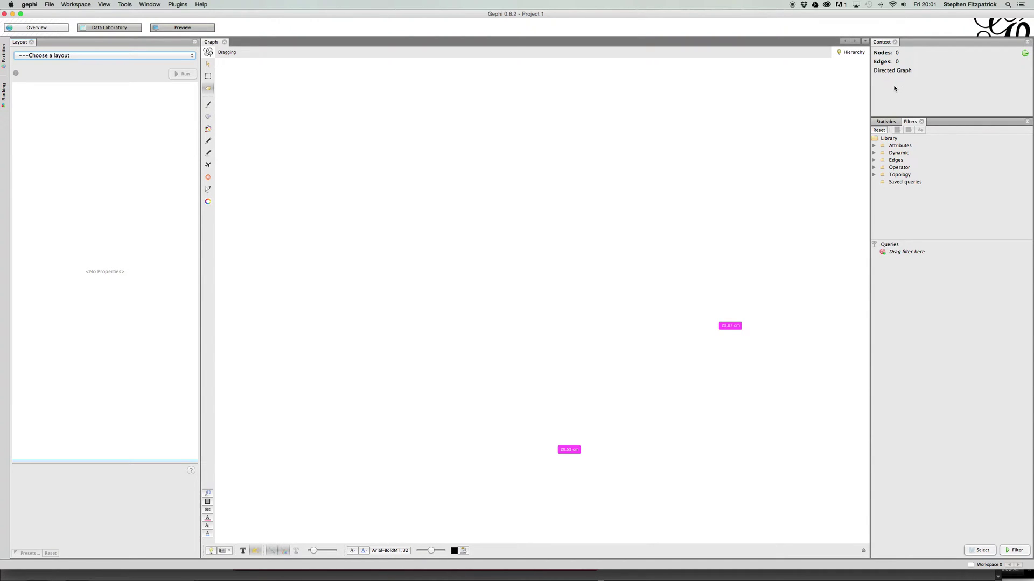
# Step: Examine the filters in the library's Attributes, Edges, Operator and Topology categories
pyautogui.click(874, 146)
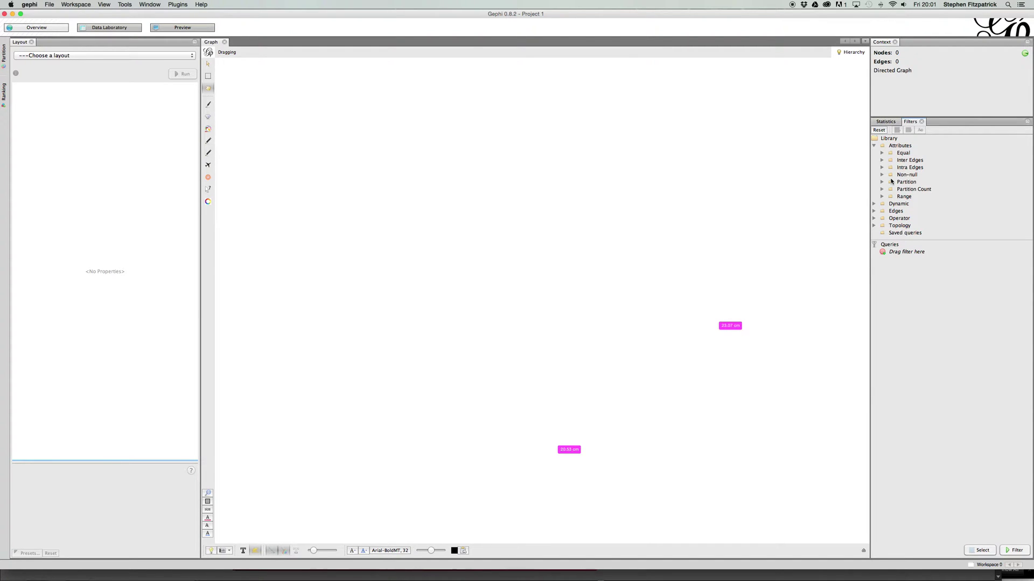
pyautogui.click(874, 146)
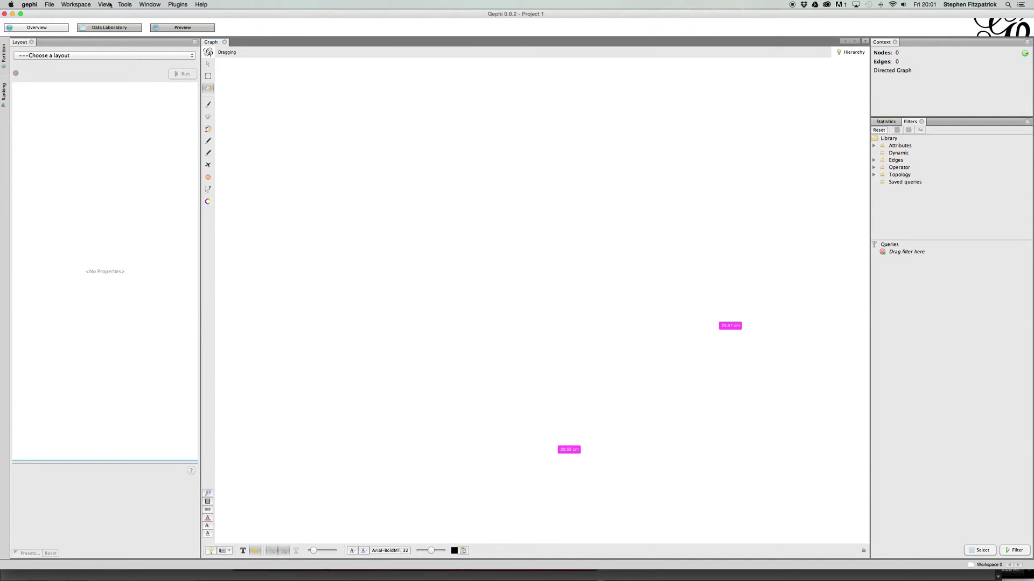
pyautogui.click(178, 4)
pyautogui.click(272, 14)
pyautogui.click(875, 160)
pyautogui.click(875, 161)
pyautogui.click(874, 167)
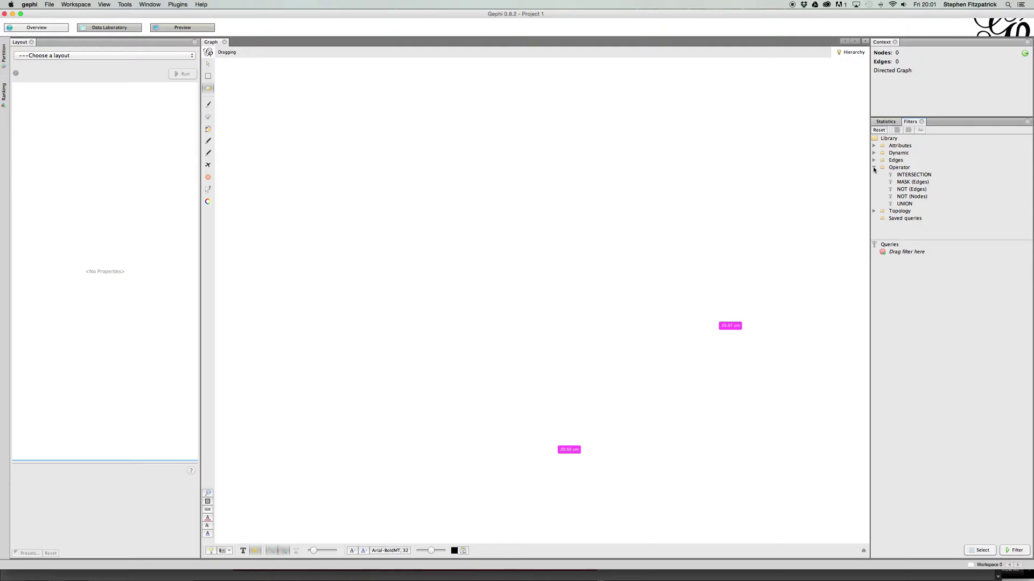
pyautogui.click(873, 168)
pyautogui.click(874, 175)
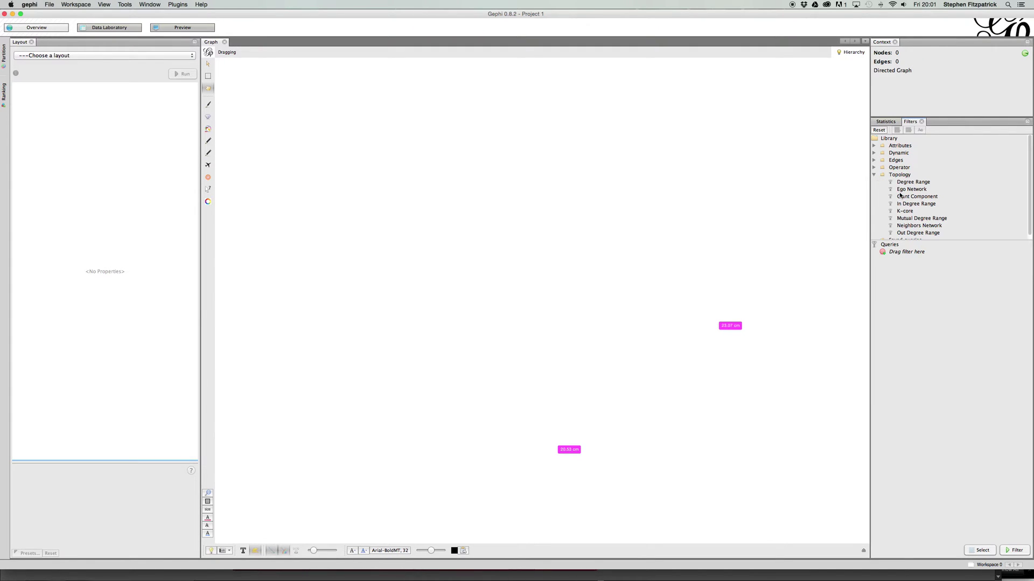
pyautogui.scroll(-1, 897, 195)
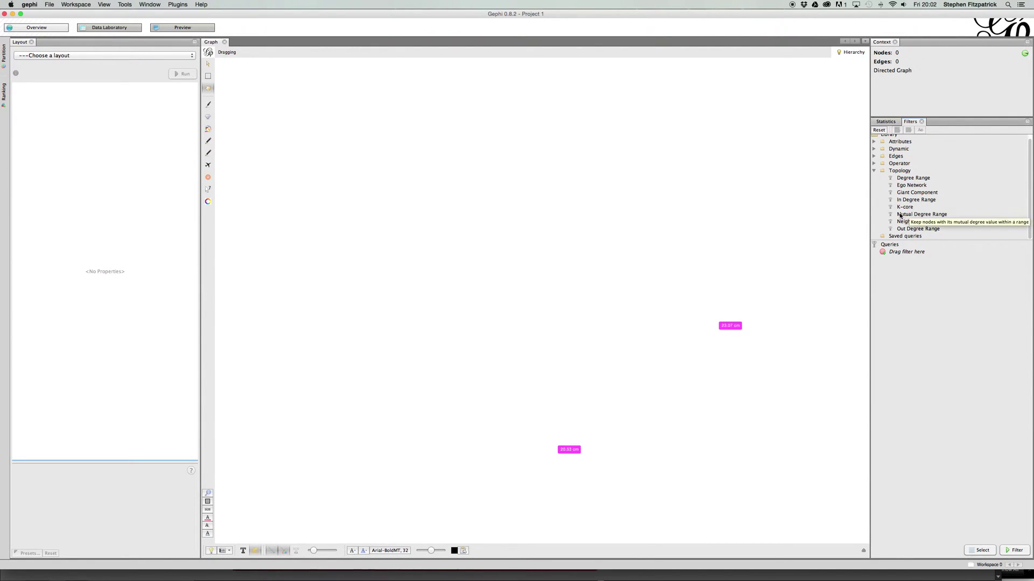
pyautogui.click(873, 171)
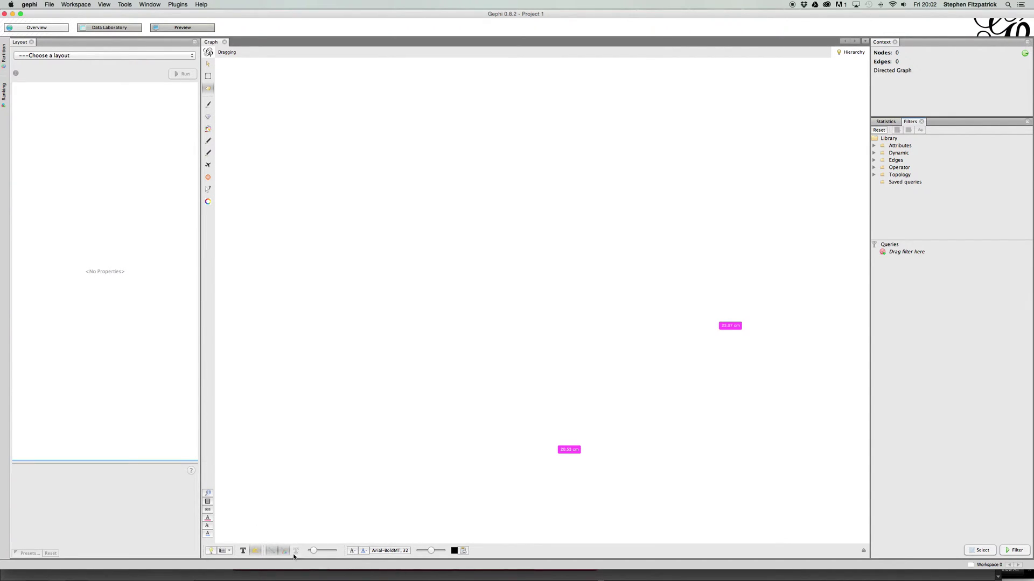
# Step: Expand the graph's visualization settings and review the global, node, edge and label options, including the default node shapes
pyautogui.click(863, 551)
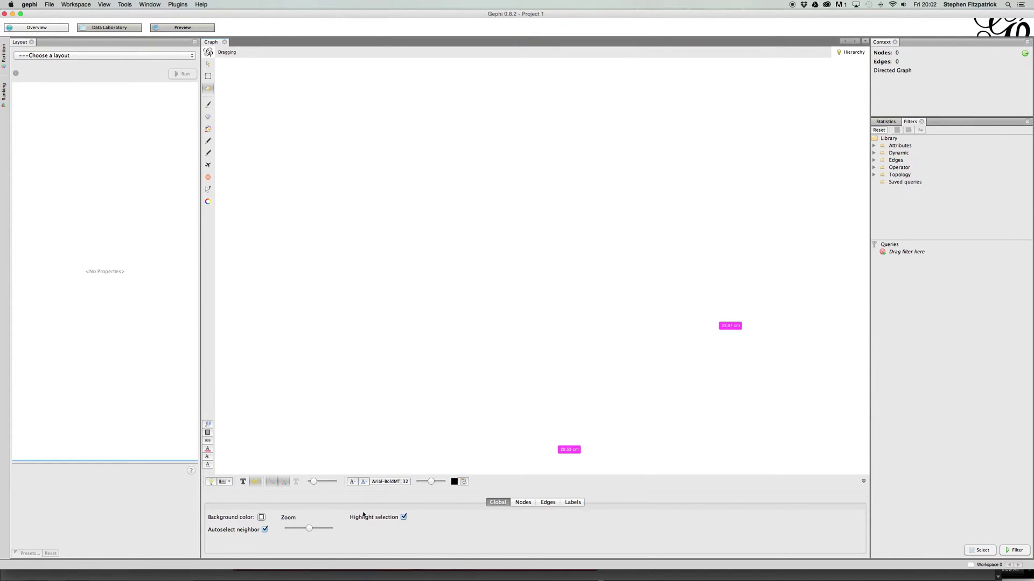
pyautogui.click(522, 503)
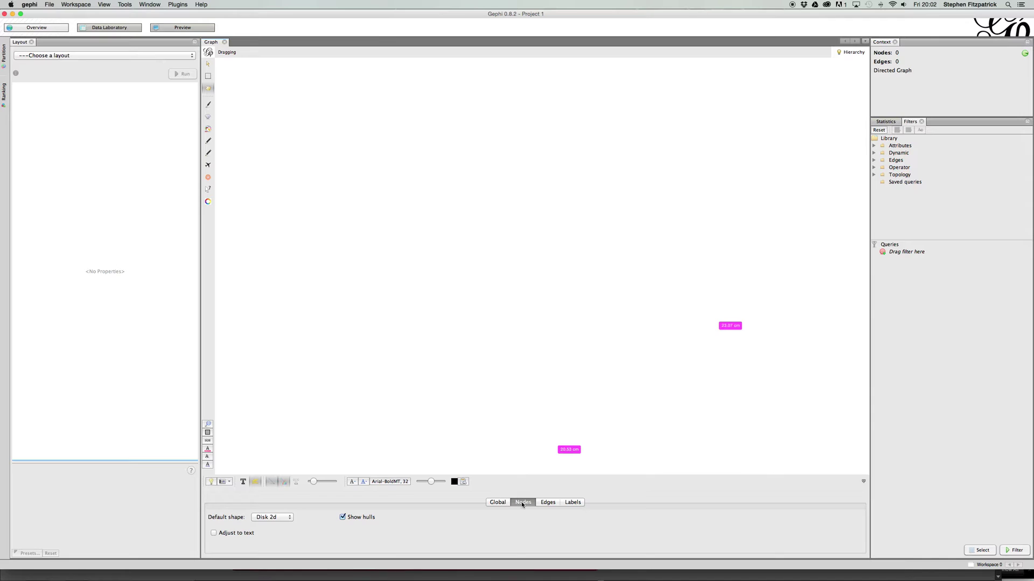
pyautogui.click(547, 503)
pyautogui.click(572, 502)
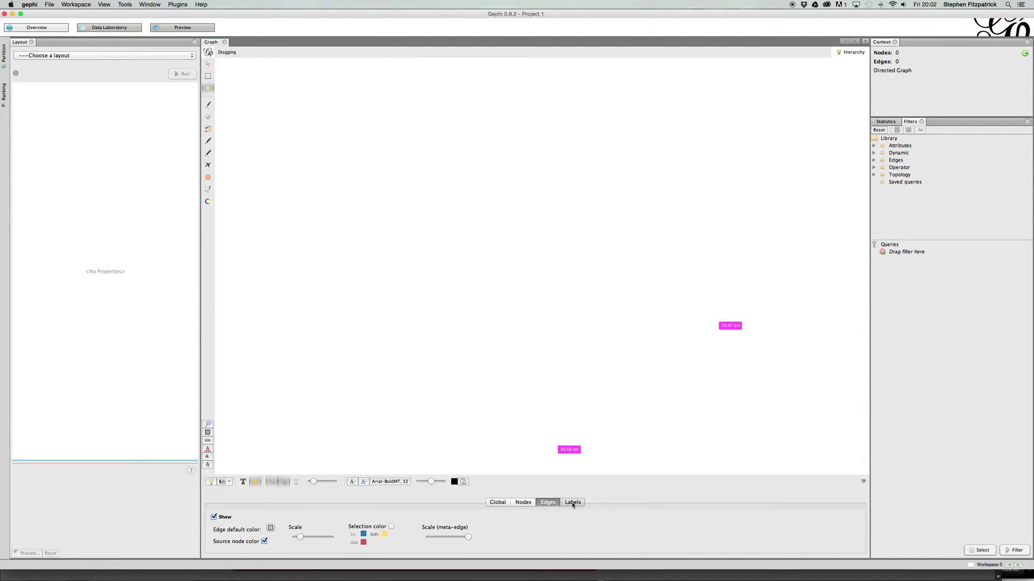
pyautogui.click(530, 505)
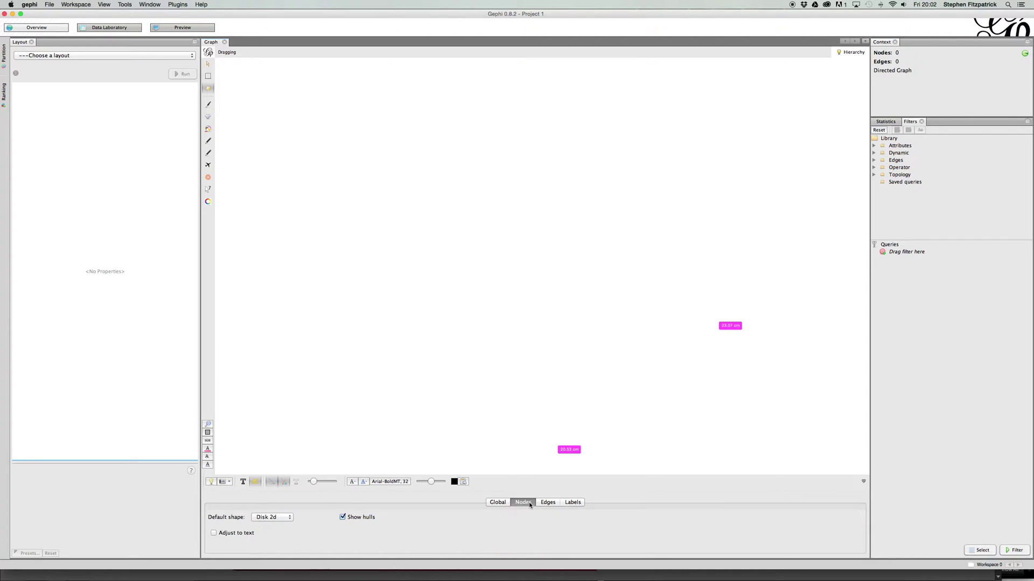
pyautogui.click(267, 516)
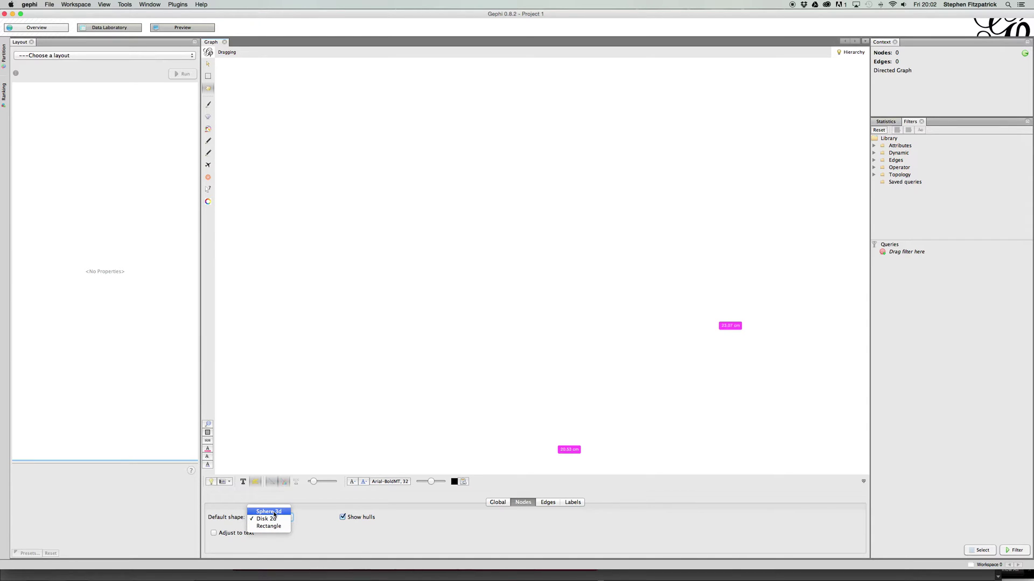
pyautogui.click(298, 517)
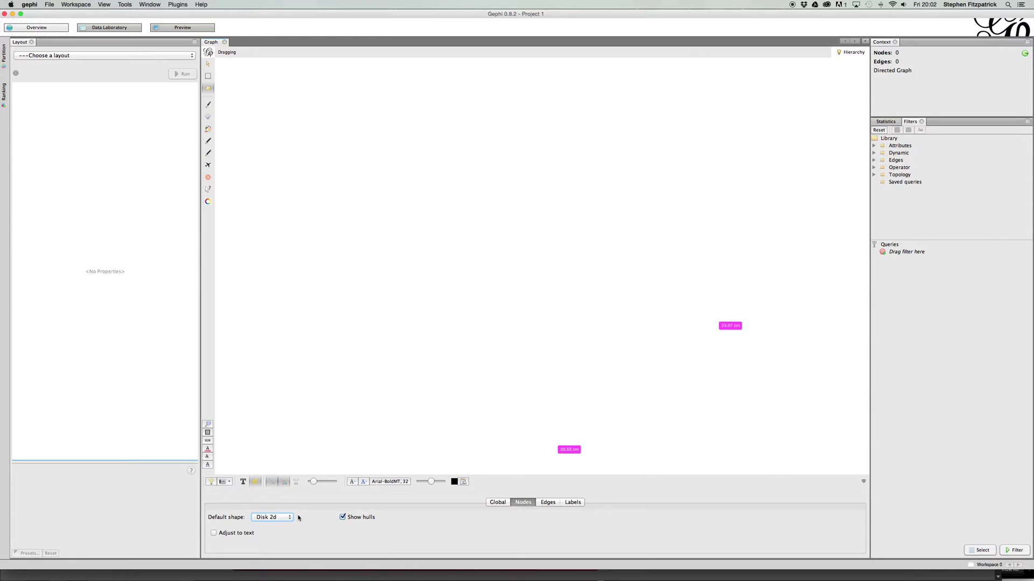
# Step: Toggle the graph background to black and back to white
pyautogui.click(211, 482)
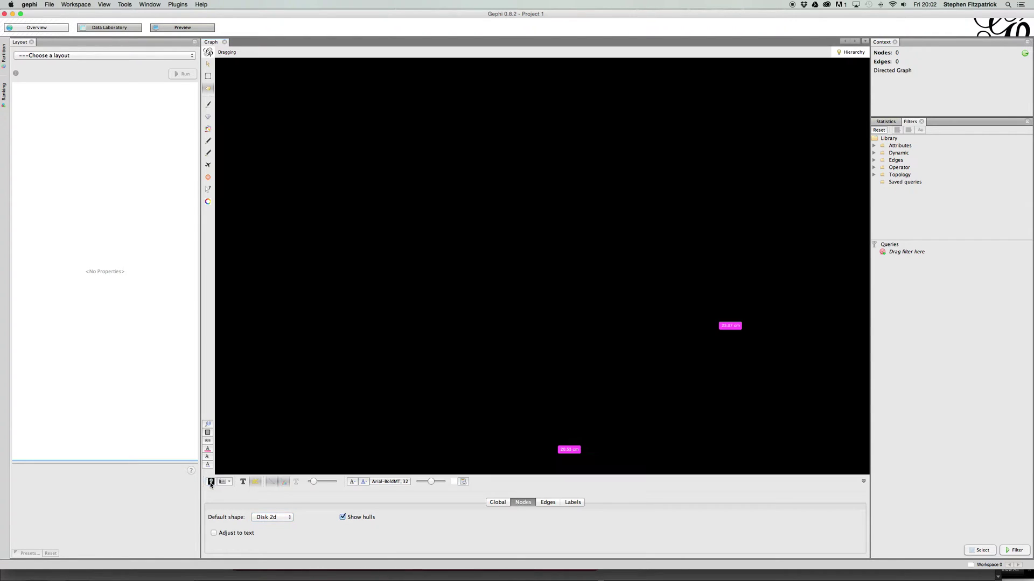
pyautogui.click(210, 482)
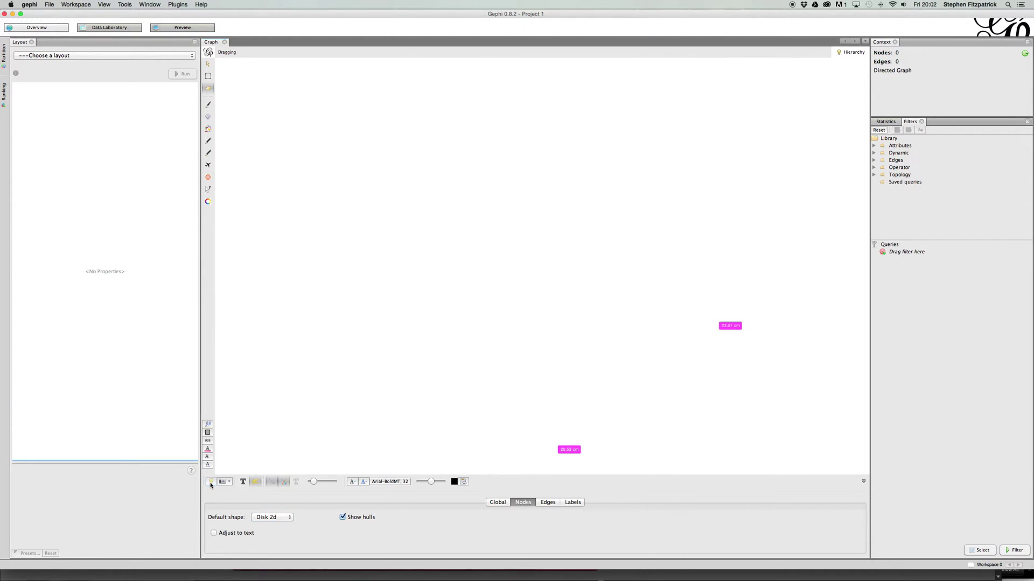
pyautogui.click(211, 484)
pyautogui.click(210, 484)
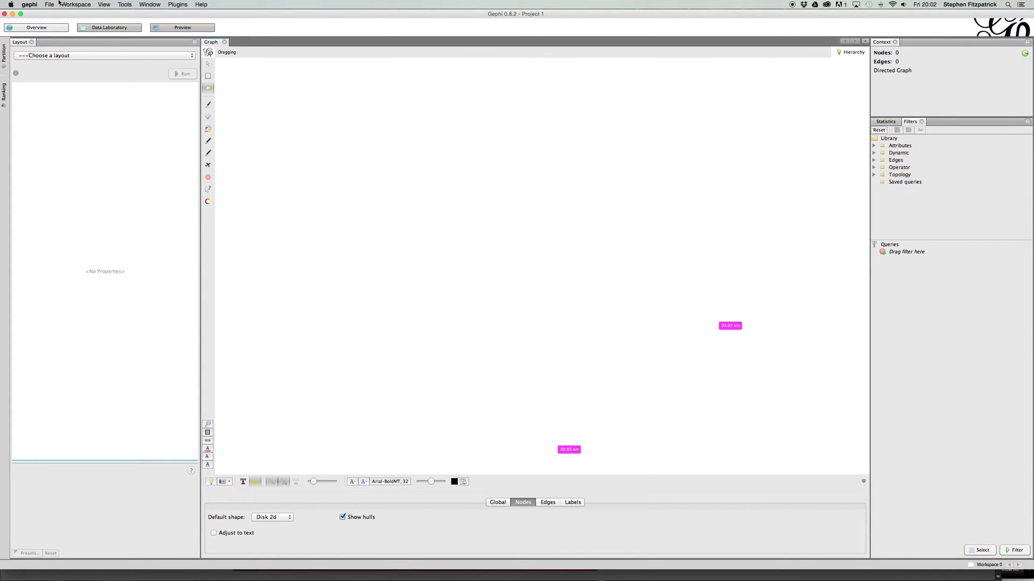
pyautogui.click(51, 4)
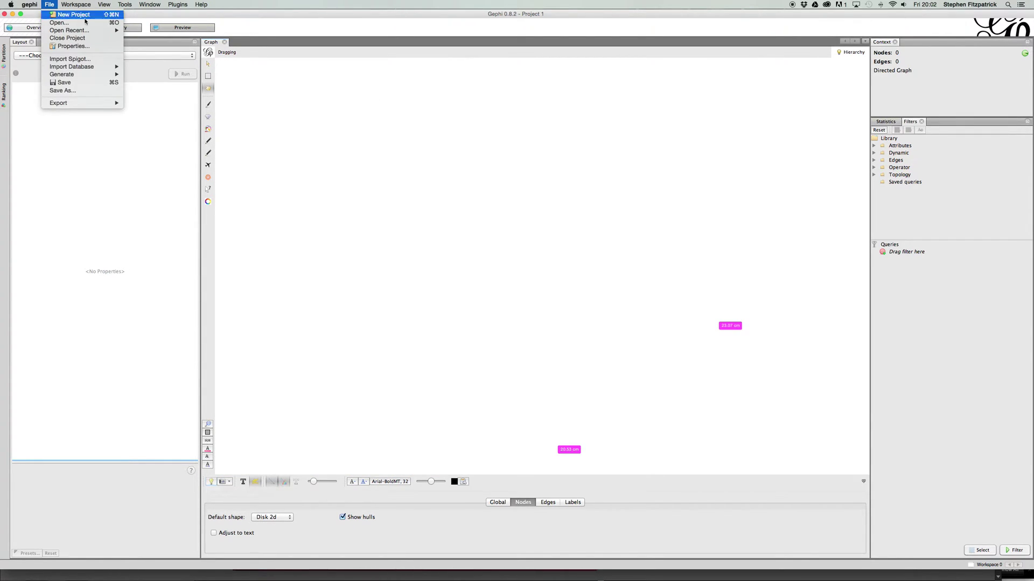
pyautogui.moveTo(87, 30)
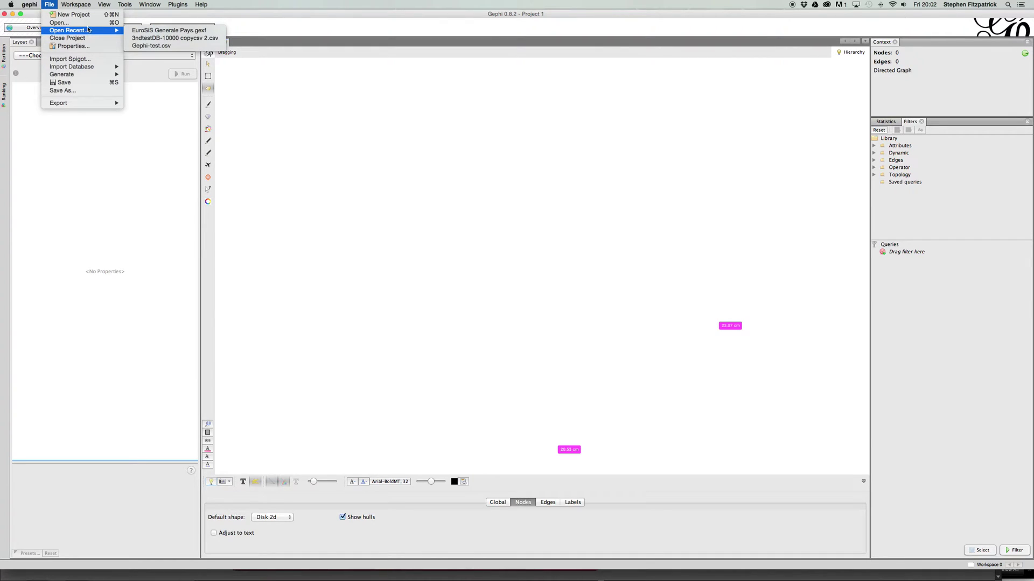
pyautogui.click(75, 25)
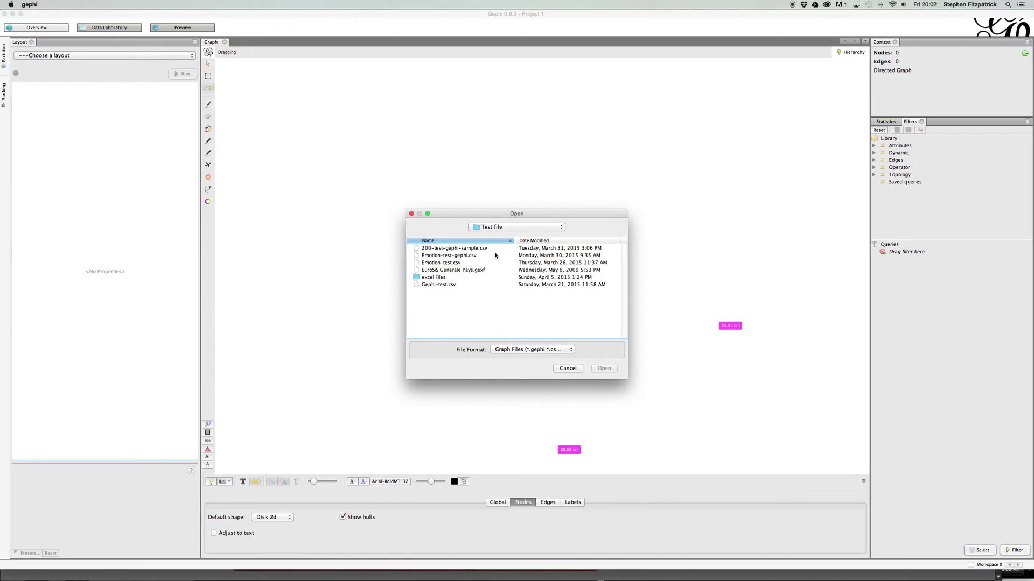
pyautogui.click(516, 226)
pyautogui.click(498, 251)
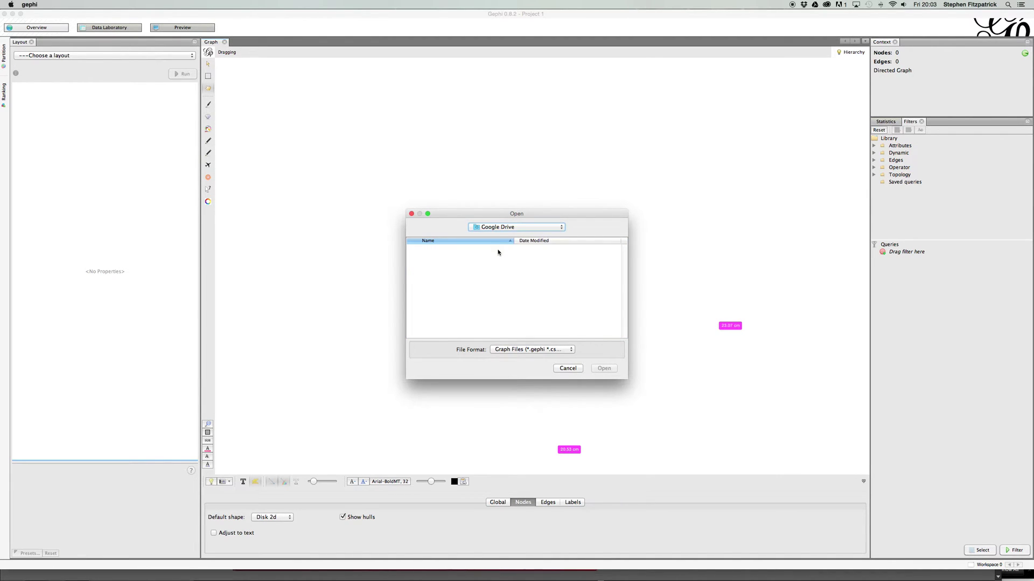
pyautogui.click(506, 227)
pyautogui.click(502, 243)
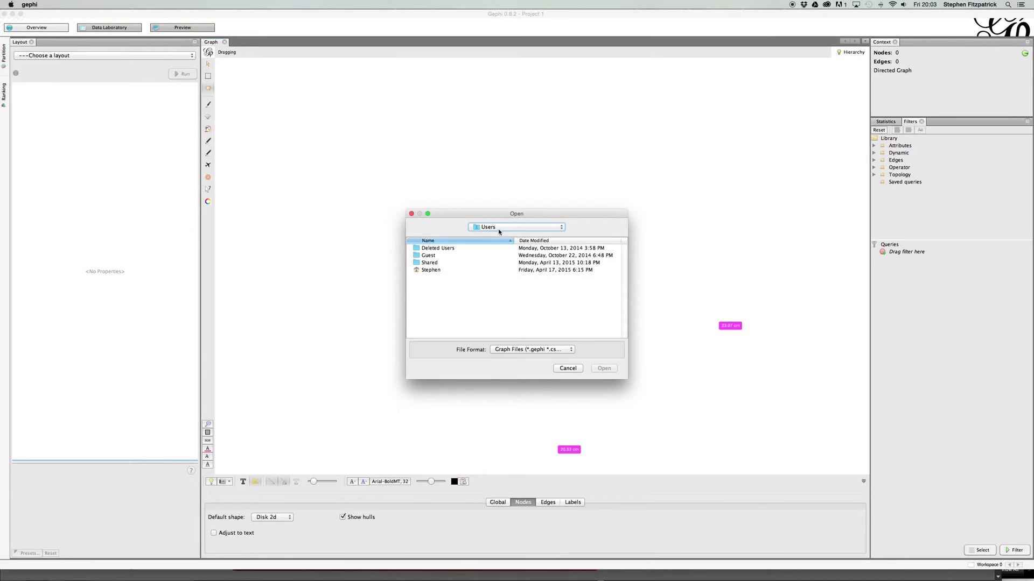
pyautogui.click(565, 369)
# Step: Open the recent file EuroSiS Generale Pays.gexf and import it as a new directed graph with auto-scale and missing-node creation enabled
pyautogui.click(49, 4)
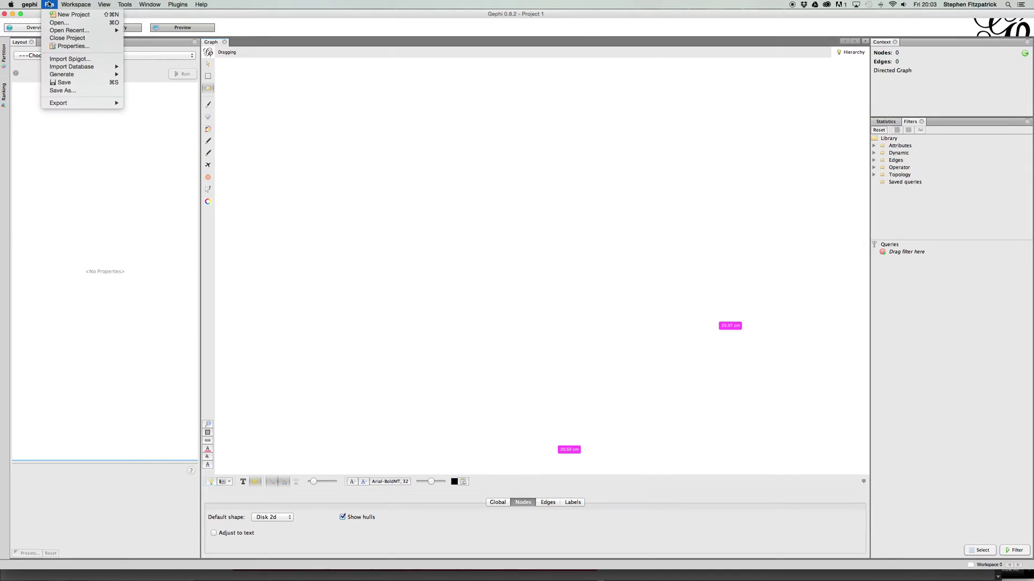
pyautogui.moveTo(70, 31)
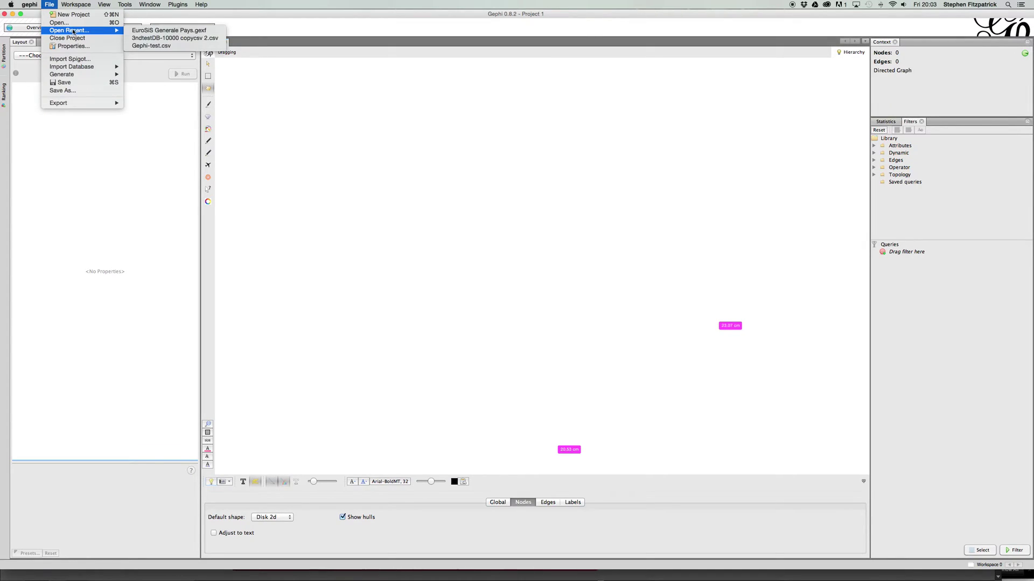
pyautogui.click(153, 32)
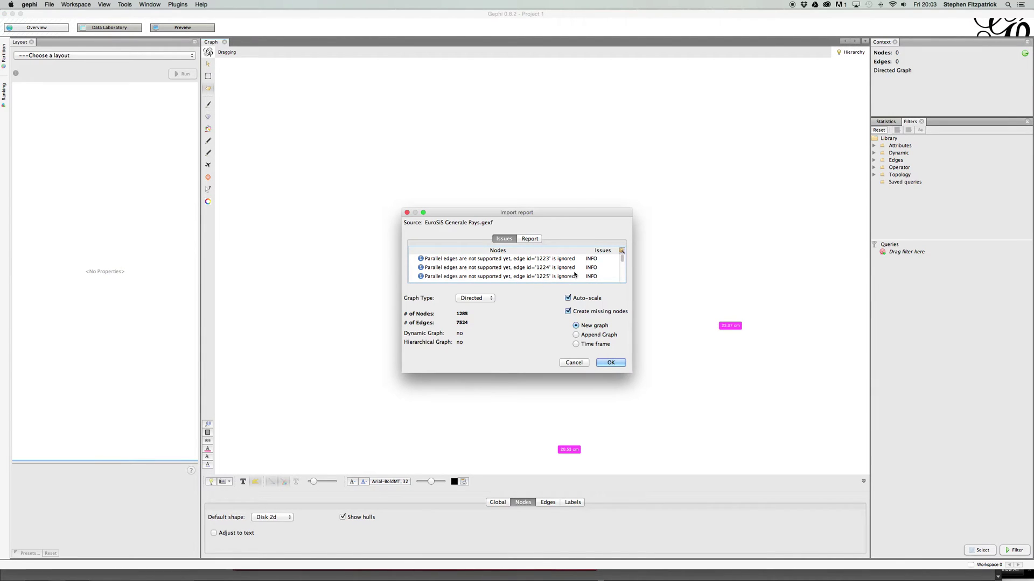
pyautogui.moveTo(633, 373); pyautogui.dragTo(760, 428)
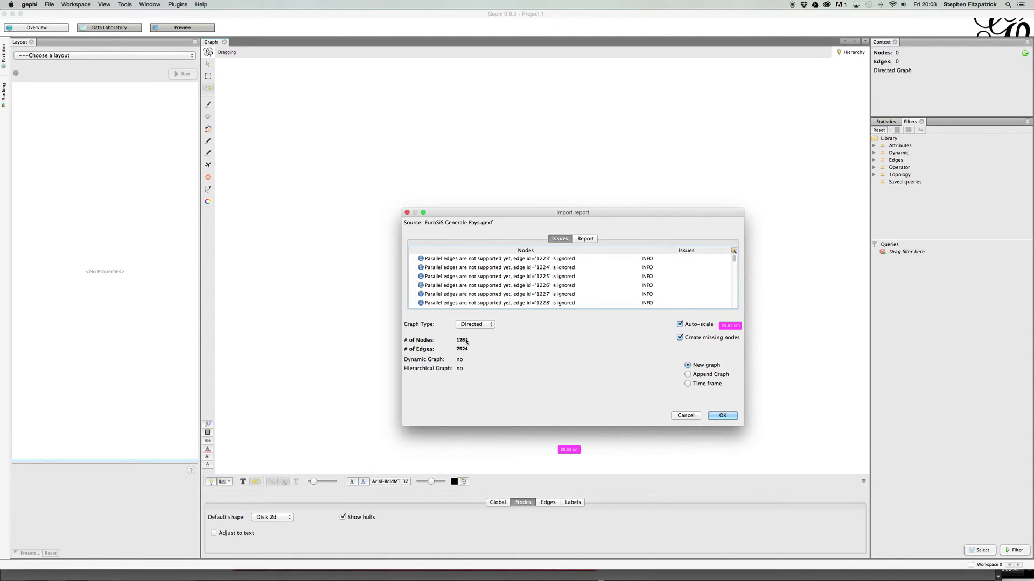
pyautogui.click(723, 417)
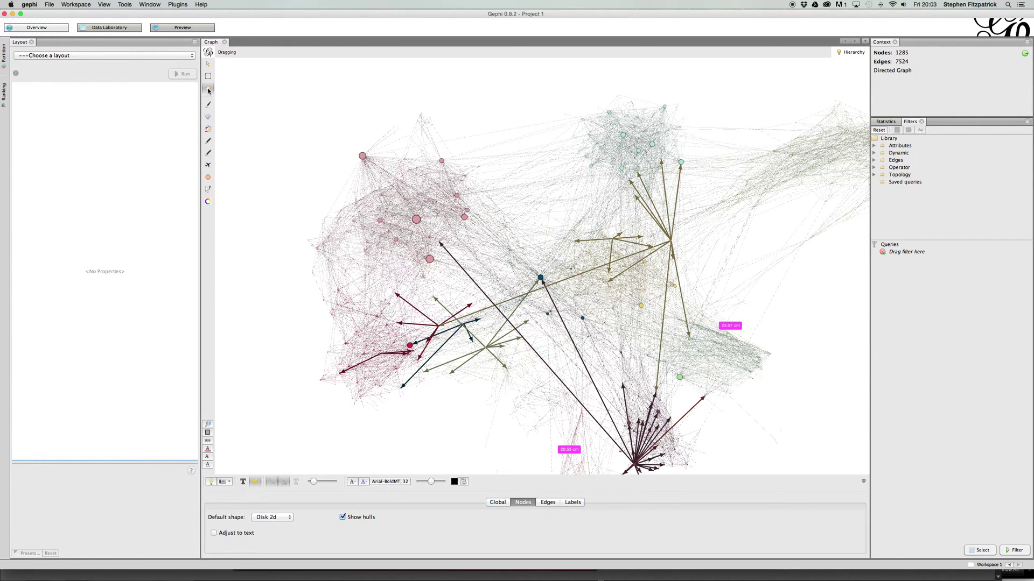
# Step: Nudge the pink node at the network's upper-left edge slightly outward and inspect the clusters and the dark blue node's connections
pyautogui.moveTo(362, 156); pyautogui.dragTo(359, 152)
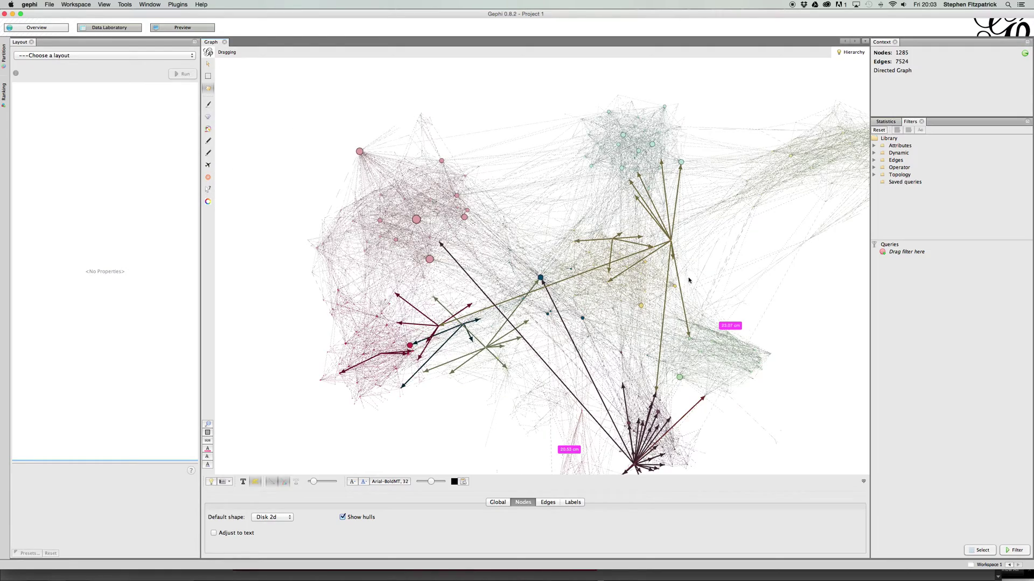
pyautogui.scroll(3, 784, 337)
pyautogui.scroll(-6, 783, 336)
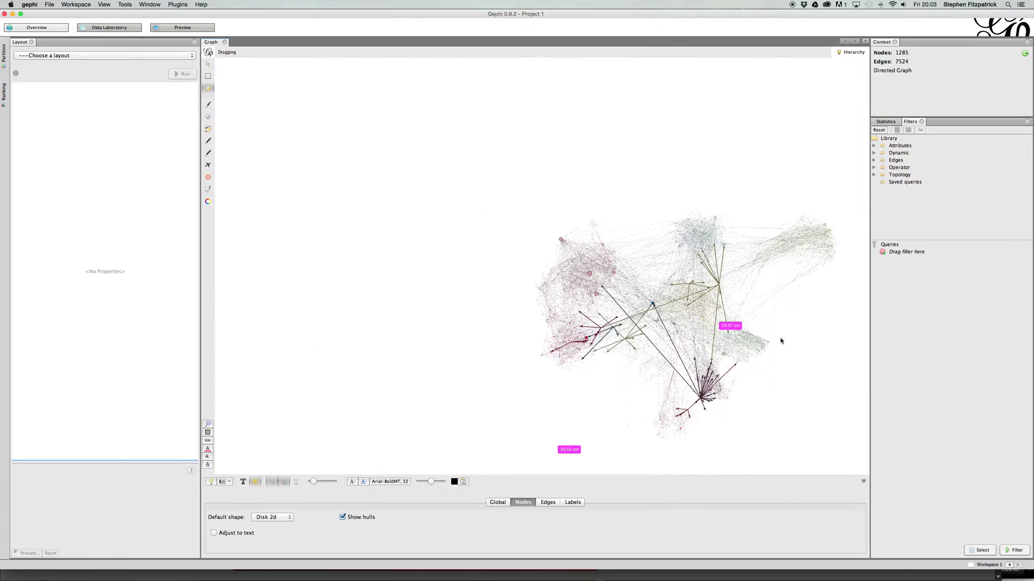
pyautogui.scroll(5, 765, 371)
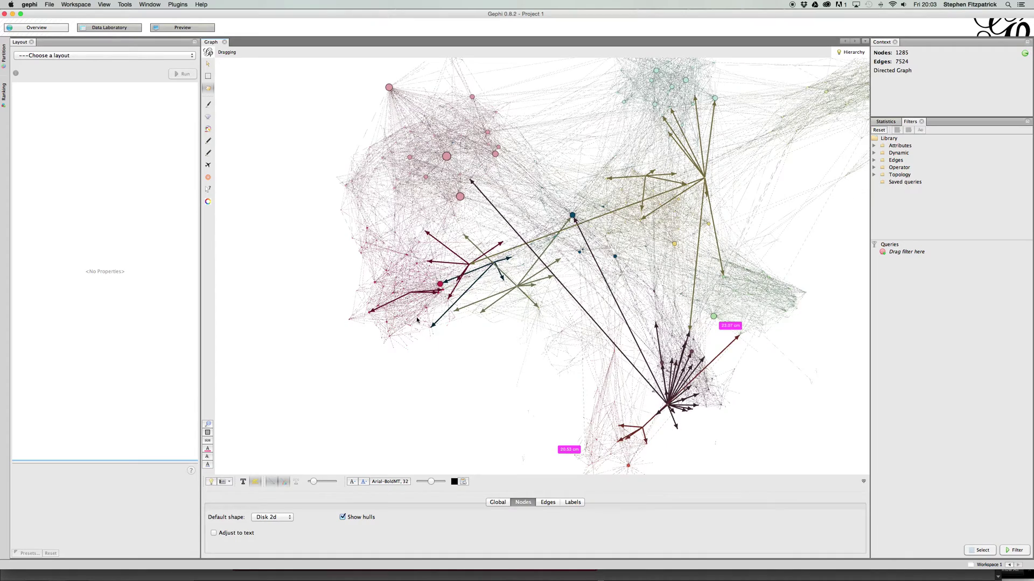
pyautogui.scroll(10, 573, 215)
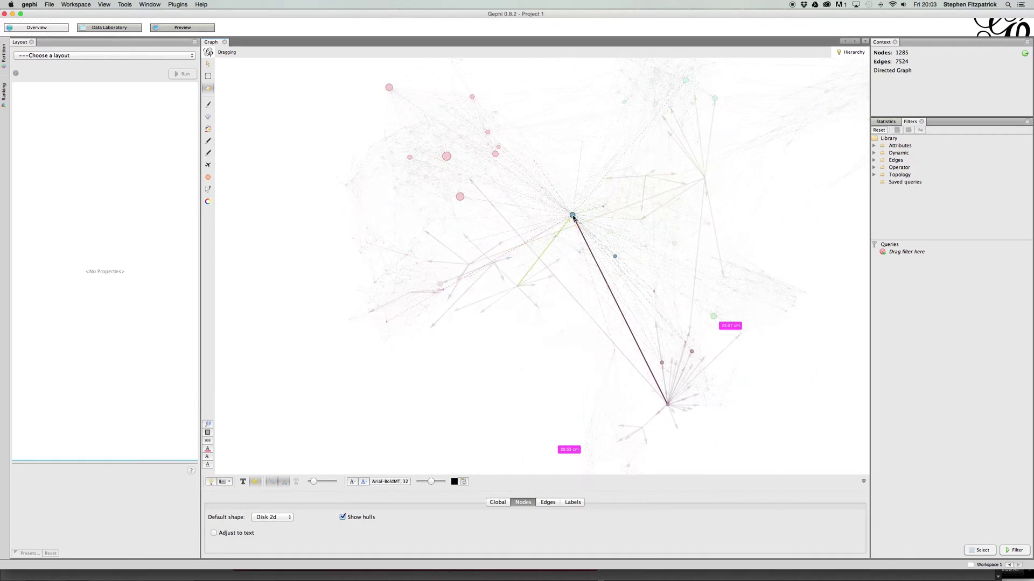
pyautogui.scroll(-12, 573, 217)
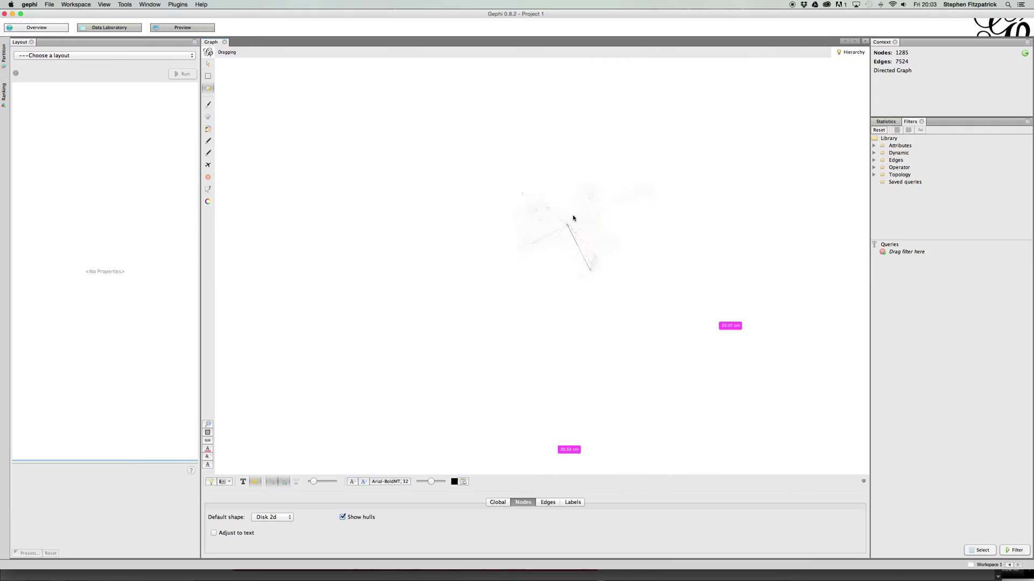
# Step: Examine the network's coloured clusters and the large green nodes at its outer edge, both close up and as a whole
pyautogui.scroll(10, 495, 264)
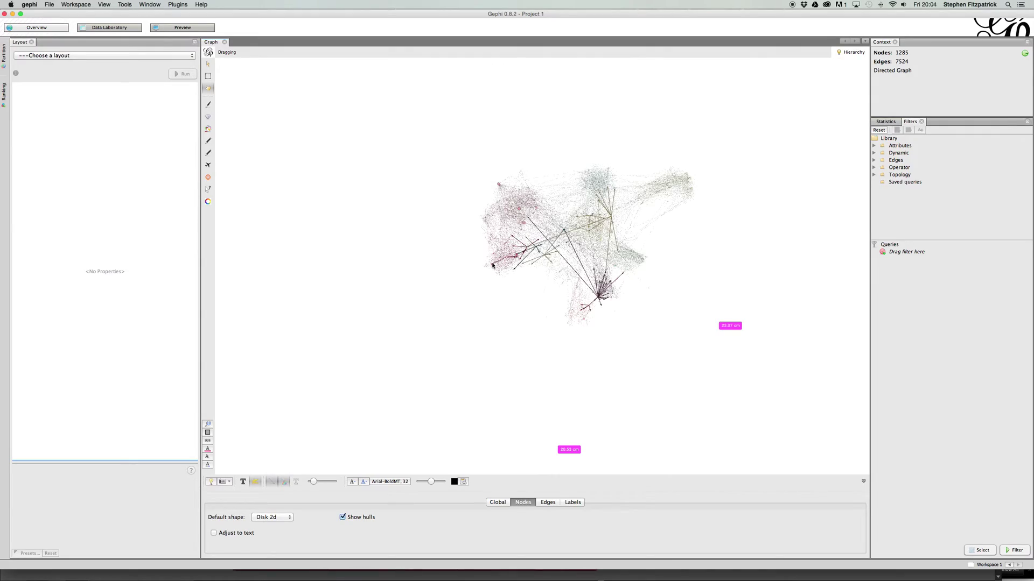
pyautogui.scroll(-10, 493, 264)
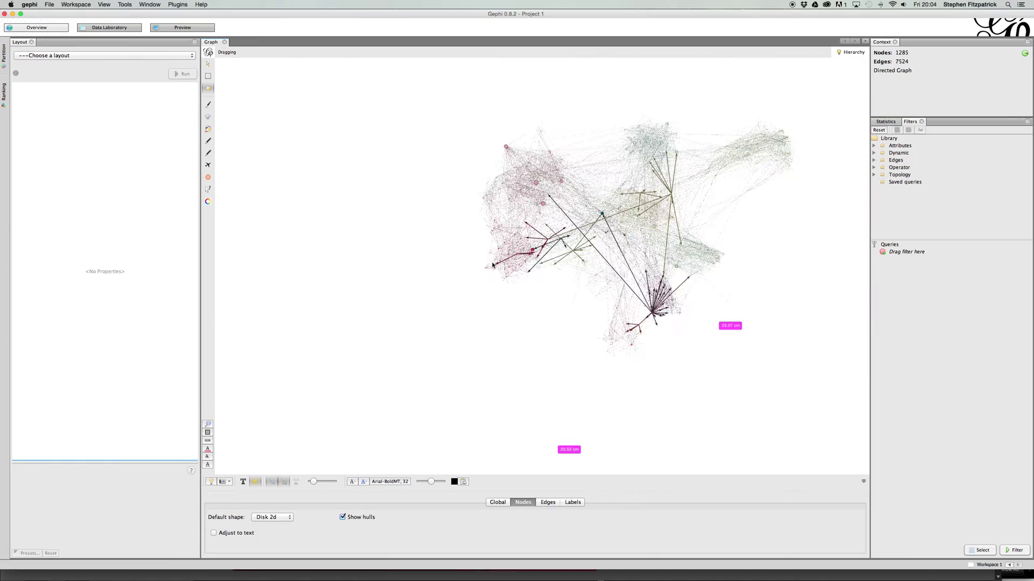
pyautogui.scroll(10, 721, 169)
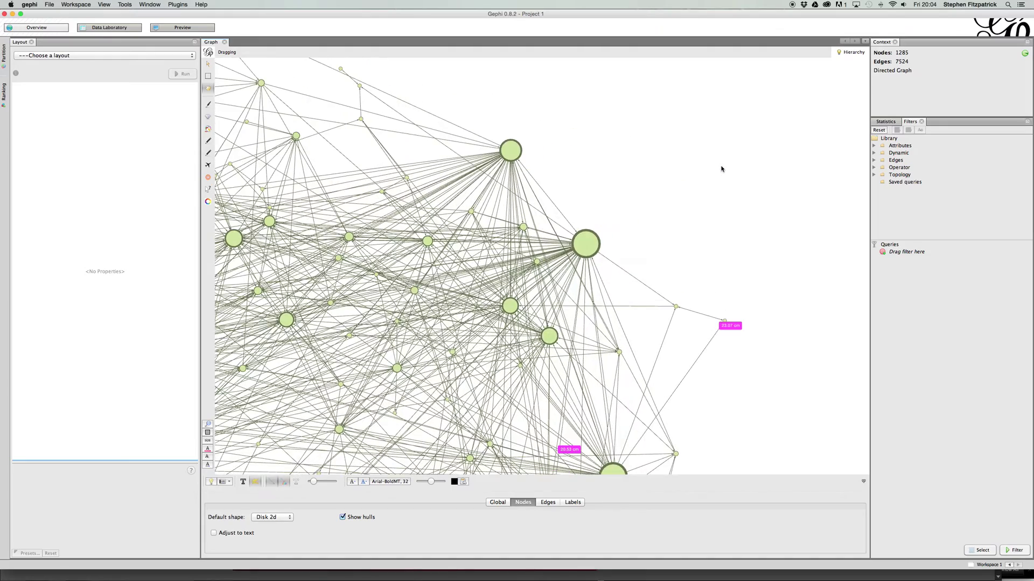
pyautogui.scroll(-4, 722, 168)
pyautogui.scroll(2, 480, 273)
pyautogui.scroll(-8, 480, 274)
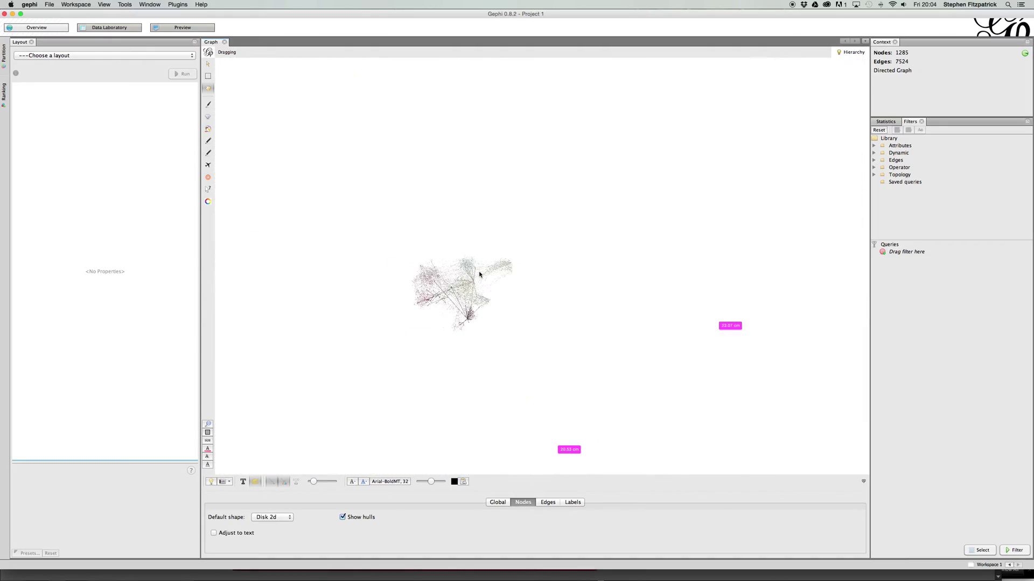
pyautogui.scroll(10, 438, 295)
pyautogui.scroll(-10, 438, 295)
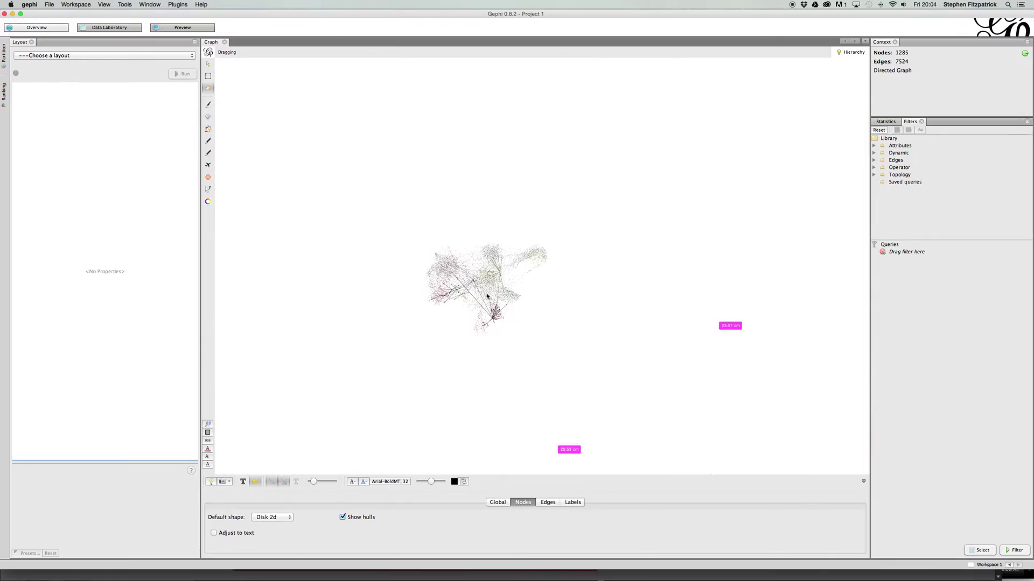
pyautogui.scroll(4, 489, 295)
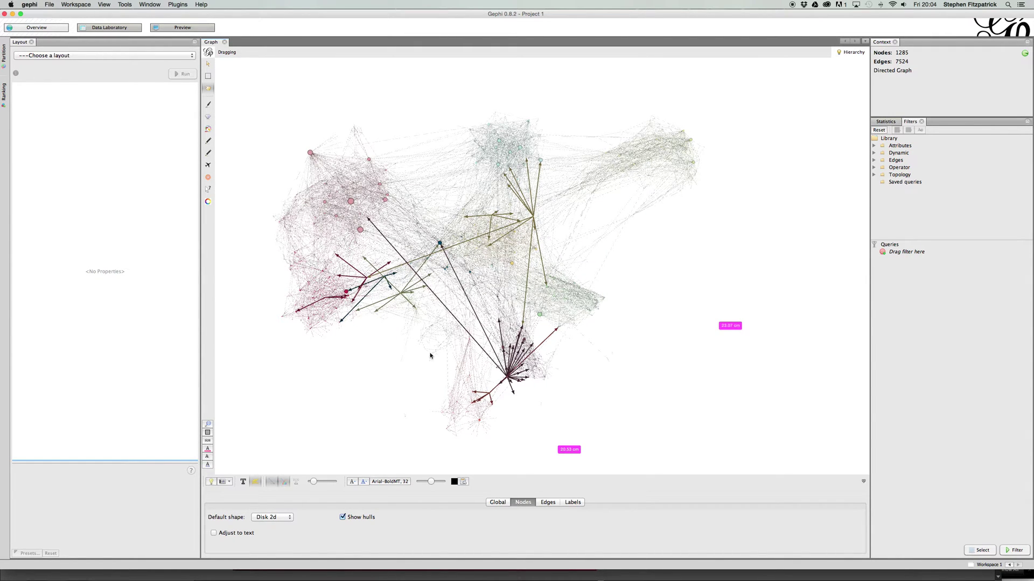
# Step: Try showing the edge labels and inspect the edges around the dark blue nodes at the network's centre
pyautogui.click(296, 484)
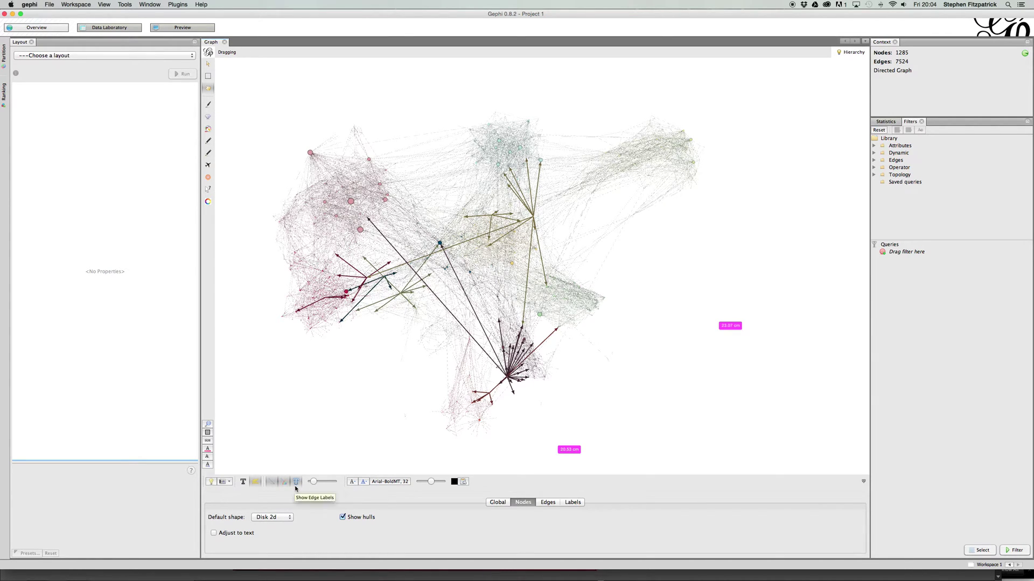
pyautogui.scroll(5, 481, 286)
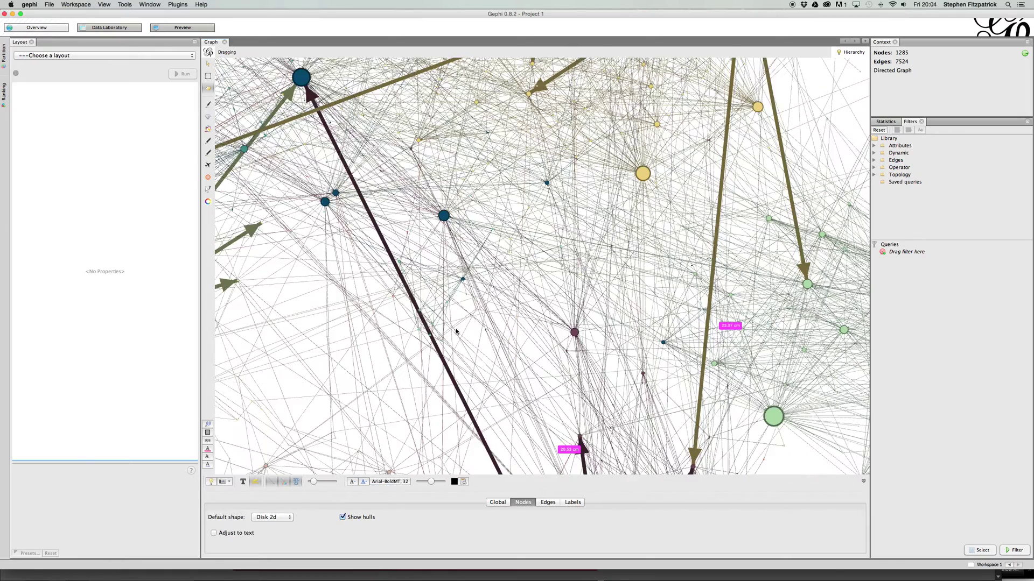
pyautogui.scroll(-8, 457, 332)
pyautogui.scroll(2, 439, 362)
pyautogui.scroll(3, 545, 186)
pyautogui.scroll(-4, 545, 192)
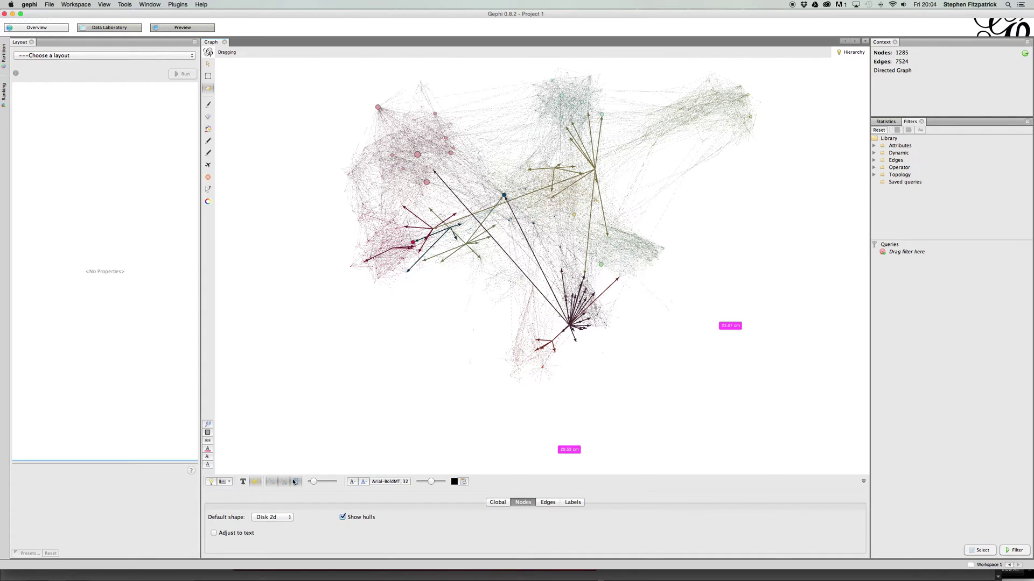
# Step: Show the node labels and inspect those around the Institute for Political Sciences node, toggling them off and on once
pyautogui.click(242, 483)
pyautogui.scroll(3, 549, 326)
pyautogui.scroll(3, 638, 334)
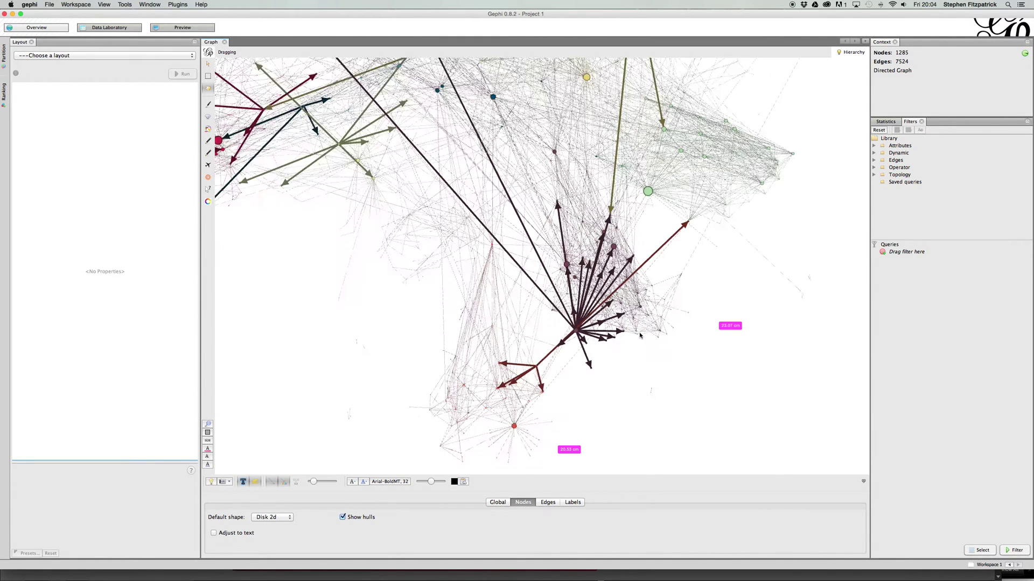
pyautogui.scroll(8, 566, 331)
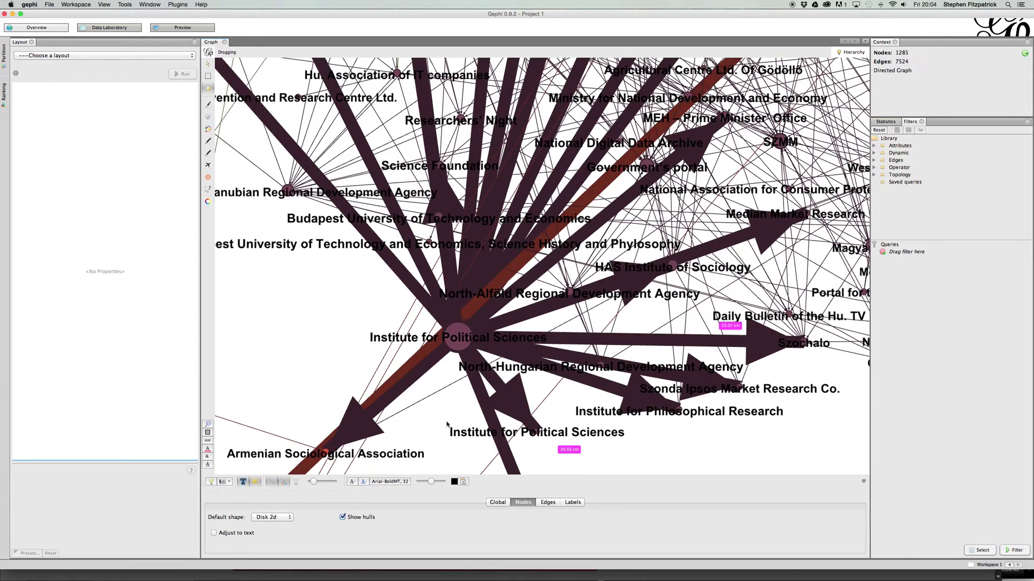
pyautogui.click(243, 481)
pyautogui.click(243, 481)
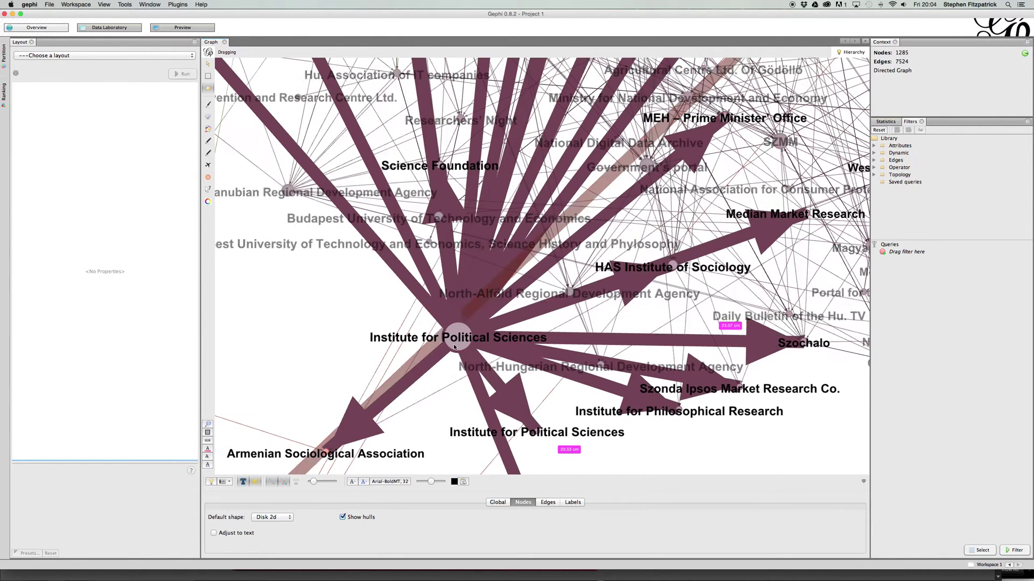
# Step: Examine the highlighted connections of the Institute for Political Sciences node, from its nearby neighbours to its distant links
pyautogui.scroll(-5, 459, 342)
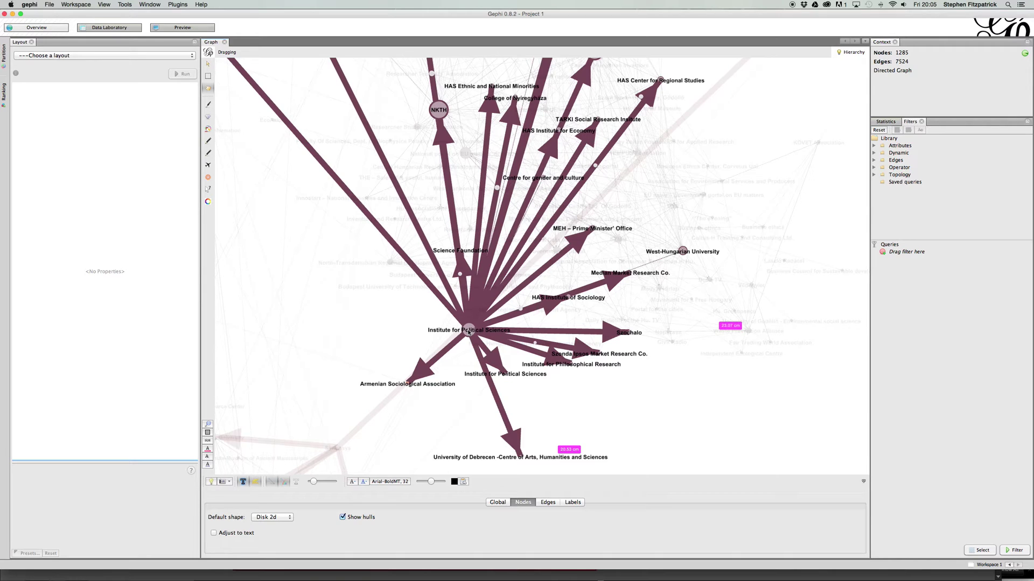
pyautogui.scroll(2, 468, 332)
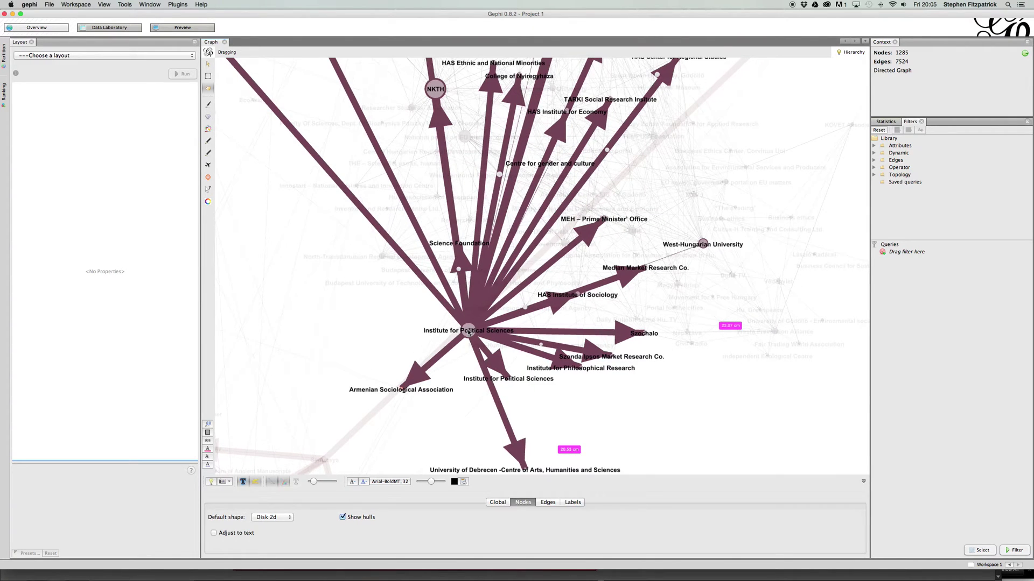
pyautogui.scroll(-3, 468, 332)
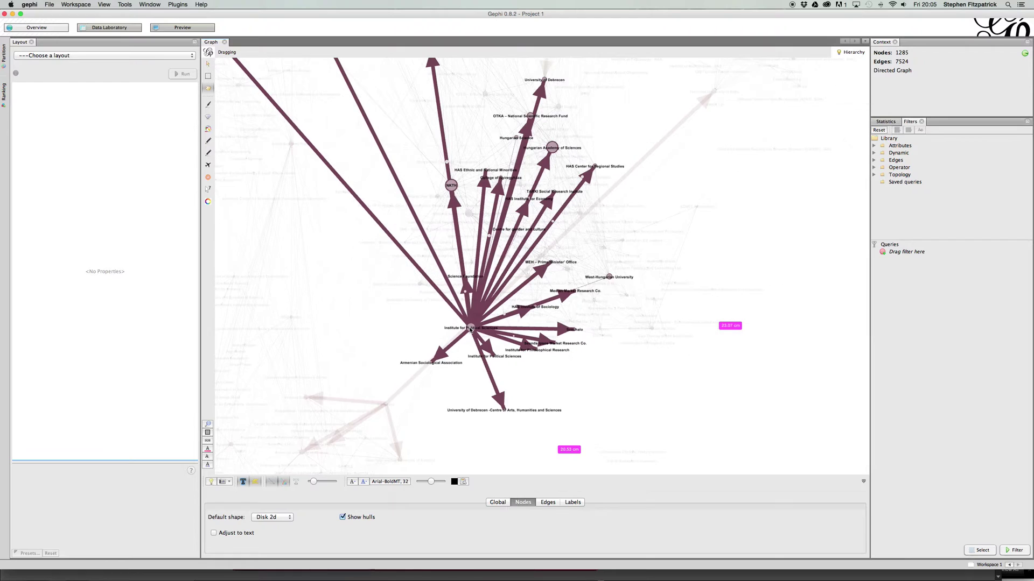
pyautogui.scroll(-2, 471, 326)
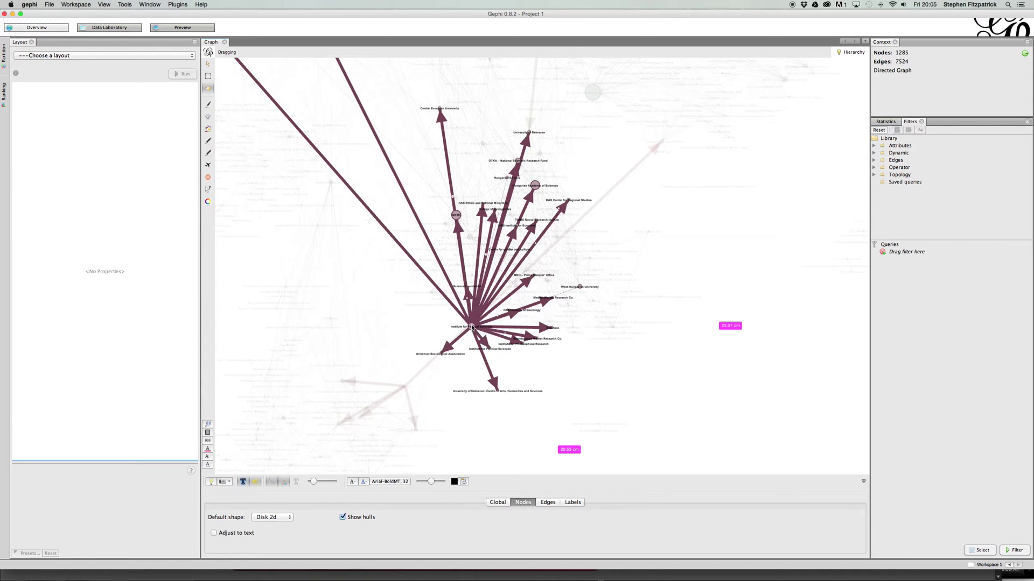
pyautogui.scroll(-3, 472, 327)
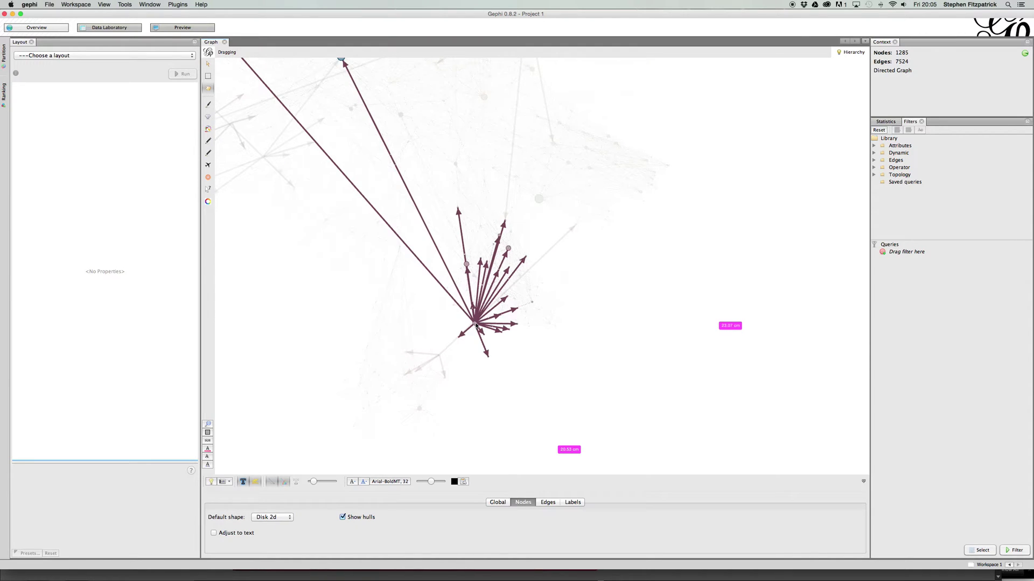
pyautogui.scroll(-2, 476, 324)
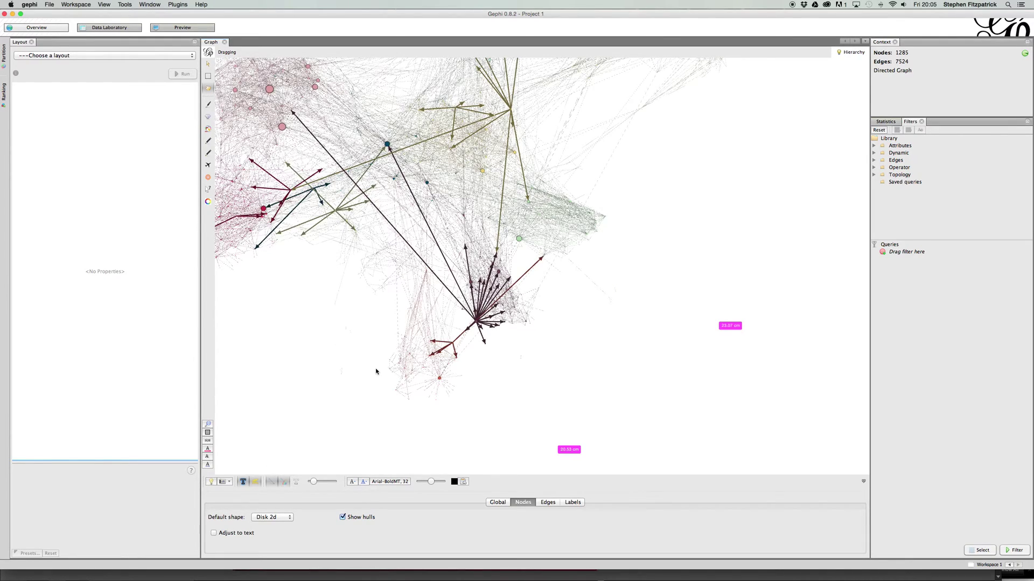
# Step: Examine the labelled nodes around EXPLORA-La tv della scienza and the overall arrangement of the network's clusters
pyautogui.scroll(4, 392, 244)
pyautogui.scroll(-5, 392, 244)
pyautogui.scroll(8, 394, 245)
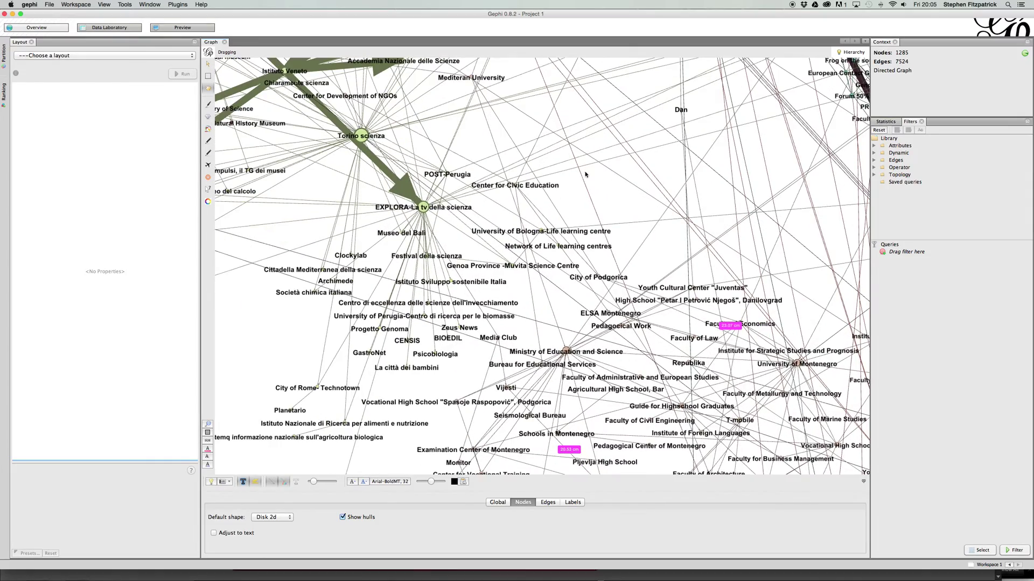
pyautogui.scroll(3, 612, 168)
pyautogui.scroll(-10, 613, 172)
pyautogui.scroll(8, 613, 172)
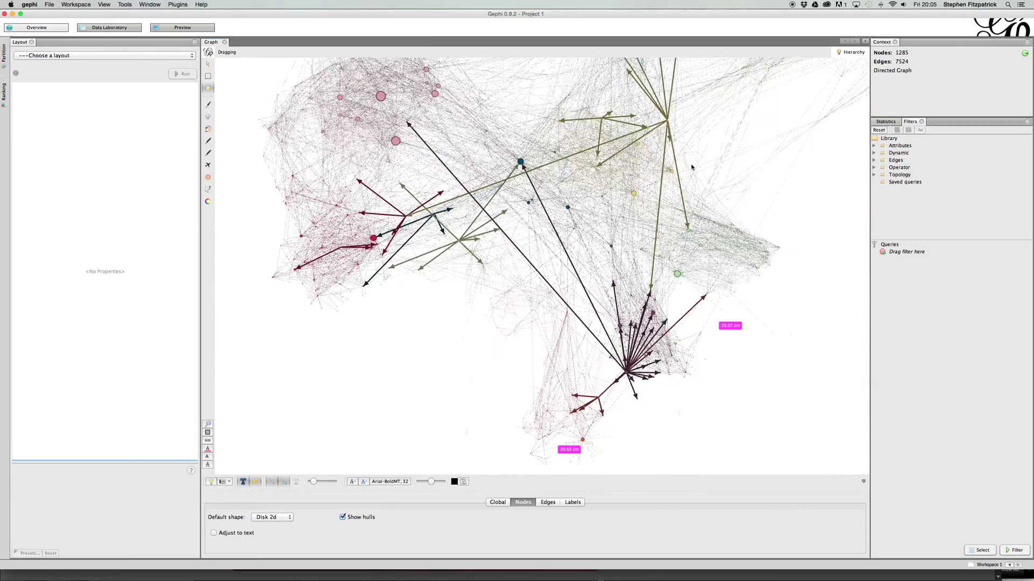
pyautogui.scroll(-1, 702, 116)
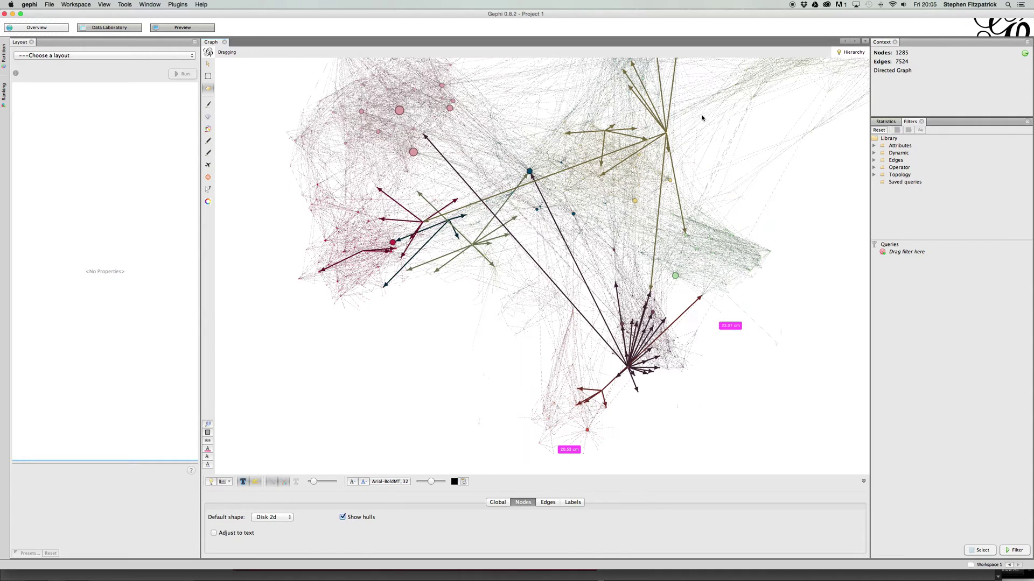
pyautogui.scroll(2, 701, 116)
pyautogui.scroll(-2, 702, 117)
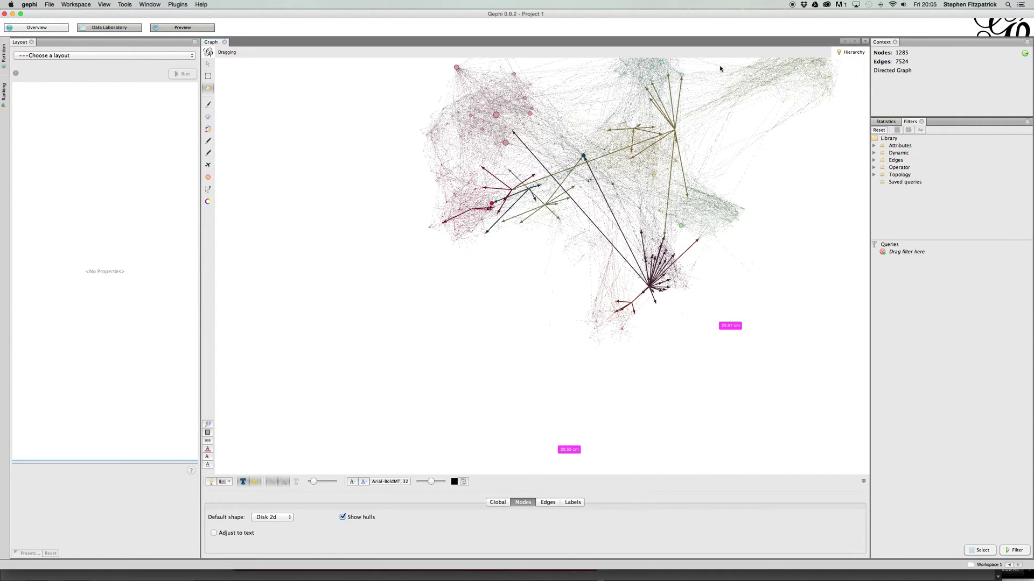
pyautogui.scroll(2, 718, 102)
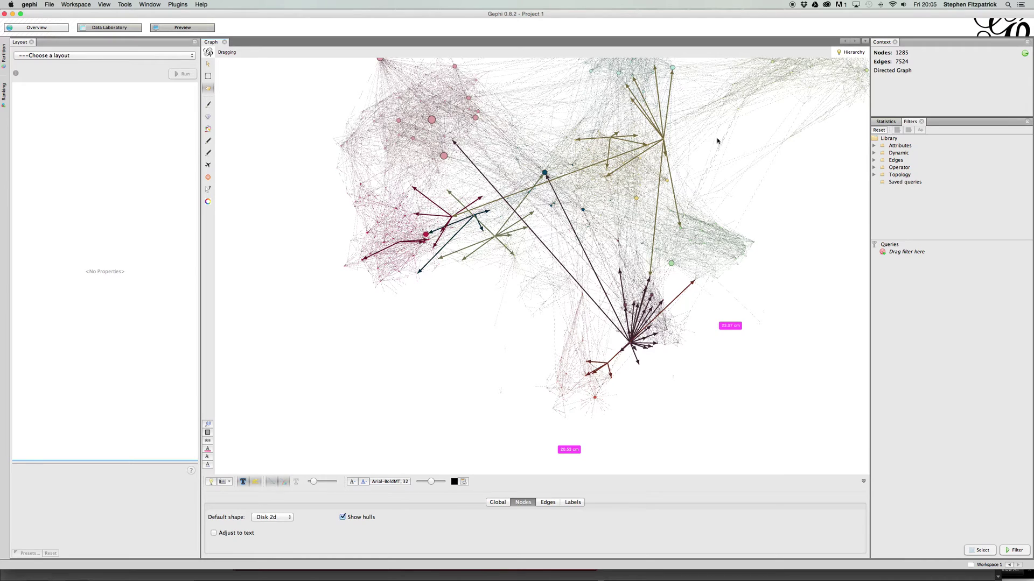
pyautogui.scroll(2, 717, 141)
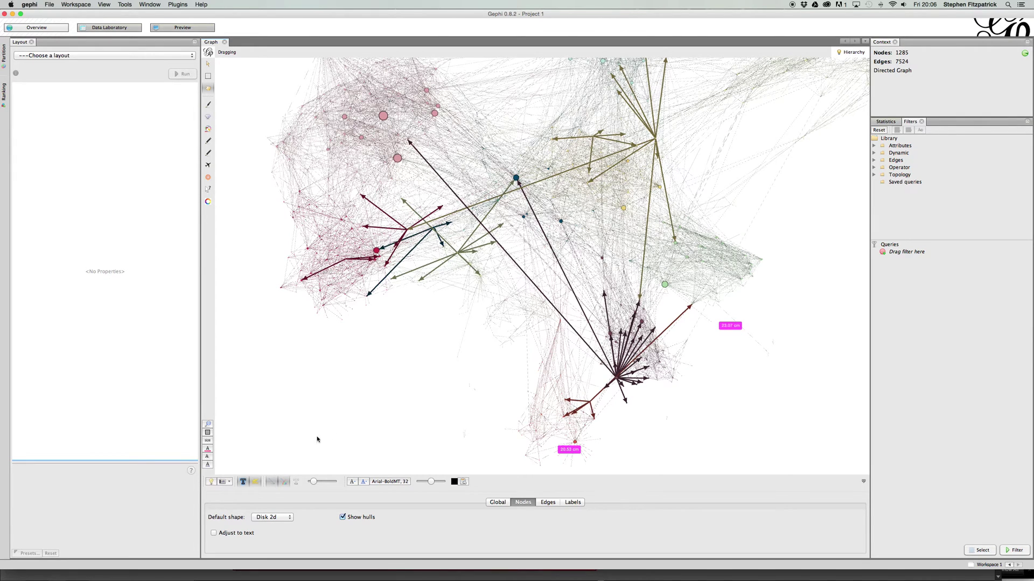
# Step: Switch the graph background to black and examine how the network's clusters and edges look against it
pyautogui.click(213, 481)
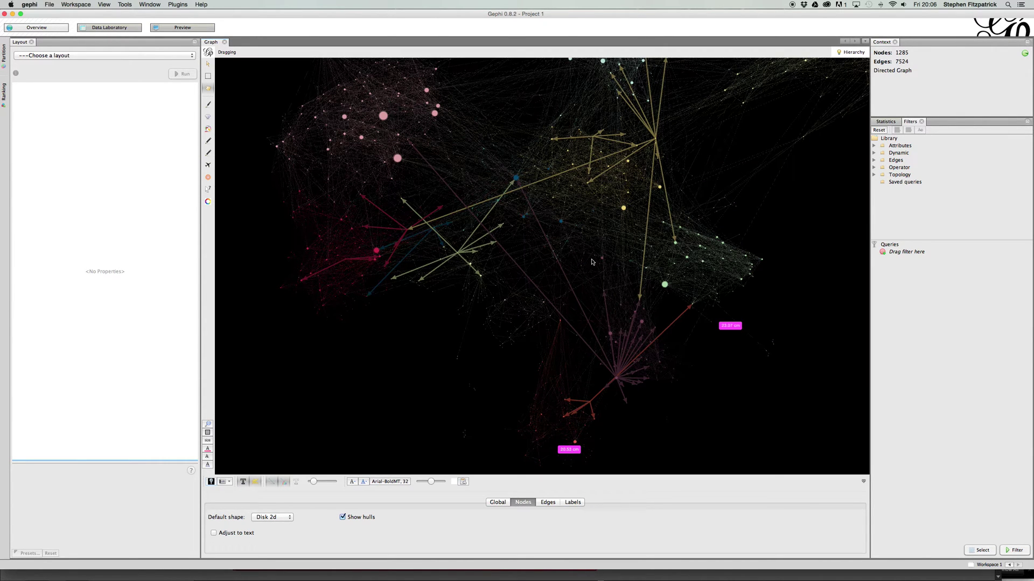
pyautogui.scroll(-5, 684, 176)
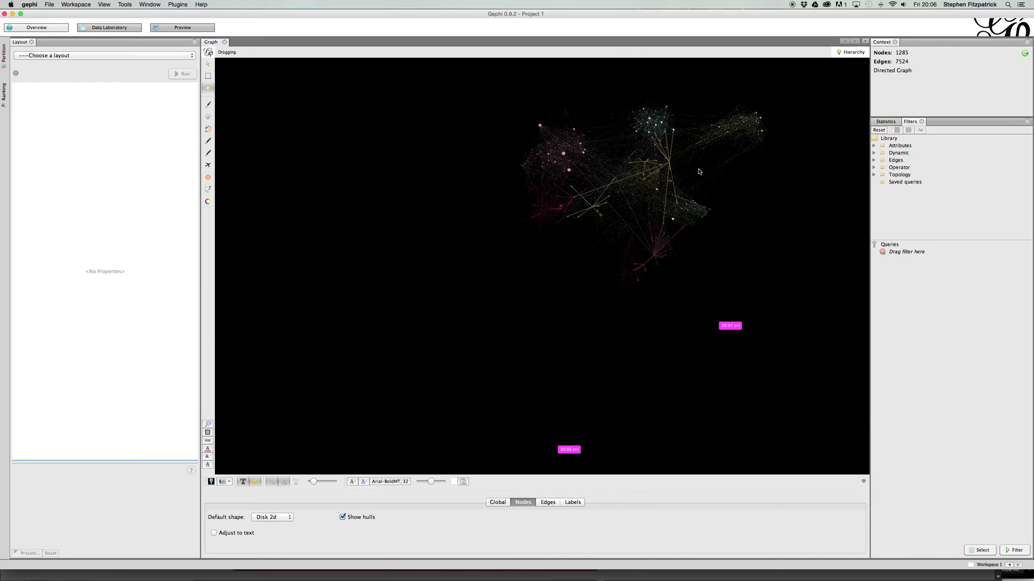
pyautogui.scroll(4, 750, 127)
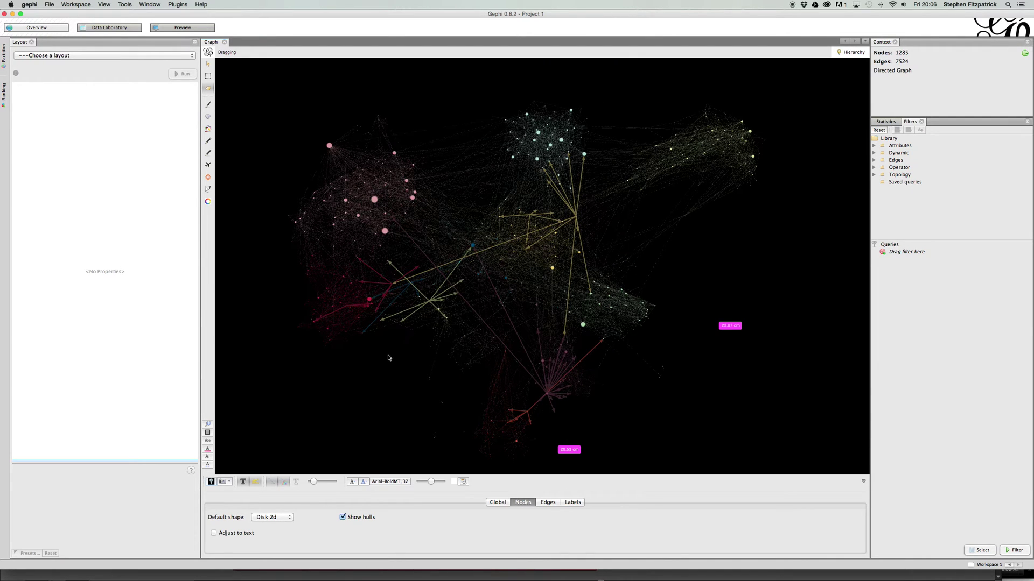
pyautogui.scroll(3, 387, 353)
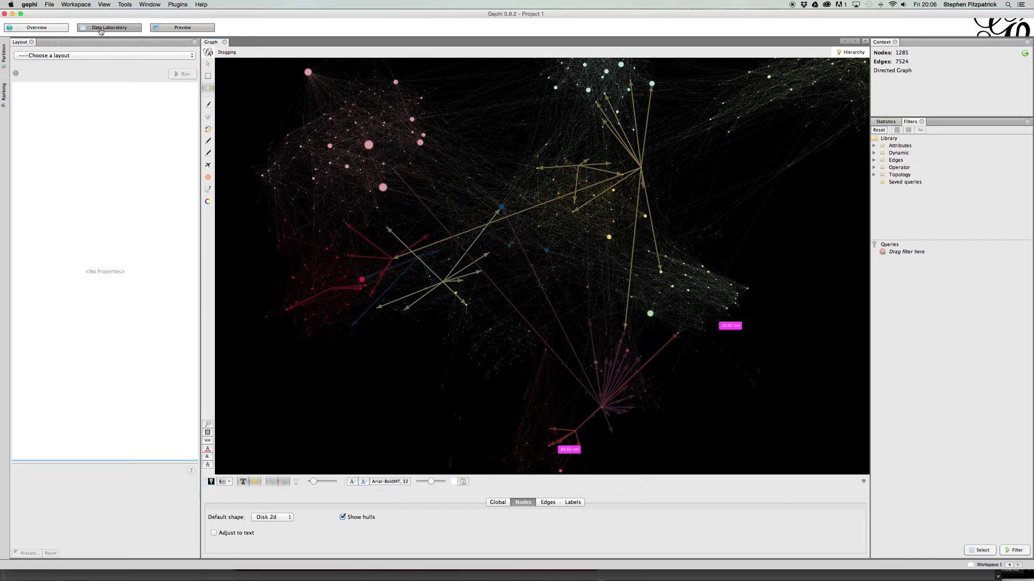
# Step: Glance at the Data Laboratory's nodes table, return to the Overview and restore the white graph background
pyautogui.click(98, 30)
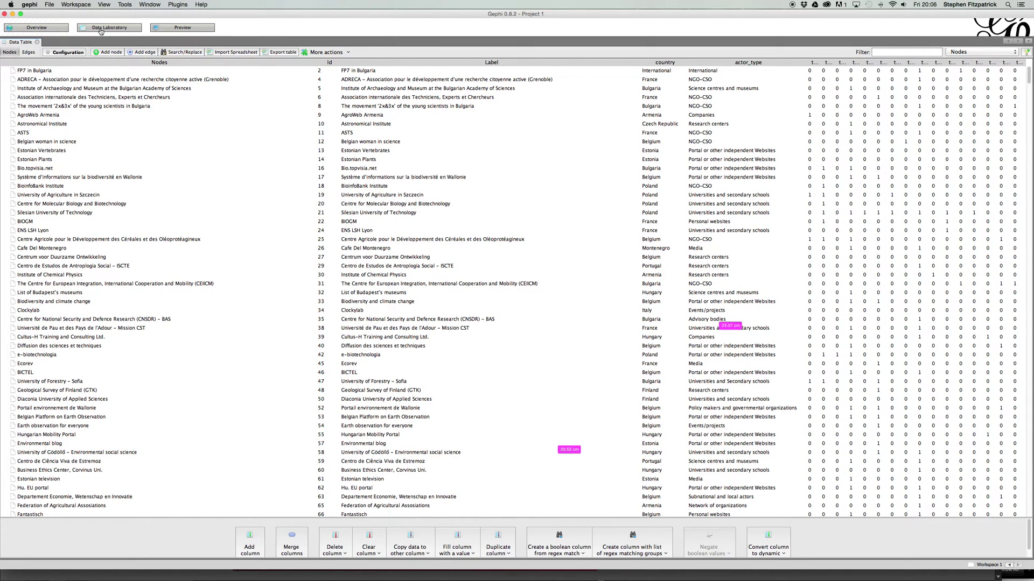
pyautogui.click(37, 28)
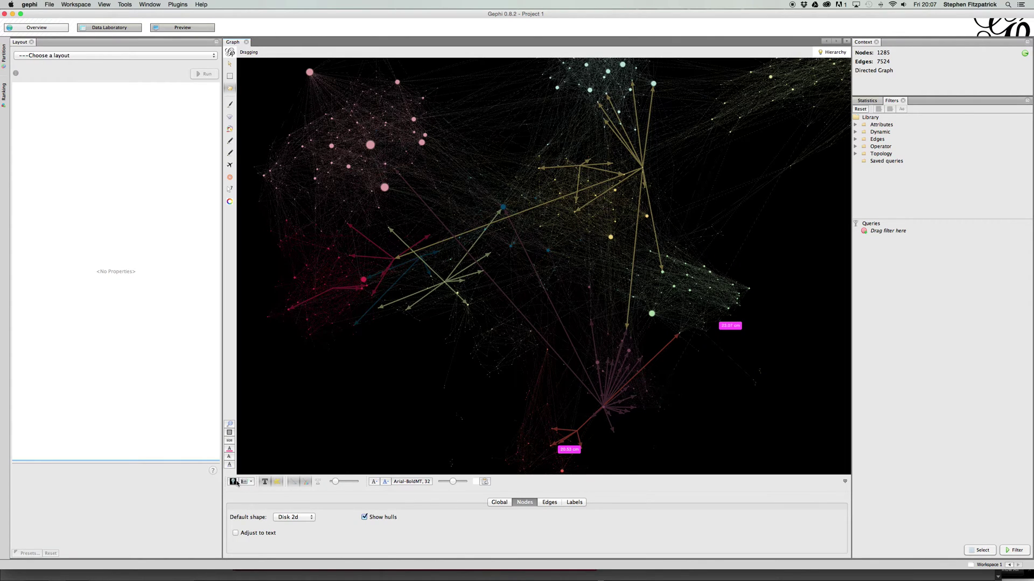
pyautogui.click(233, 482)
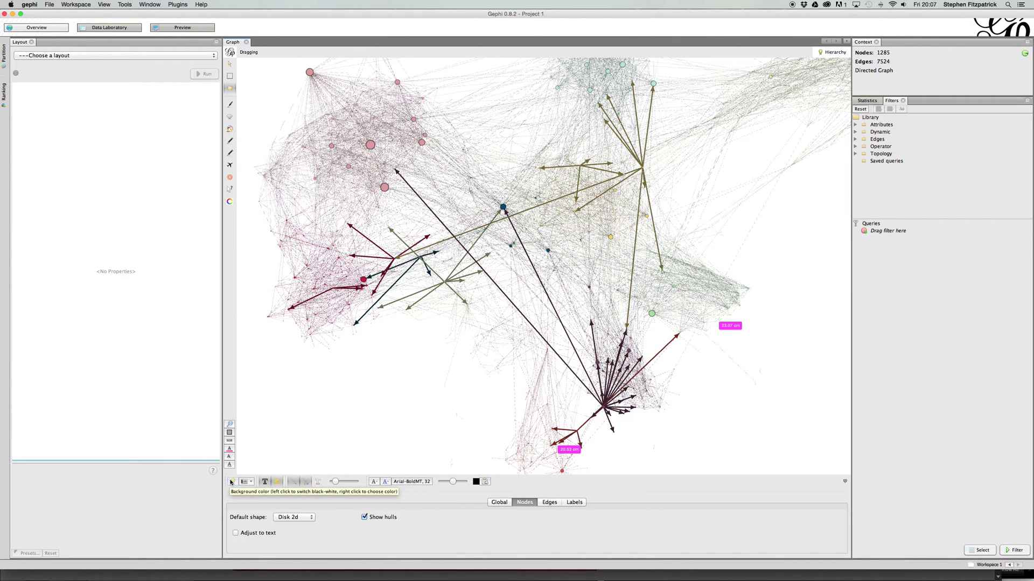
# Step: Review the Data Laboratory's nodes and edges tables, comparing the edges' source and target numbers with the node IDs
pyautogui.click(108, 27)
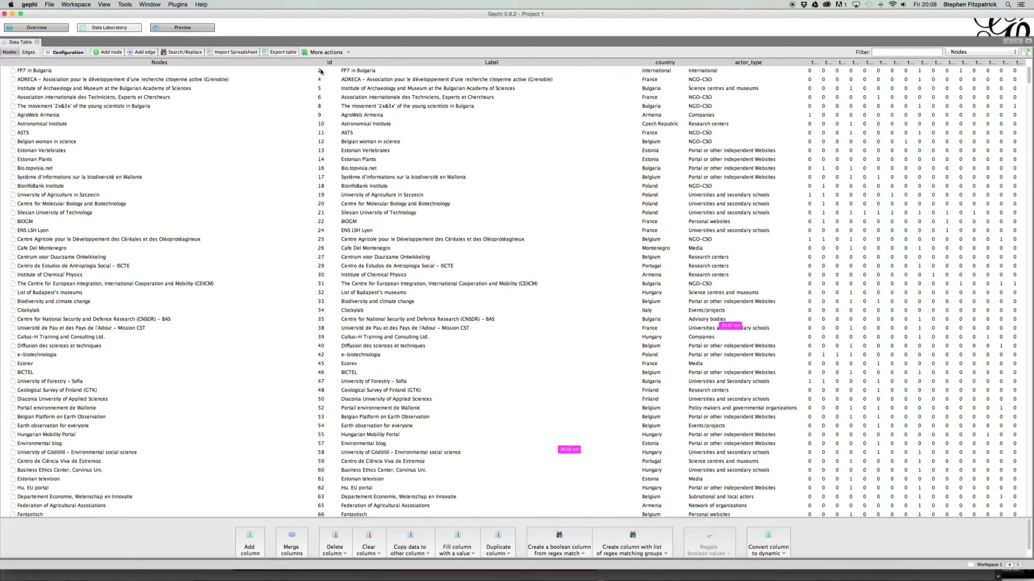
pyautogui.click(28, 52)
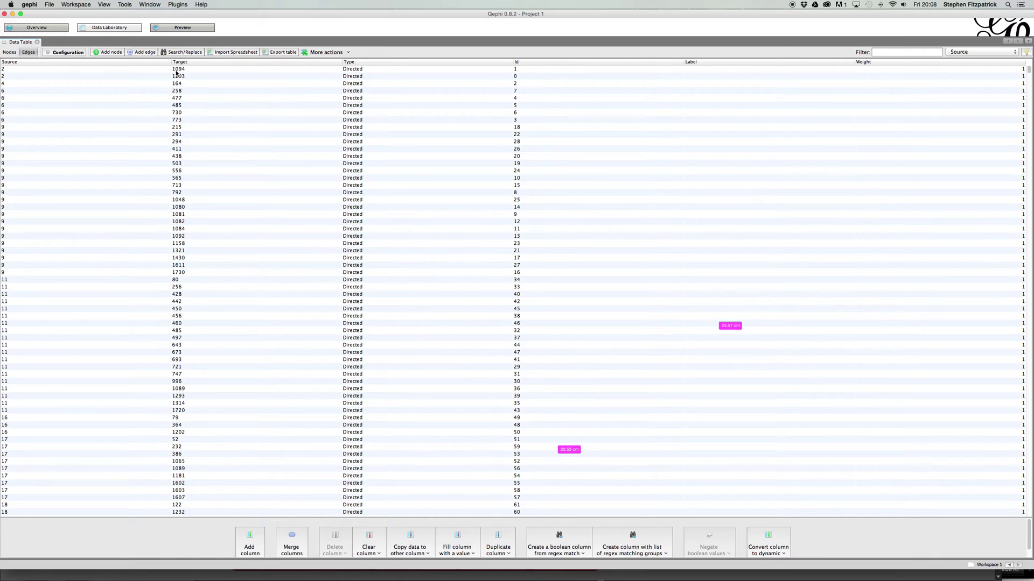
pyautogui.click(9, 52)
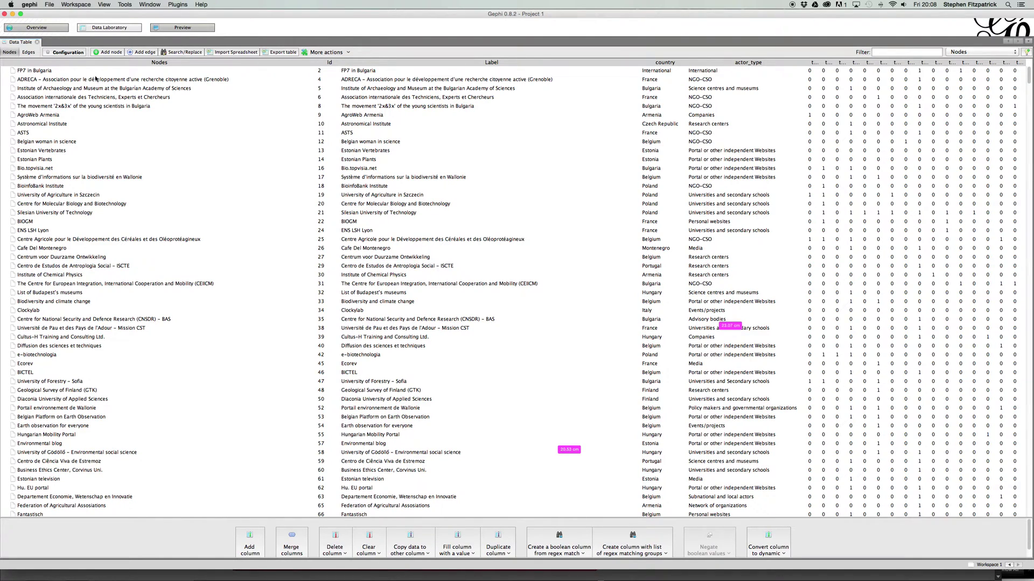
pyautogui.click(29, 52)
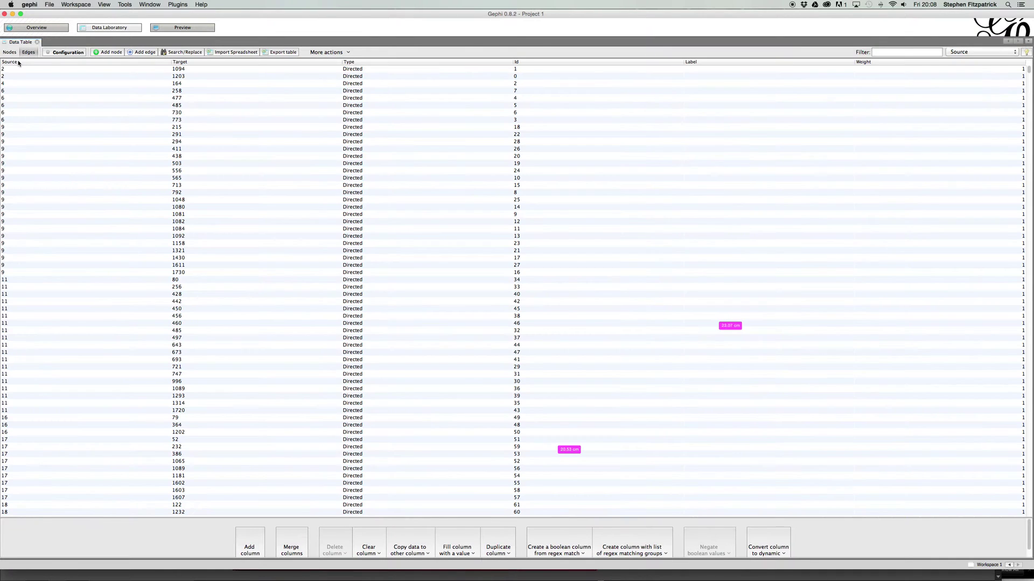
# Step: Look up the first edge's target, ID 1094, in the nodes table and select its Ministry of Education and Science row
pyautogui.click(9, 53)
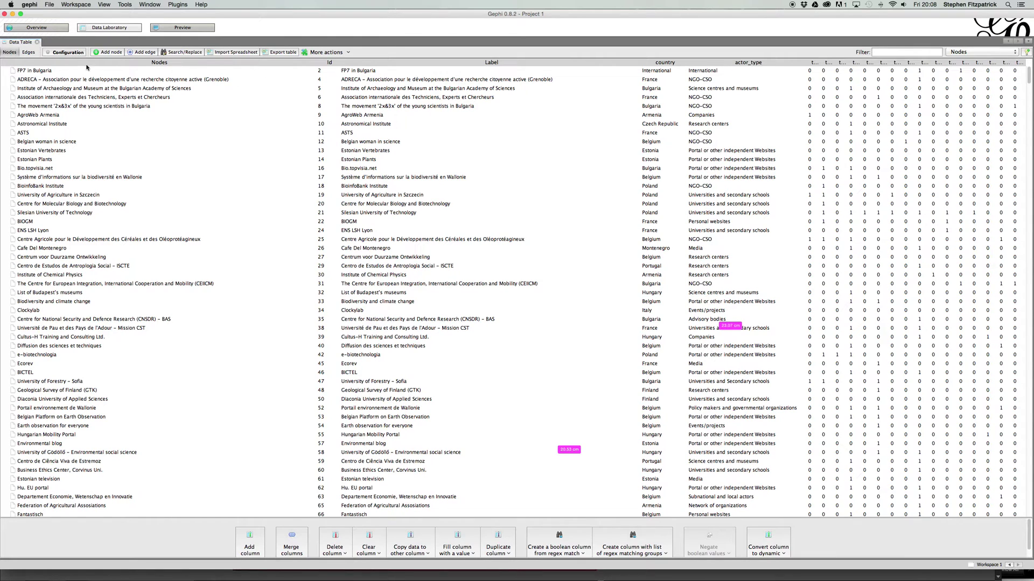
pyautogui.click(29, 52)
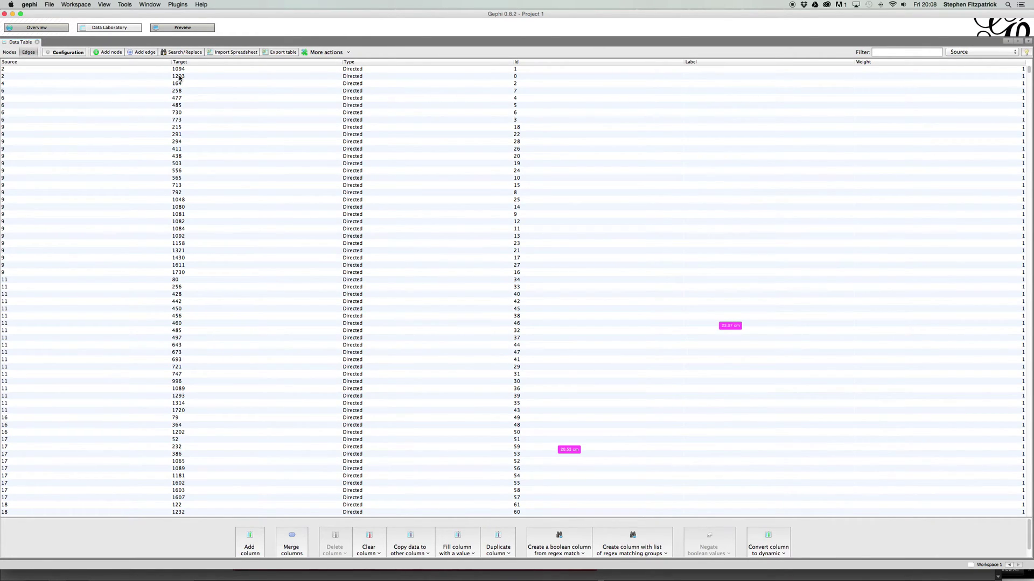
pyautogui.click(12, 52)
pyautogui.scroll(-20, 326, 201)
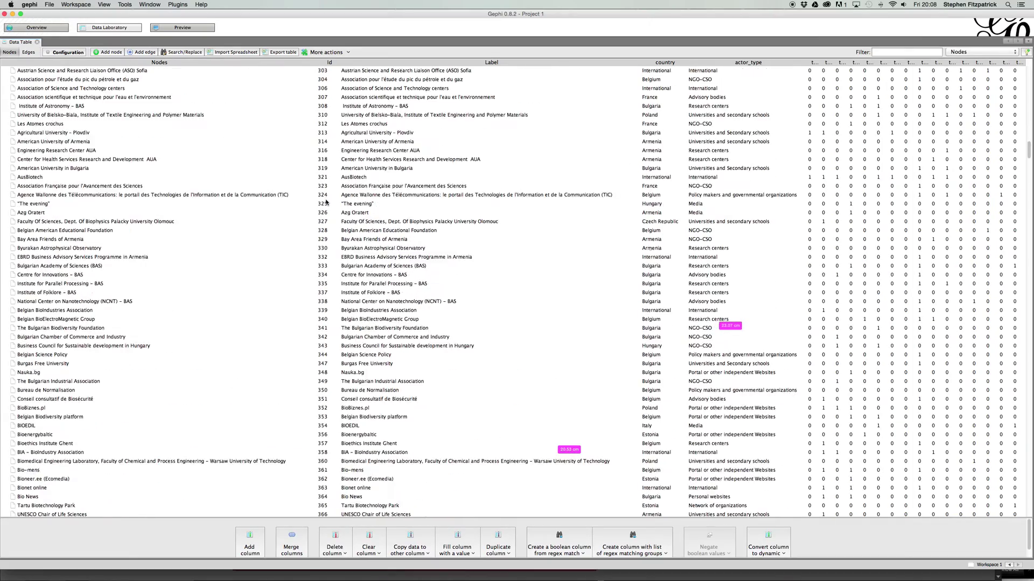
pyautogui.scroll(-20, 326, 201)
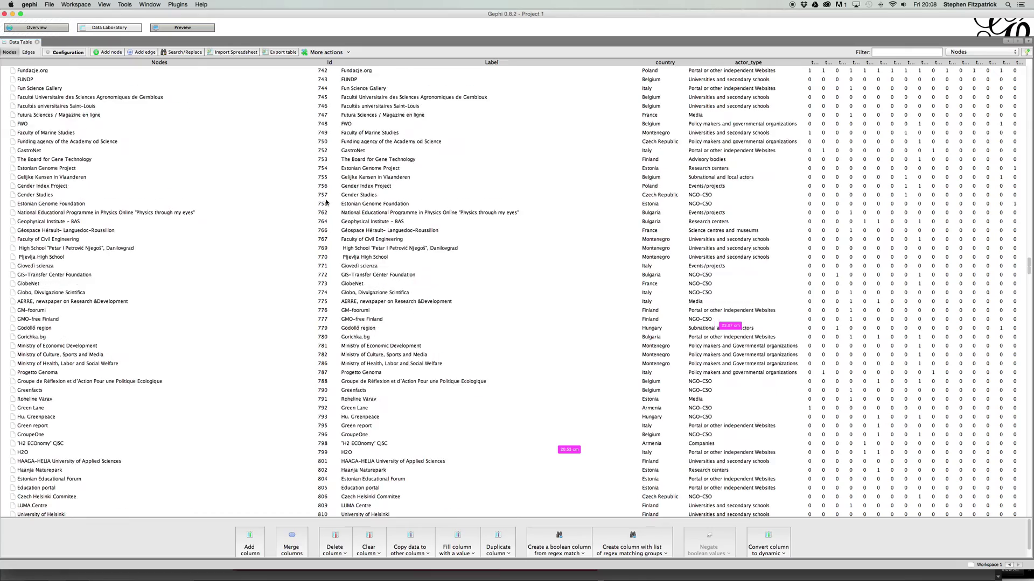
pyautogui.scroll(-20, 326, 201)
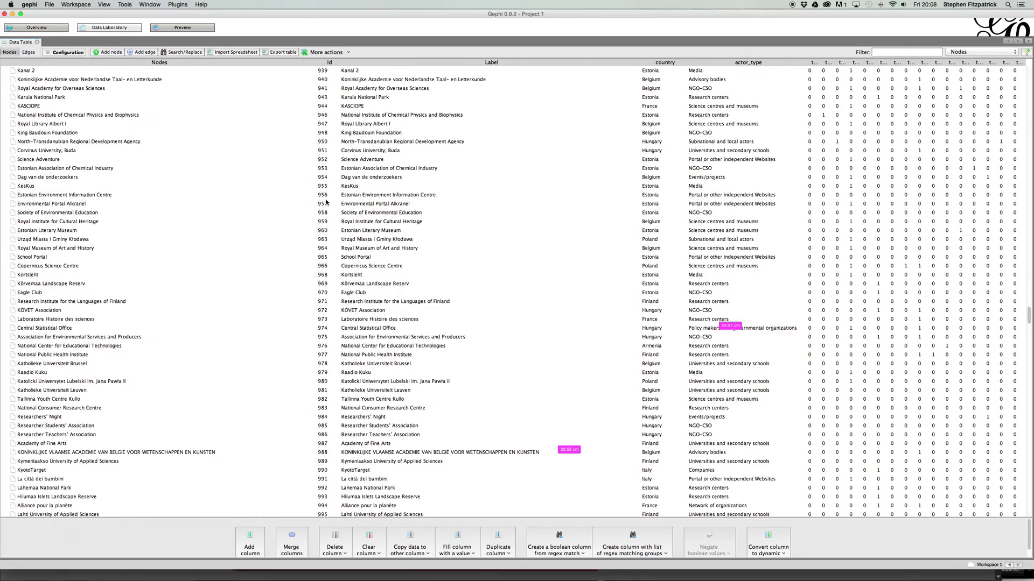
pyautogui.scroll(-10, 326, 201)
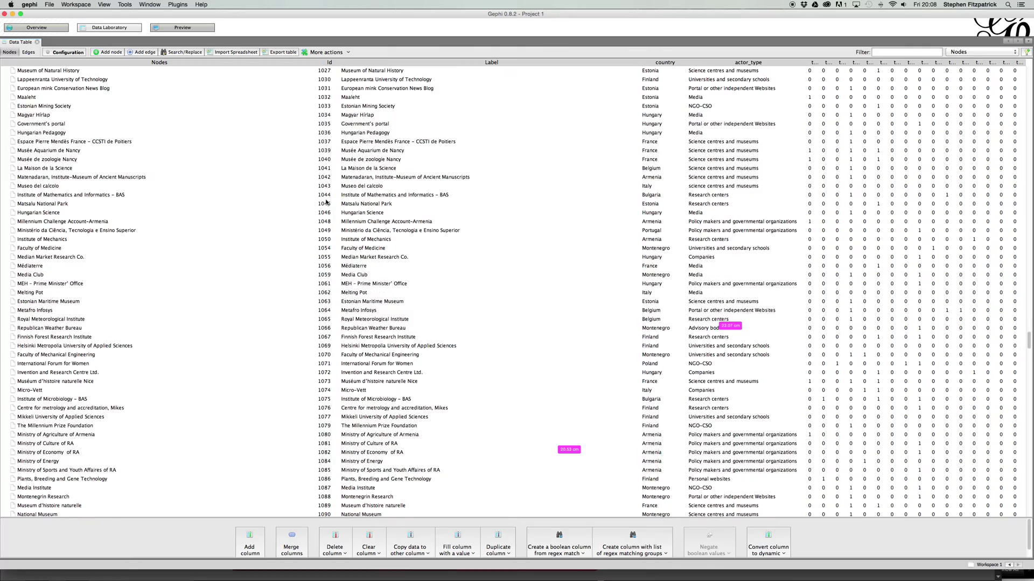
pyautogui.click(28, 52)
pyautogui.click(10, 53)
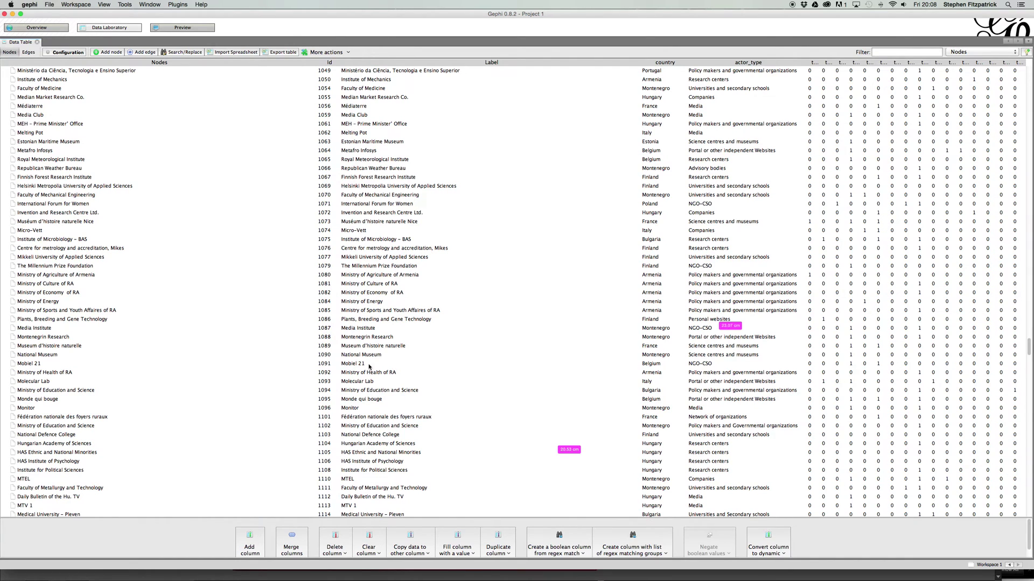
pyautogui.click(325, 391)
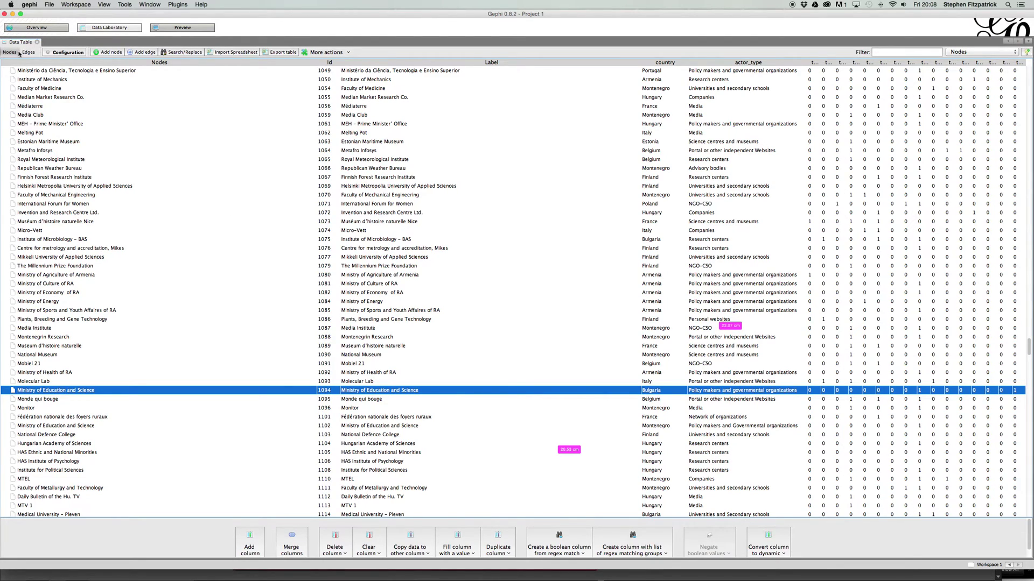
# Step: Compare the Overview graph with the Data Laboratory's nodes and edges tables, ending back in the Overview
pyautogui.click(24, 28)
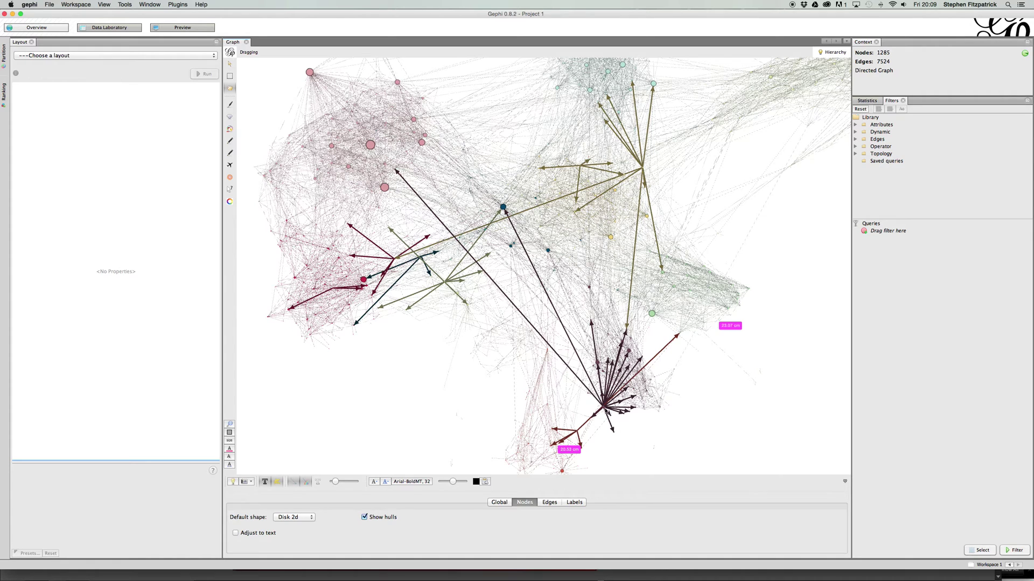
pyautogui.click(110, 27)
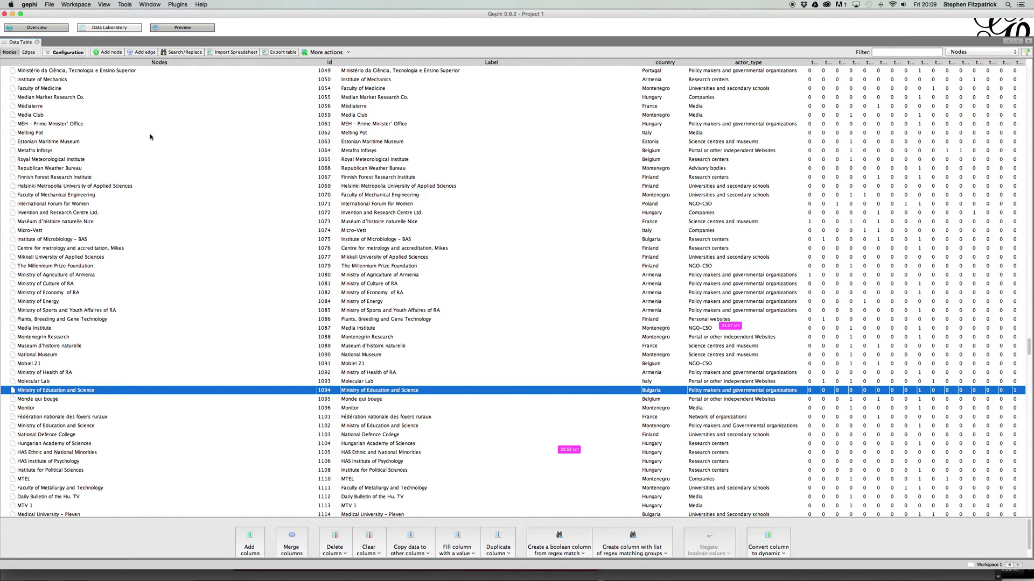
pyautogui.click(29, 52)
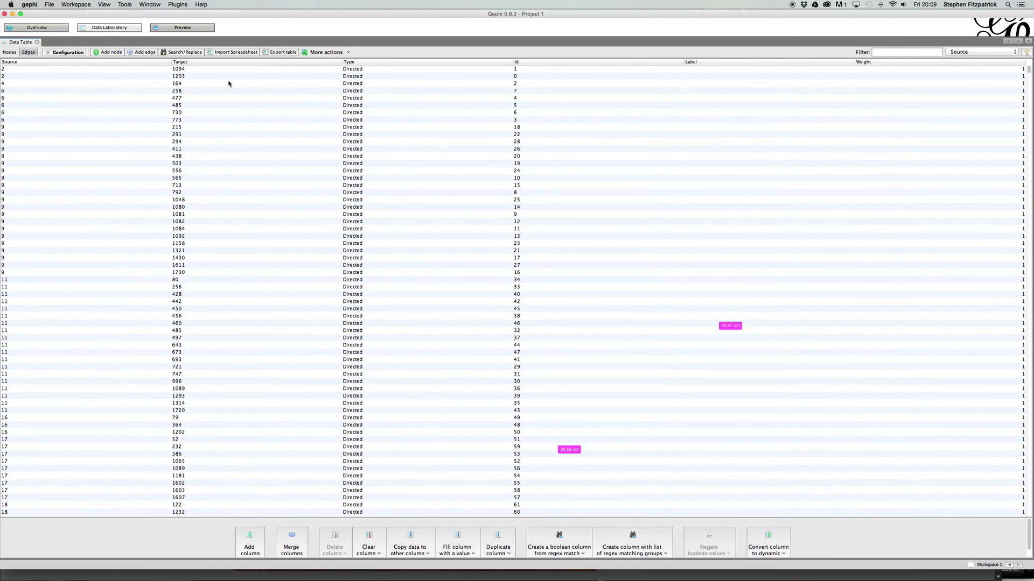
pyautogui.click(23, 30)
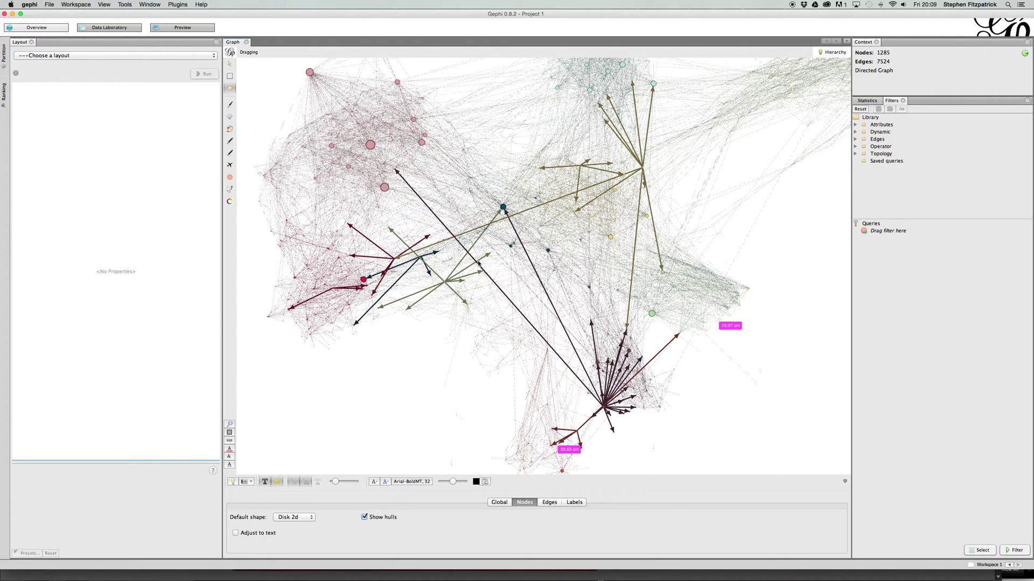
# Step: Switch to Illustrator and view the Anger poster and the Disgust poster
pyautogui.press('super+Tab')
pyautogui.click(466, 301)
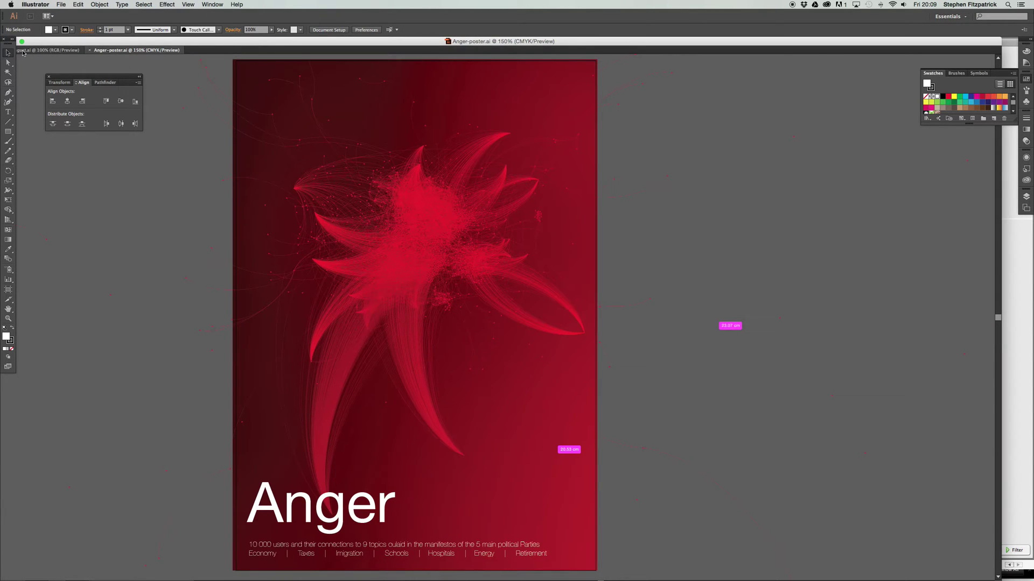
pyautogui.click(59, 50)
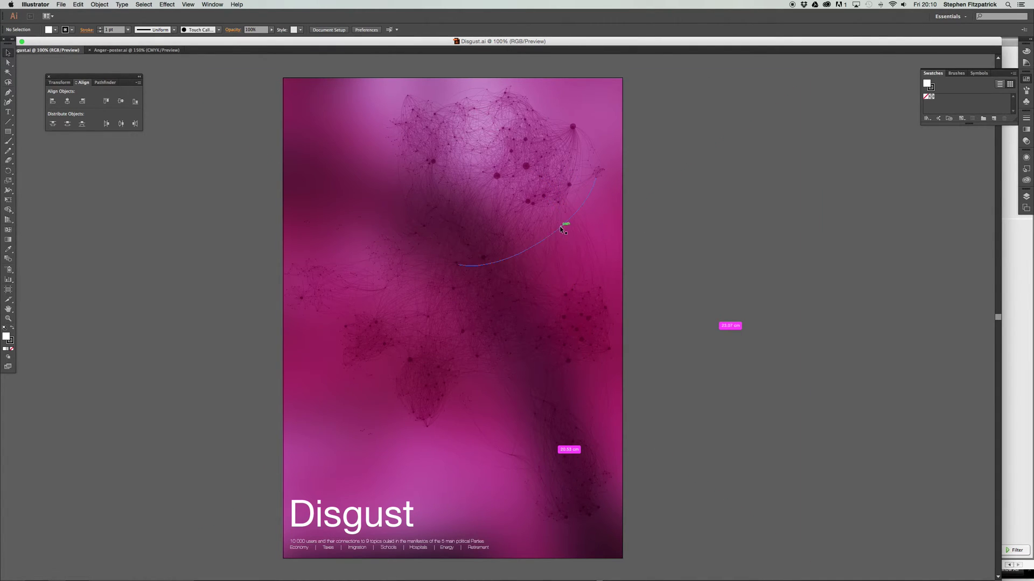
# Step: Set the blend mode of the Disgust poster's network line group to Lighten and deselect it
pyautogui.click(554, 229)
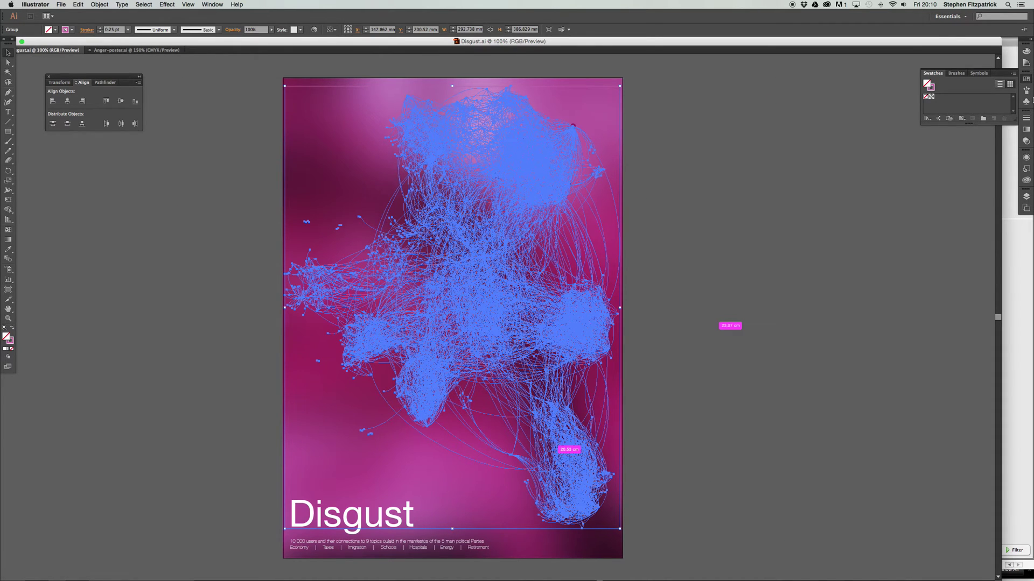
pyautogui.click(1026, 141)
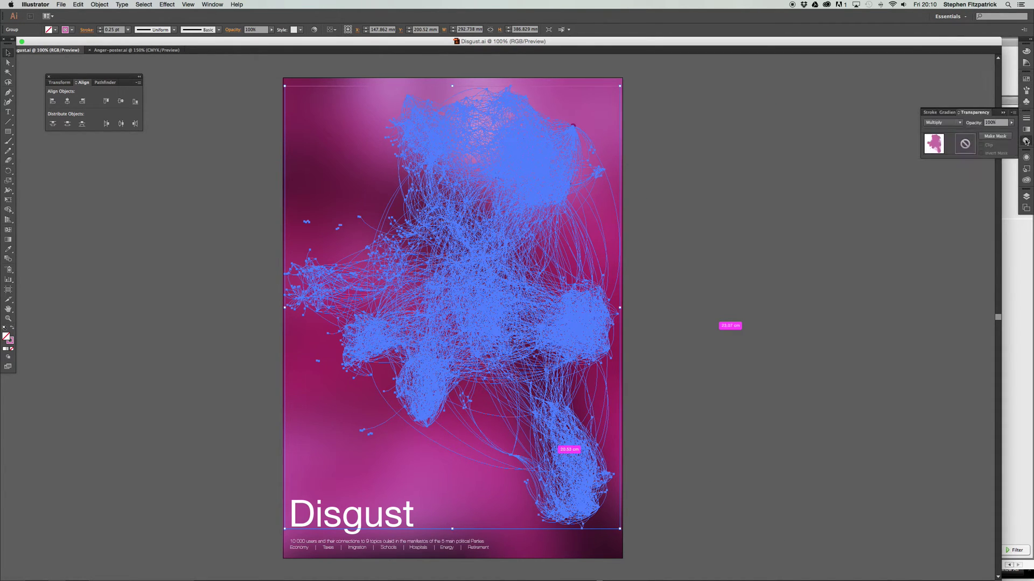
pyautogui.click(945, 123)
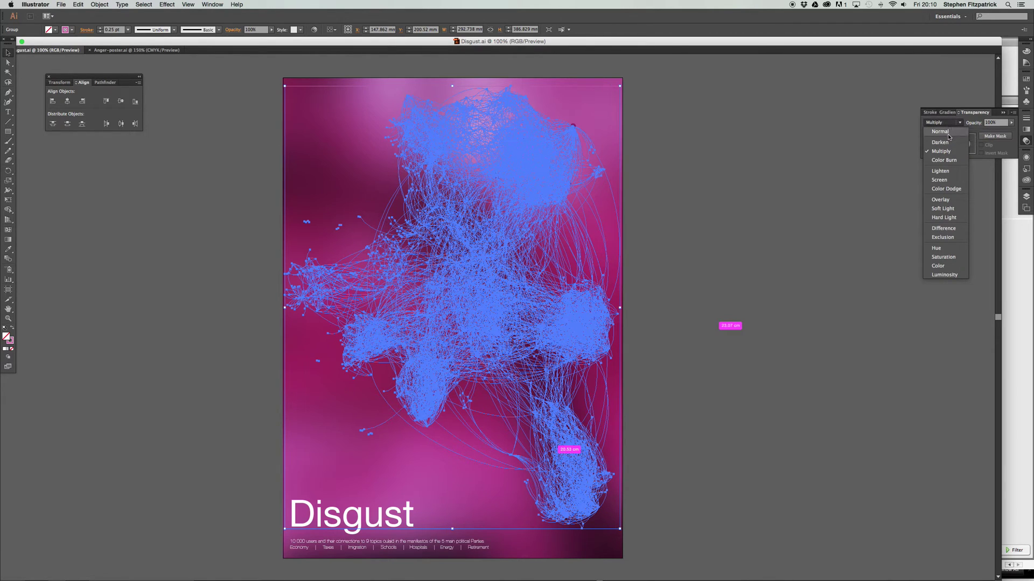
pyautogui.click(946, 171)
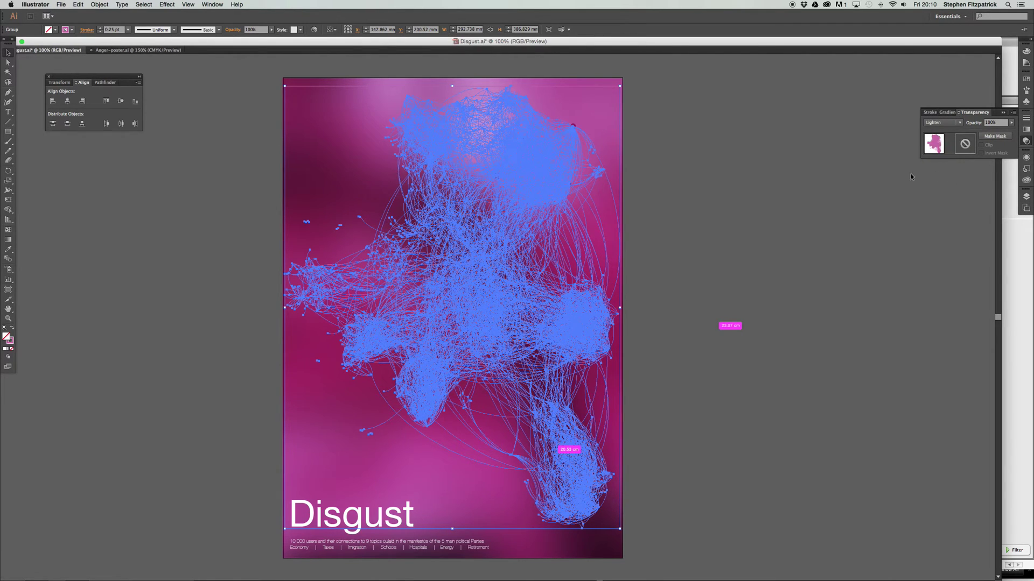
pyautogui.click(771, 189)
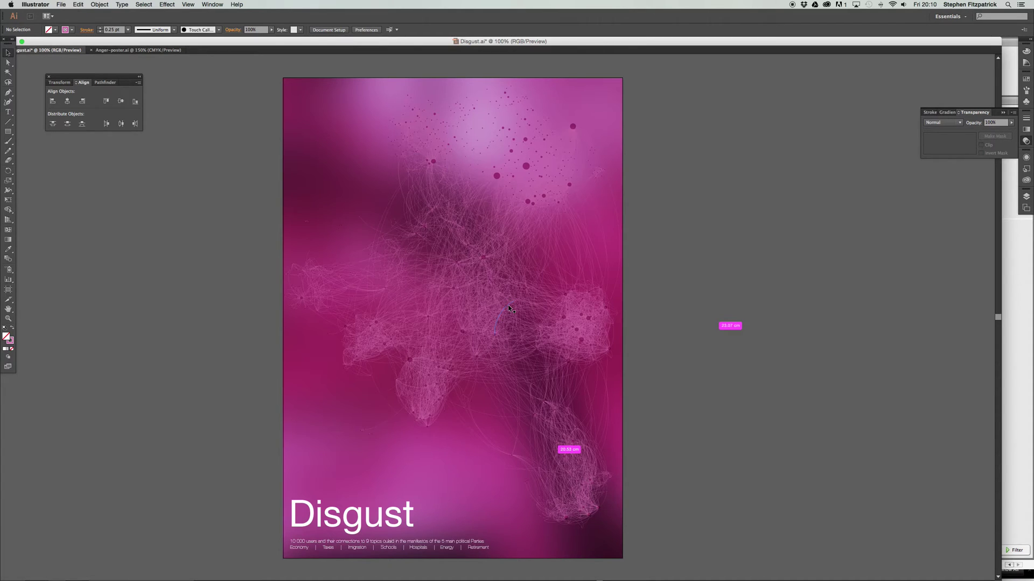
# Step: Set the blend mode of the network's node circle group to Overlay and deselect it
pyautogui.click(527, 169)
pyautogui.click(959, 124)
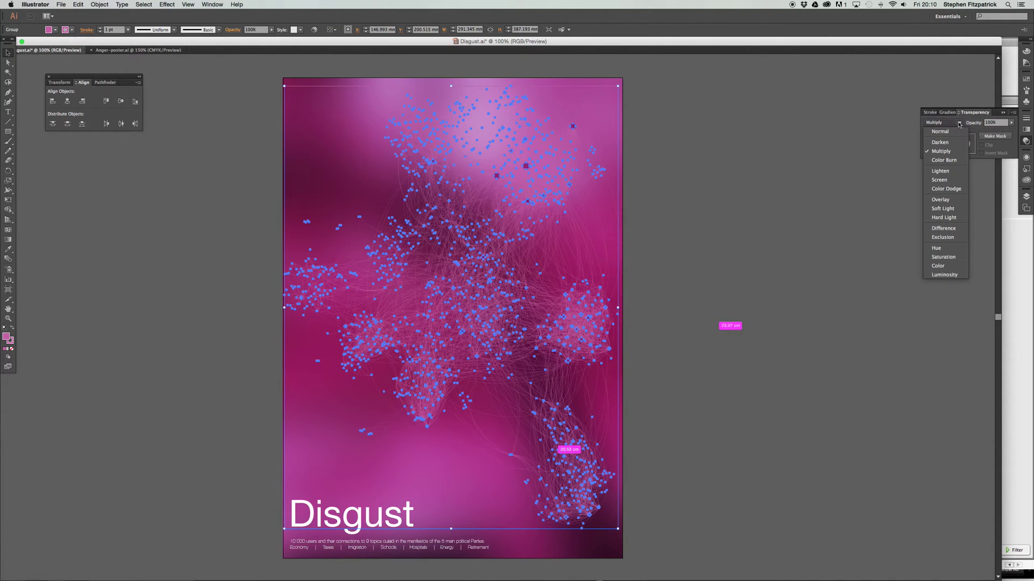
pyautogui.click(949, 200)
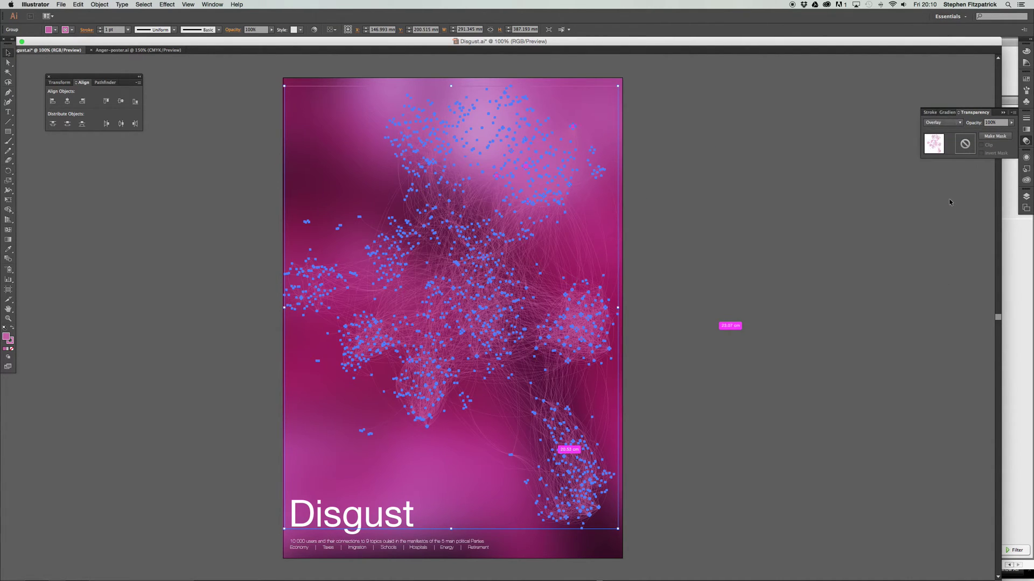
pyautogui.click(783, 193)
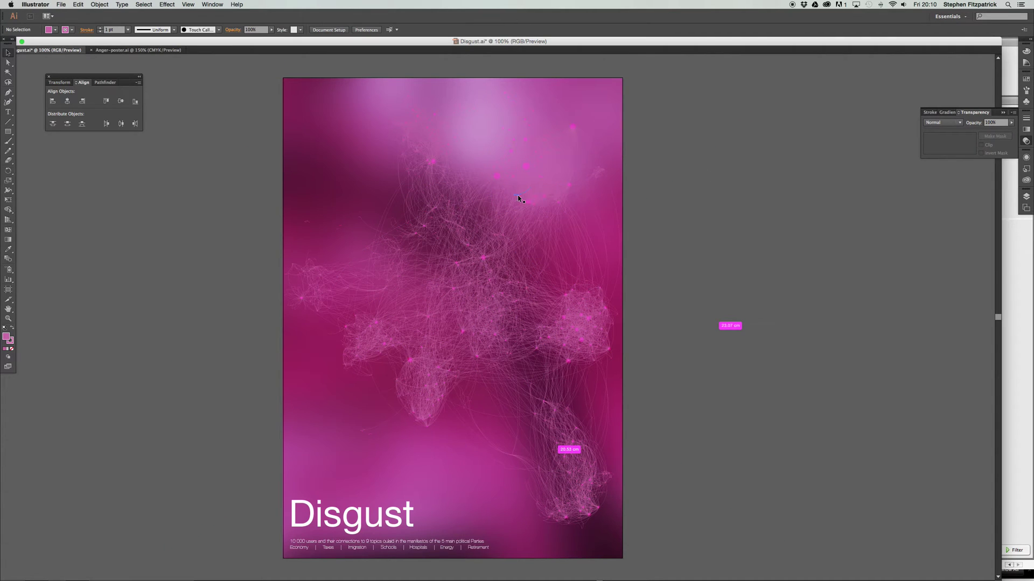
# Step: Move the blurred magenta background off the right side of the artboard and draw a 297 × 420 mm rectangle covering the artboard
pyautogui.moveTo(319, 137); pyautogui.dragTo(774, 137)
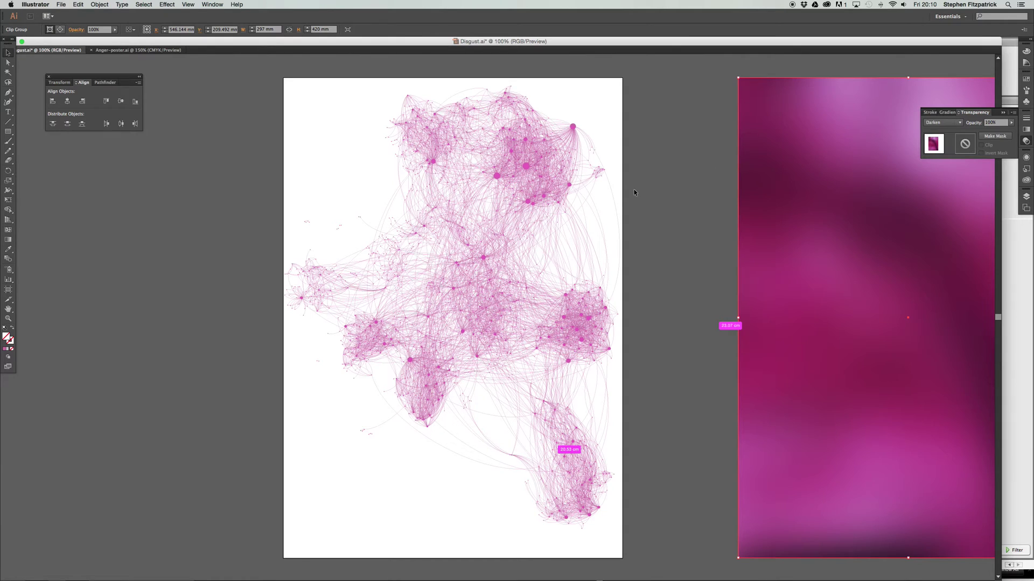
pyautogui.click(634, 189)
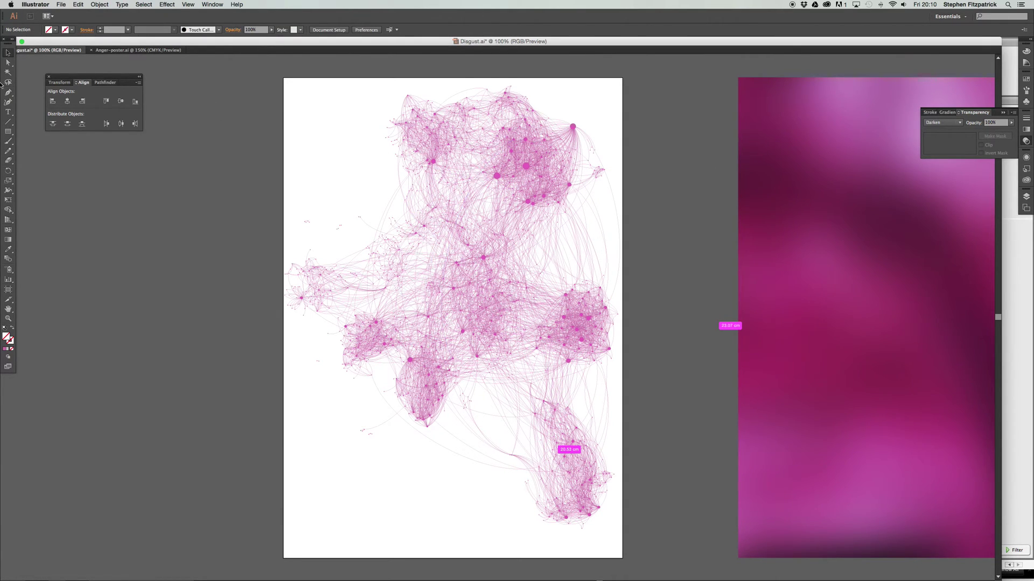
pyautogui.click(8, 131)
pyautogui.moveTo(283, 78); pyautogui.dragTo(622, 558)
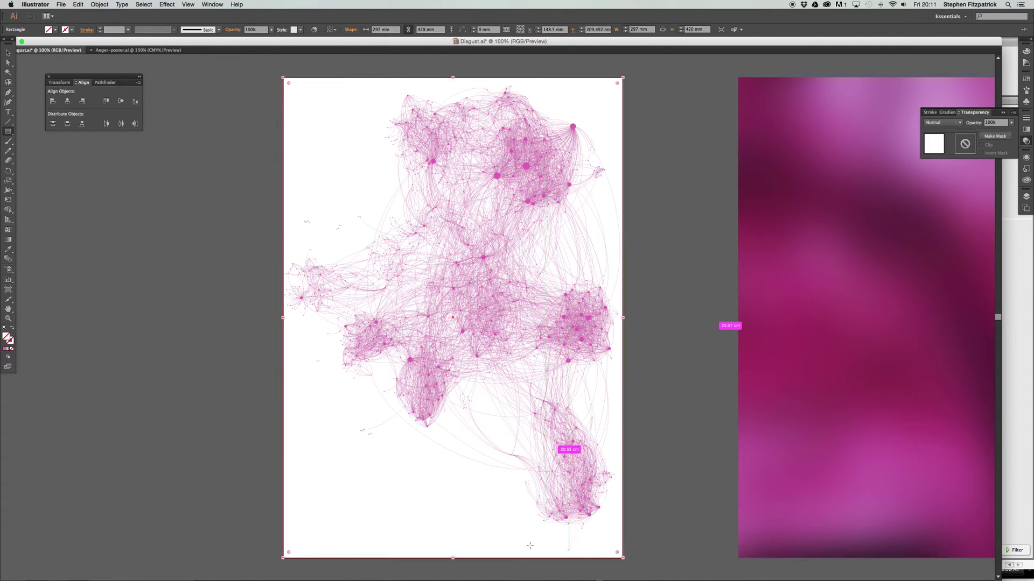
pyautogui.click(8, 52)
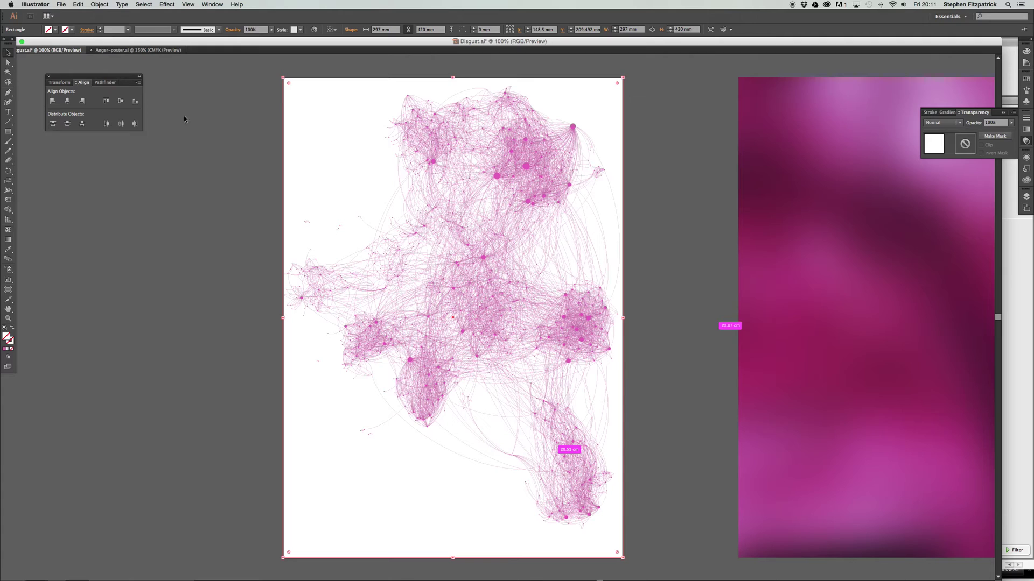
# Step: Load the Print default swatch library, fill the artboard-sized rectangle with black and deselect it
pyautogui.click(55, 30)
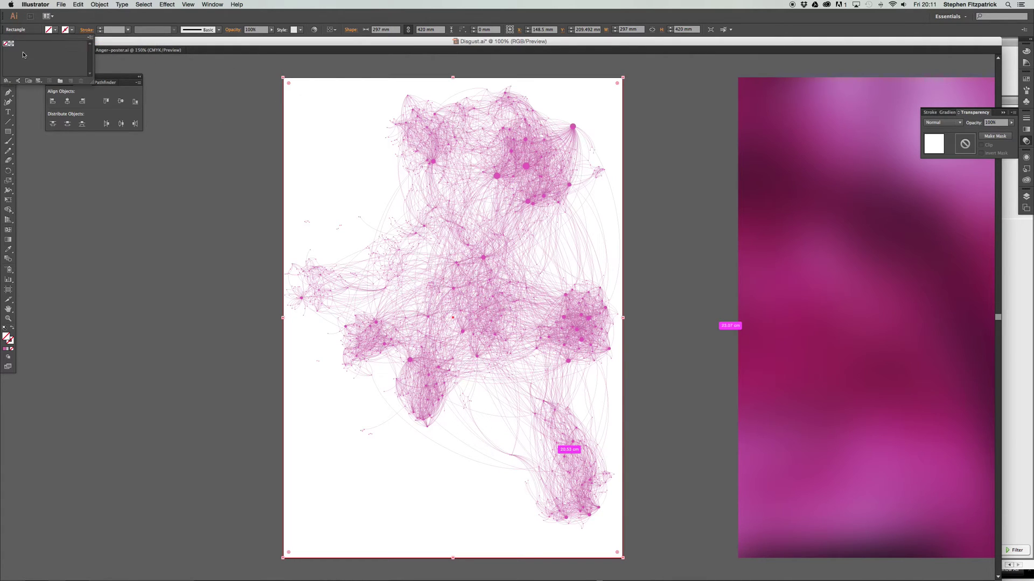
pyautogui.click(7, 80)
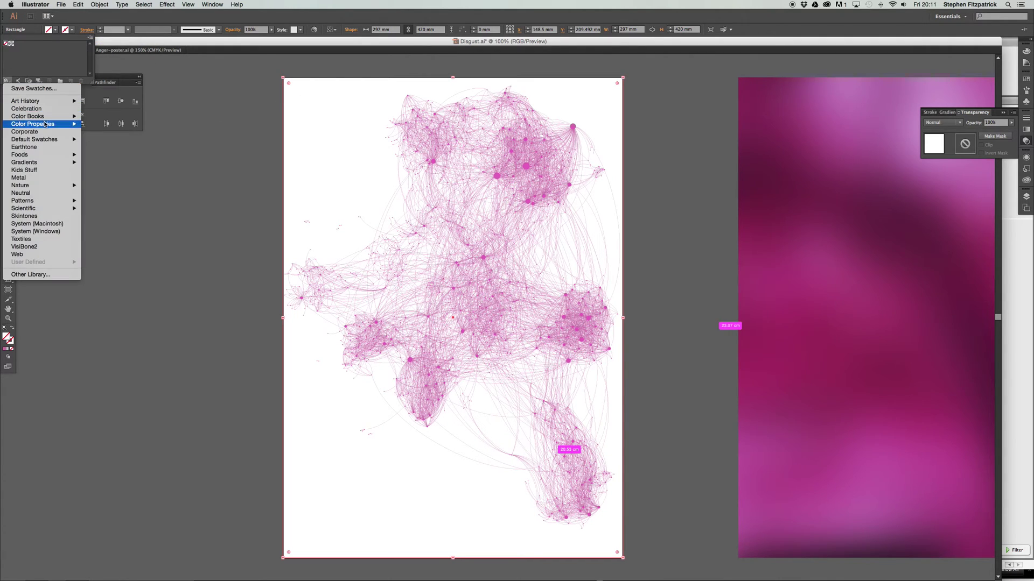
pyautogui.moveTo(49, 140)
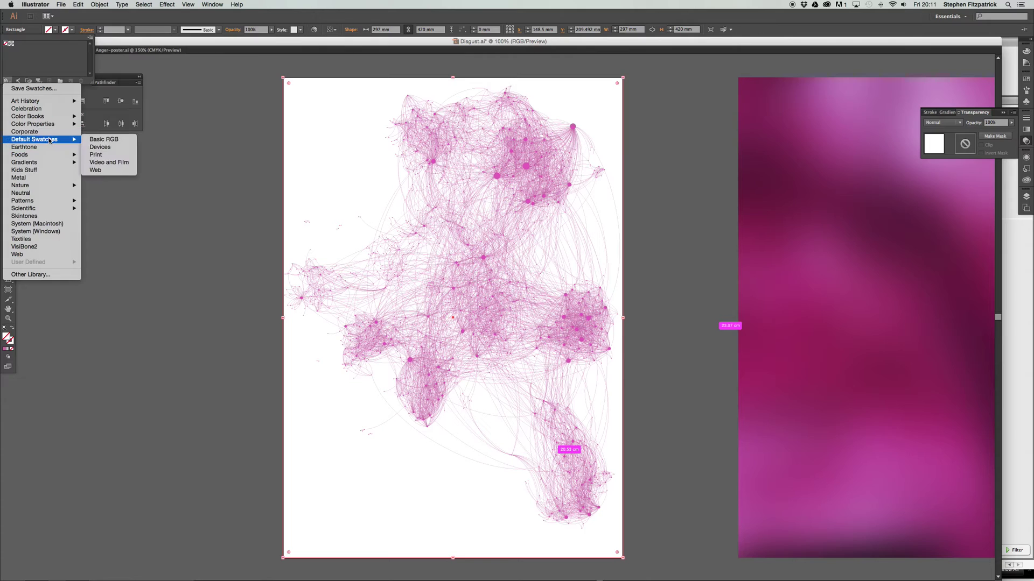
pyautogui.click(103, 156)
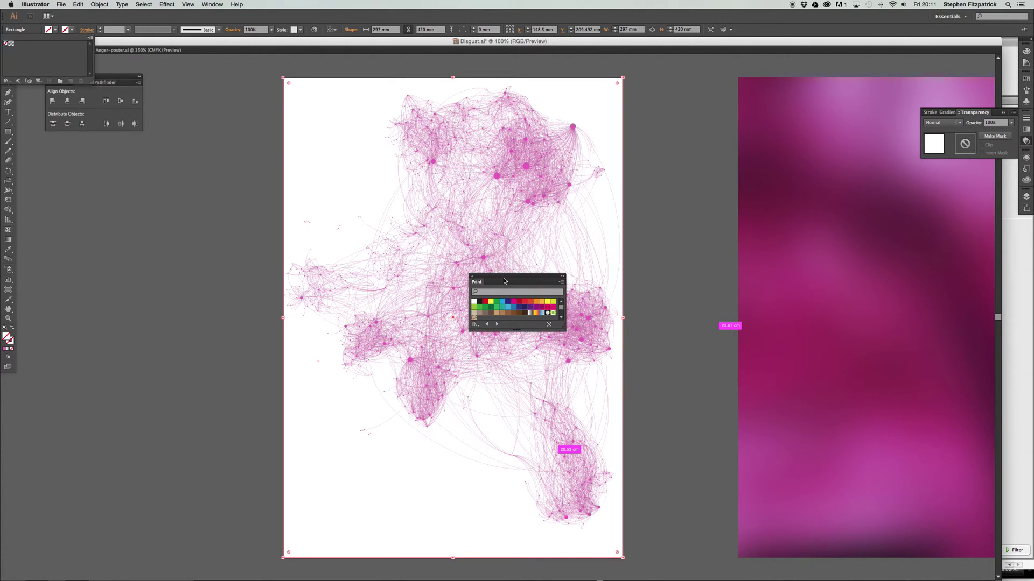
pyautogui.moveTo(482, 275); pyautogui.dragTo(137, 167)
pyautogui.click(133, 194)
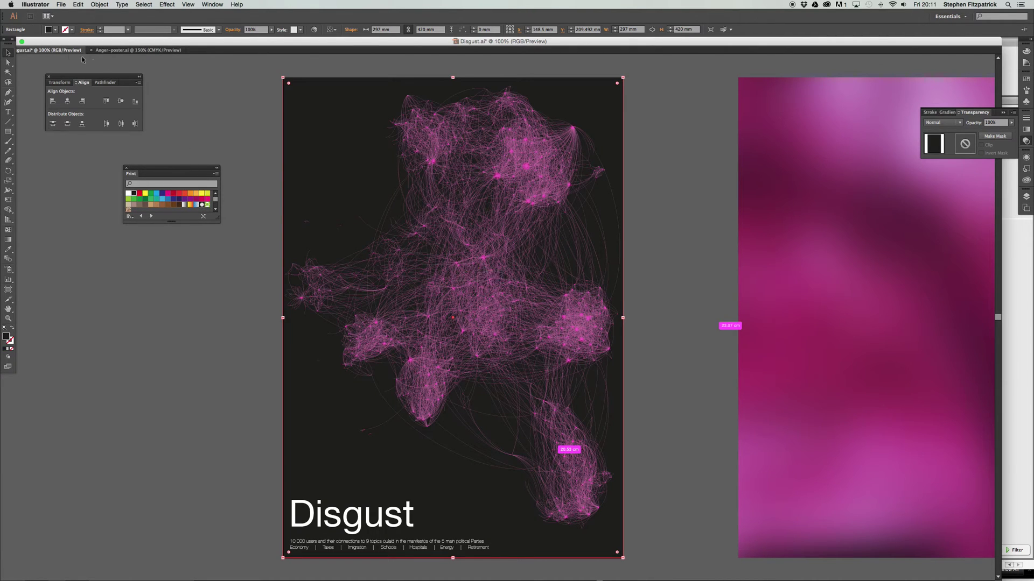
pyautogui.click(222, 88)
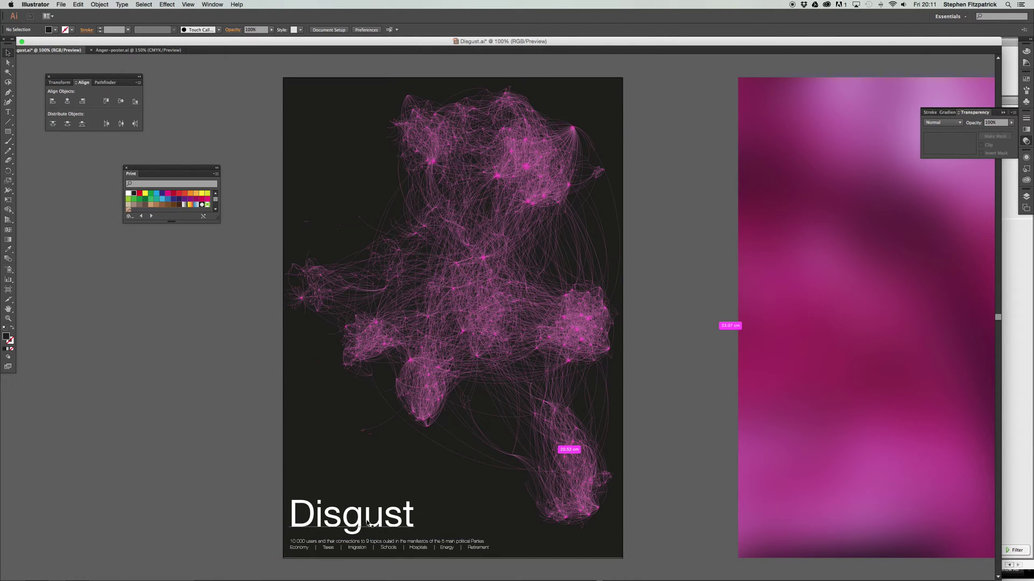
# Step: Highlight the line of topics from Economy to Retirement in the text below the Disgust title
pyautogui.scroll(-1, 307, 547)
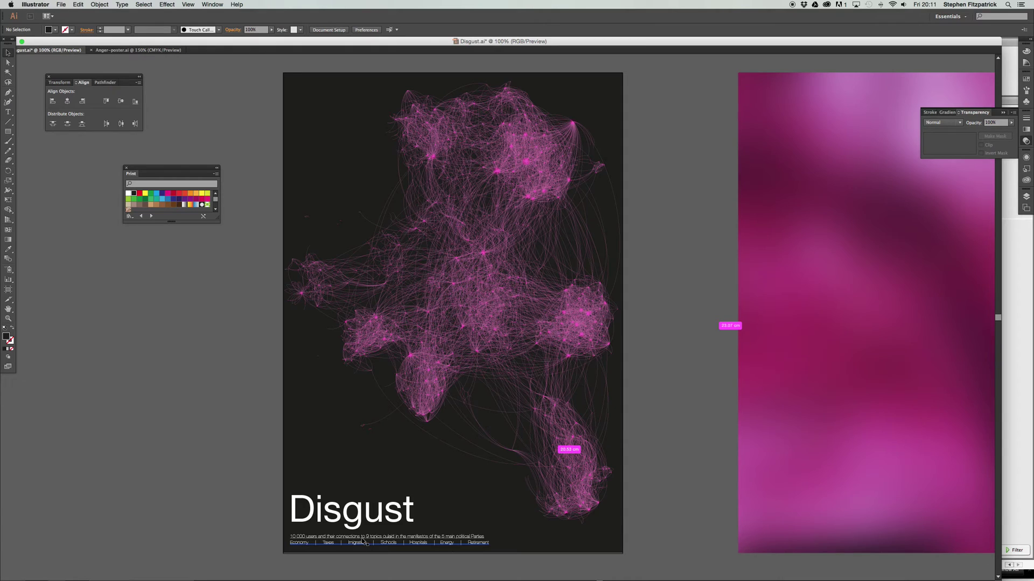
pyautogui.click(300, 544)
pyautogui.click(299, 543)
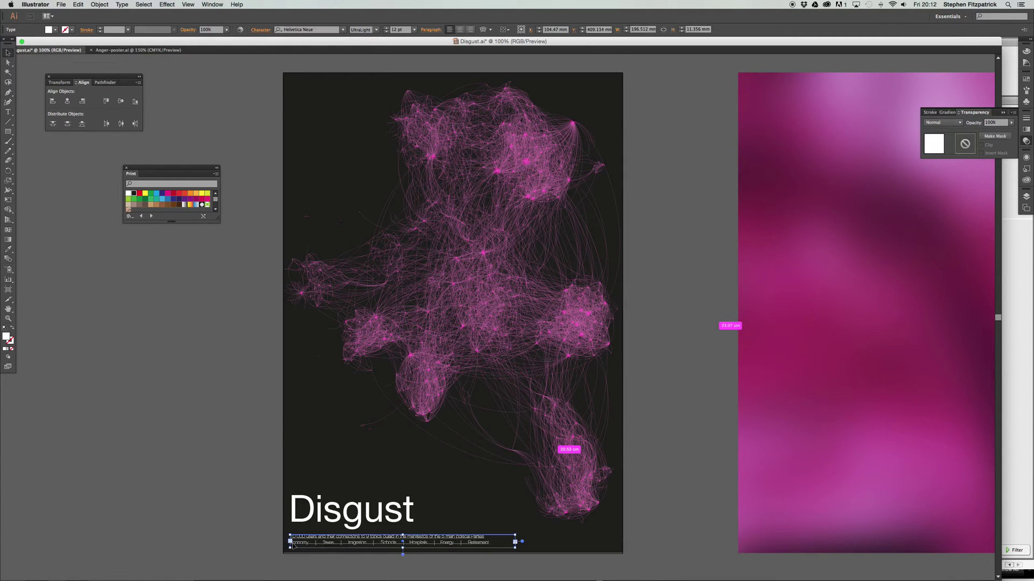
pyautogui.moveTo(295, 544); pyautogui.dragTo(489, 551)
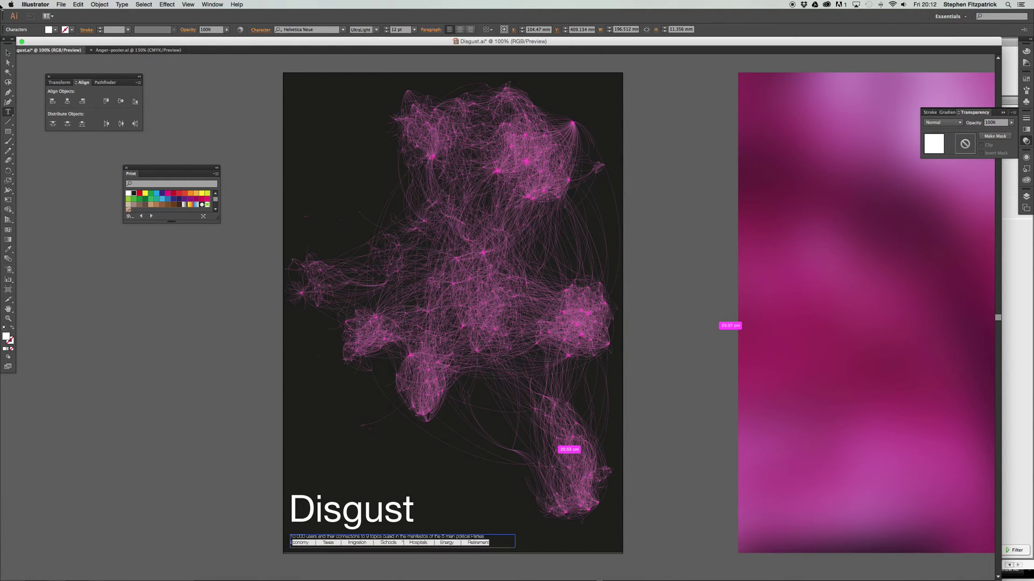
# Step: Leave the text editing with nothing selected and examine the Disgust network's edges and small nodes up close
pyautogui.press('Escape')
pyautogui.click(208, 338)
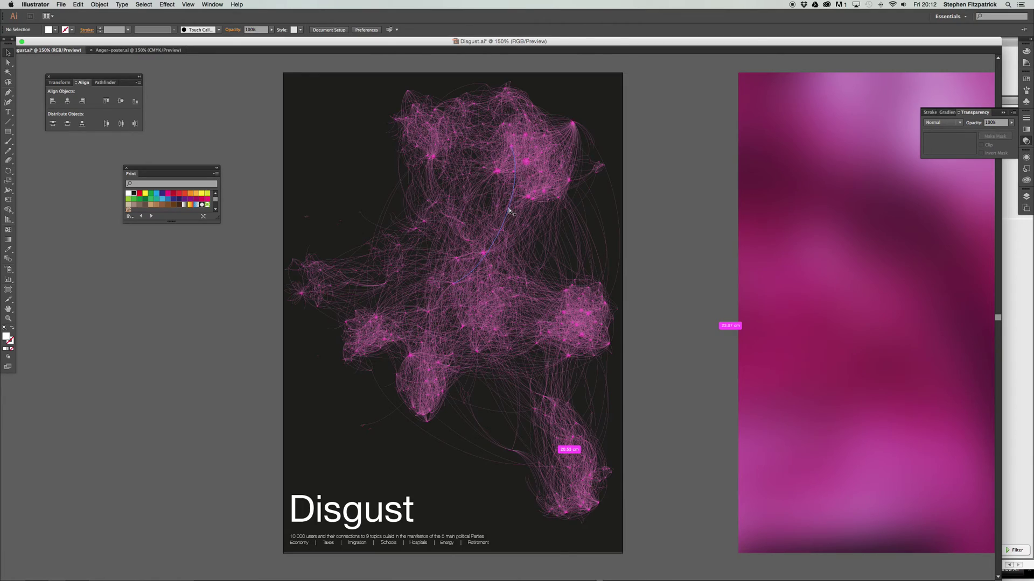
pyautogui.scroll(2, 509, 211)
pyautogui.scroll(2, 509, 211)
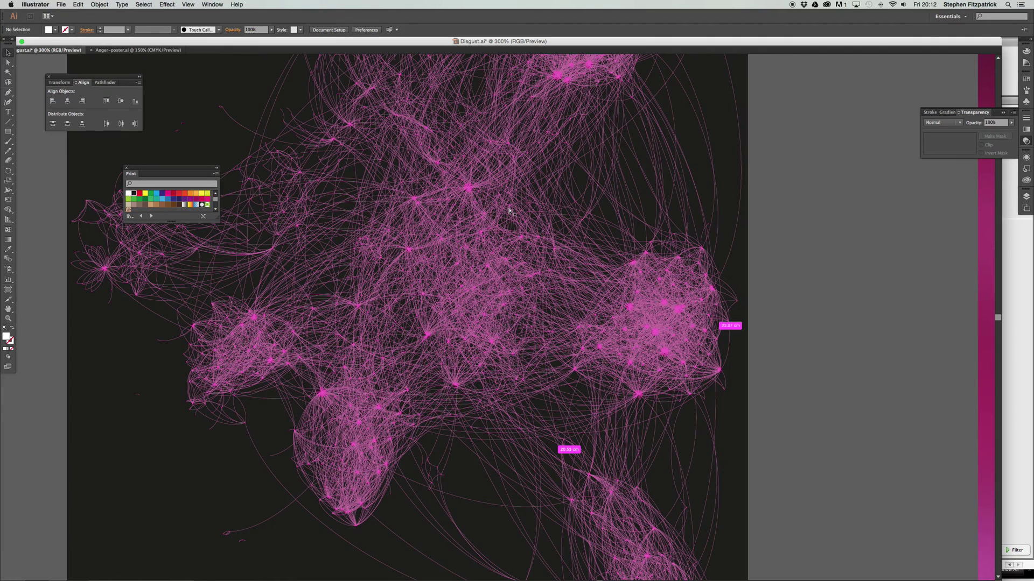
pyautogui.scroll(2, 509, 211)
pyautogui.scroll(2, 509, 211)
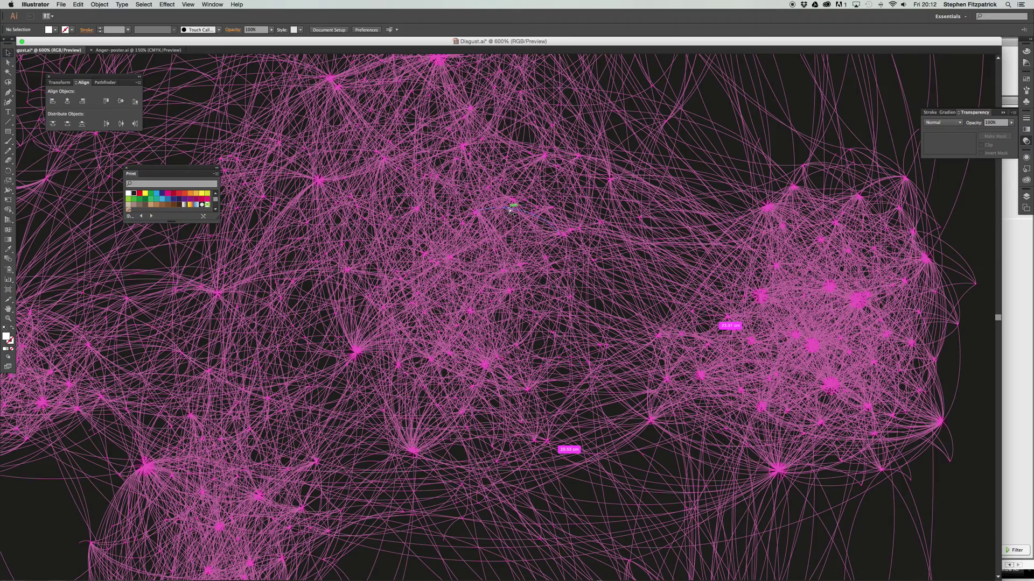
pyautogui.scroll(2, 509, 211)
pyautogui.scroll(2, 509, 211)
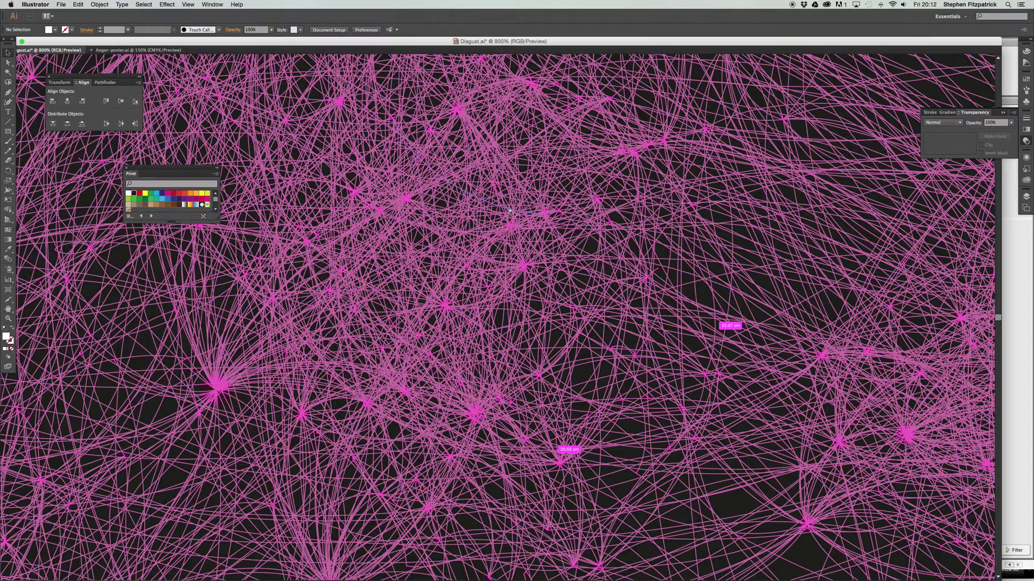
pyautogui.scroll(2, 509, 211)
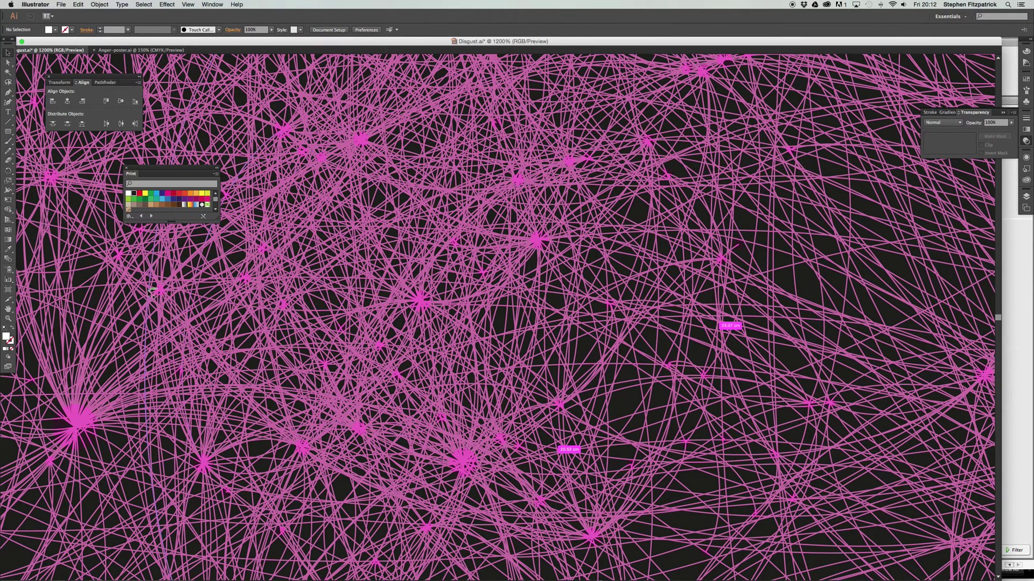
# Step: Try Darken on the network's node circle group, settle on Color Burn as its blend mode and deselect the group
pyautogui.click(262, 249)
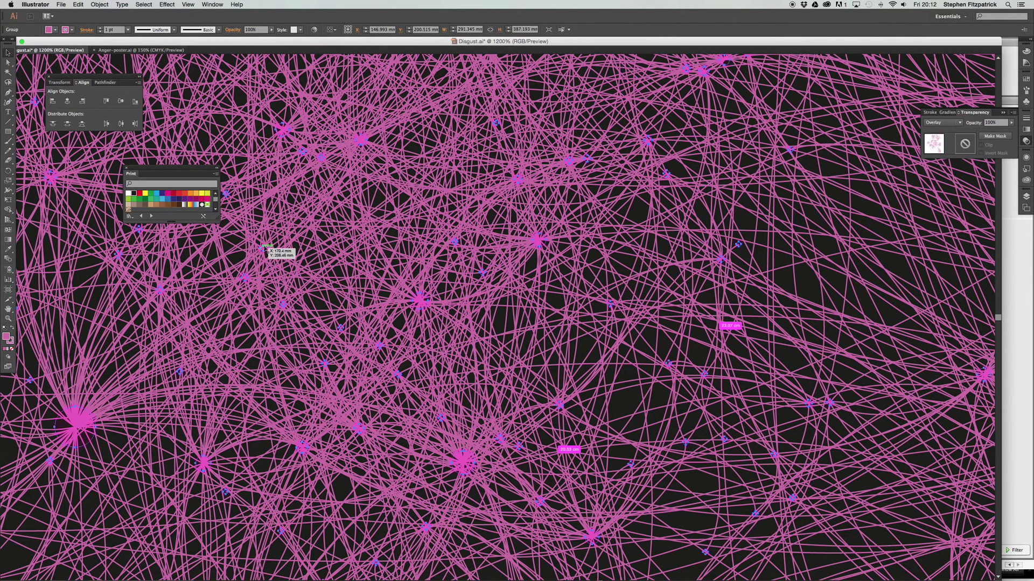
pyautogui.click(953, 123)
pyautogui.click(954, 129)
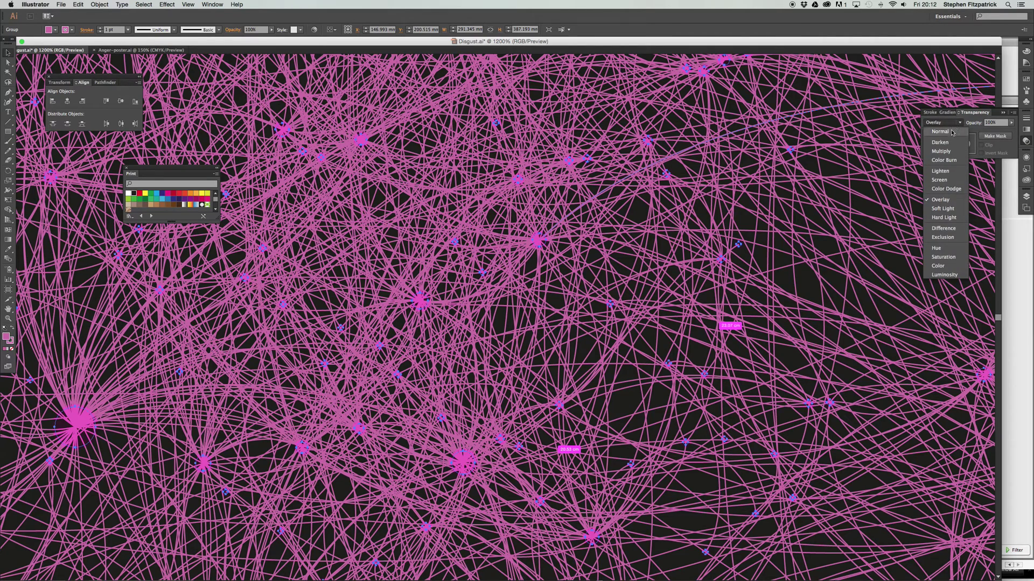
pyautogui.click(940, 138)
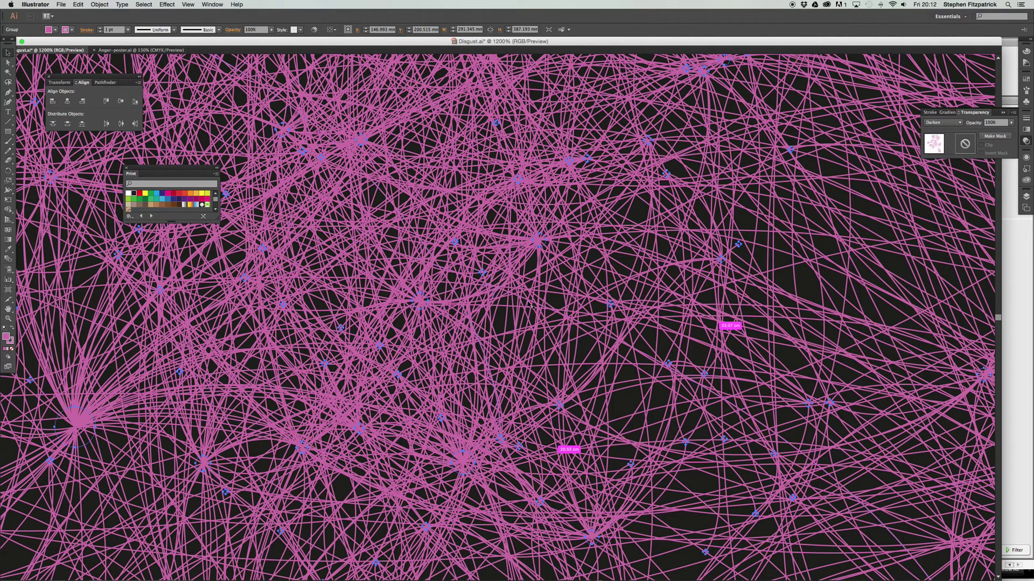
pyautogui.click(951, 122)
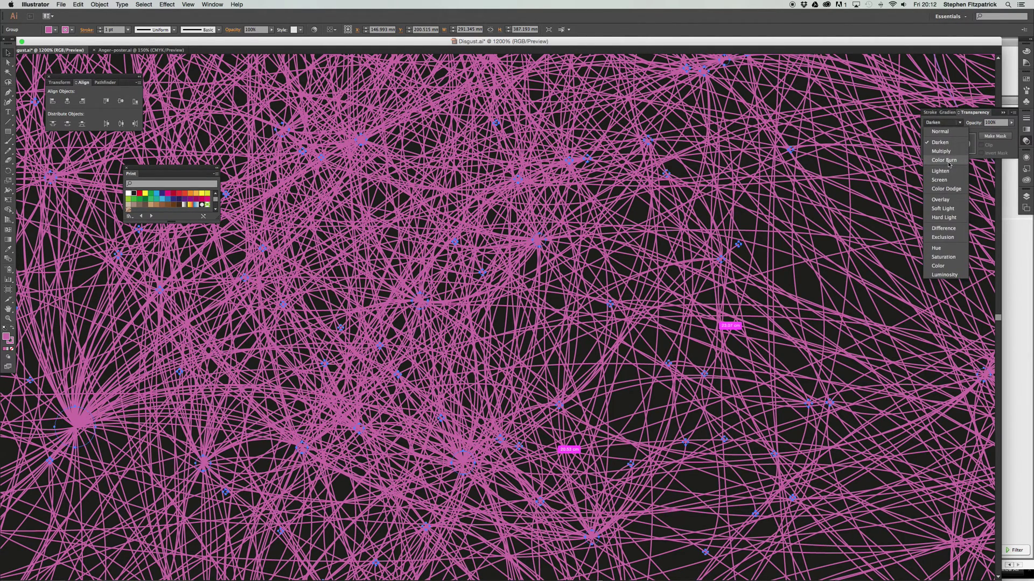
pyautogui.click(944, 160)
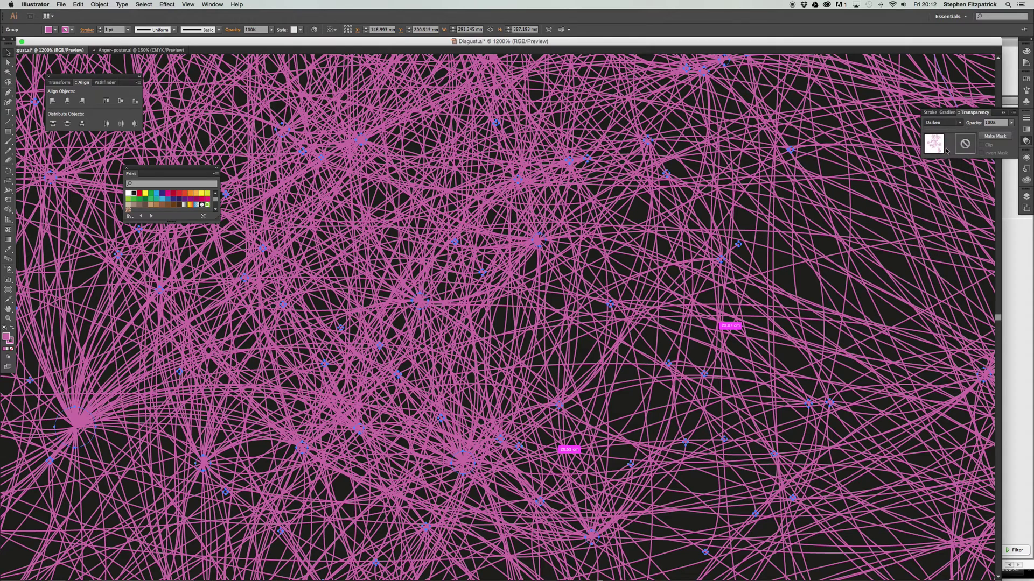
pyautogui.click(763, 262)
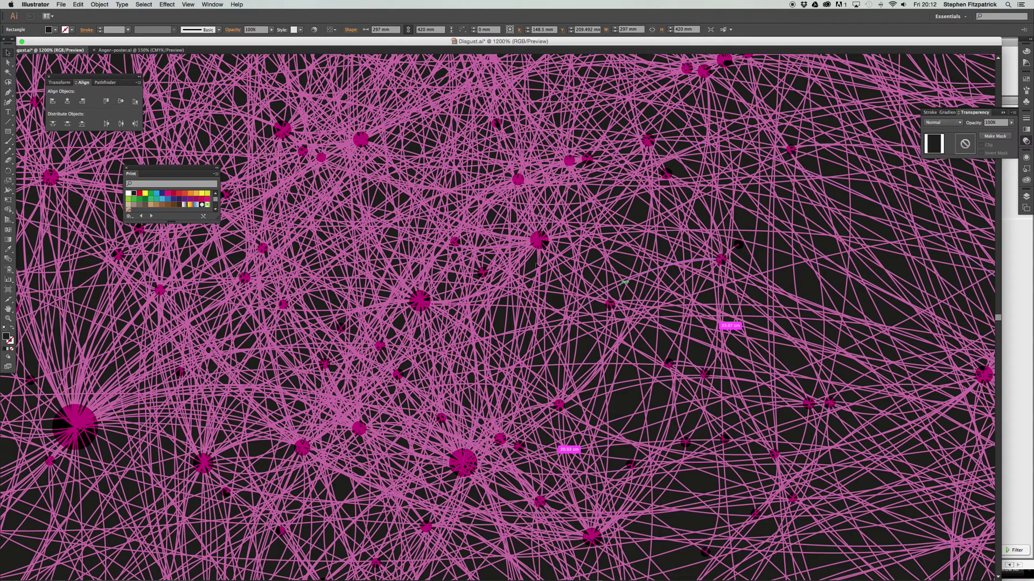
# Step: Examine how the Color Burn node circles interact with the edges, both up close and across the whole poster
pyautogui.click(538, 241)
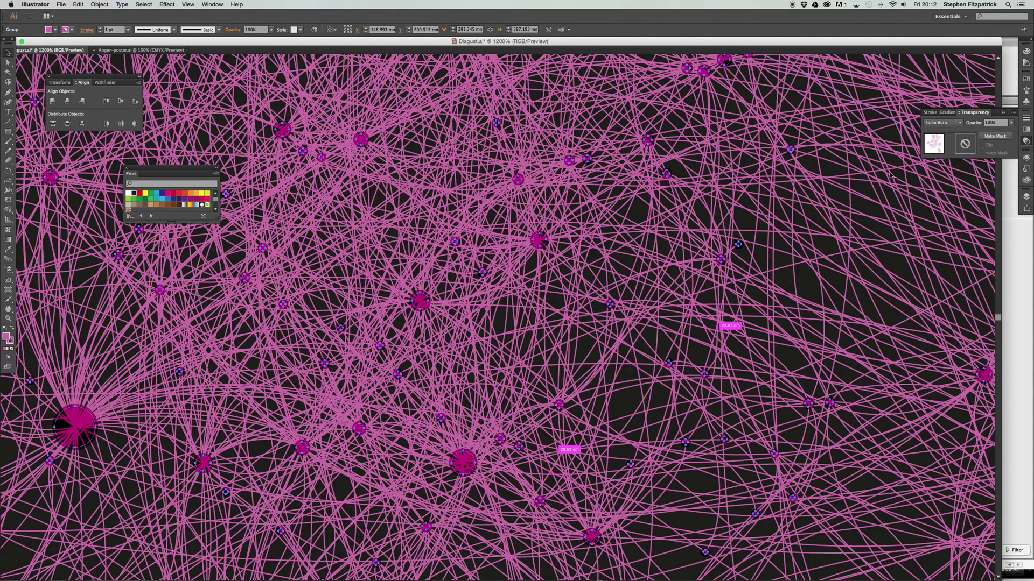
pyautogui.click(785, 263)
pyautogui.click(632, 245)
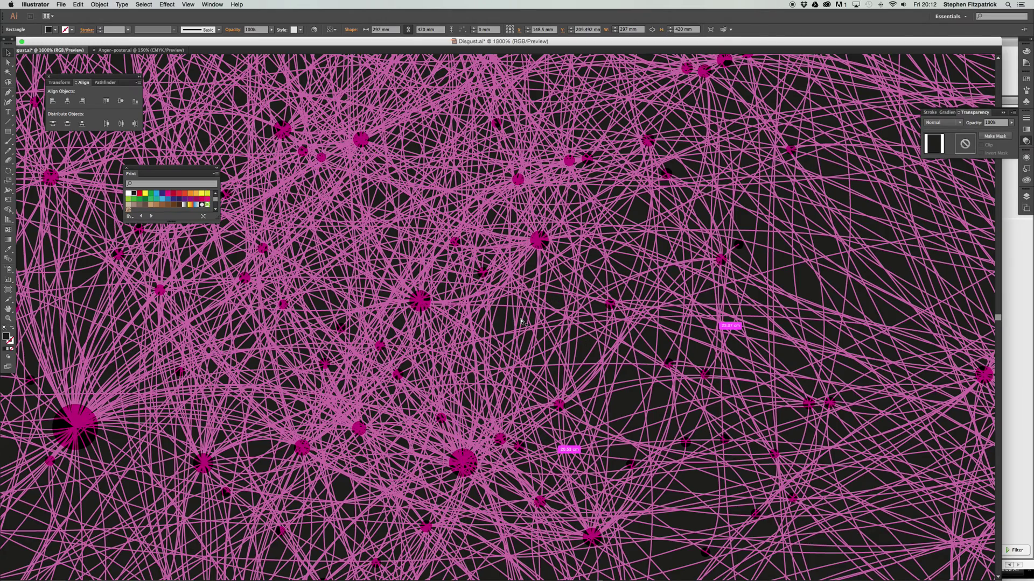
pyautogui.scroll(3, 520, 321)
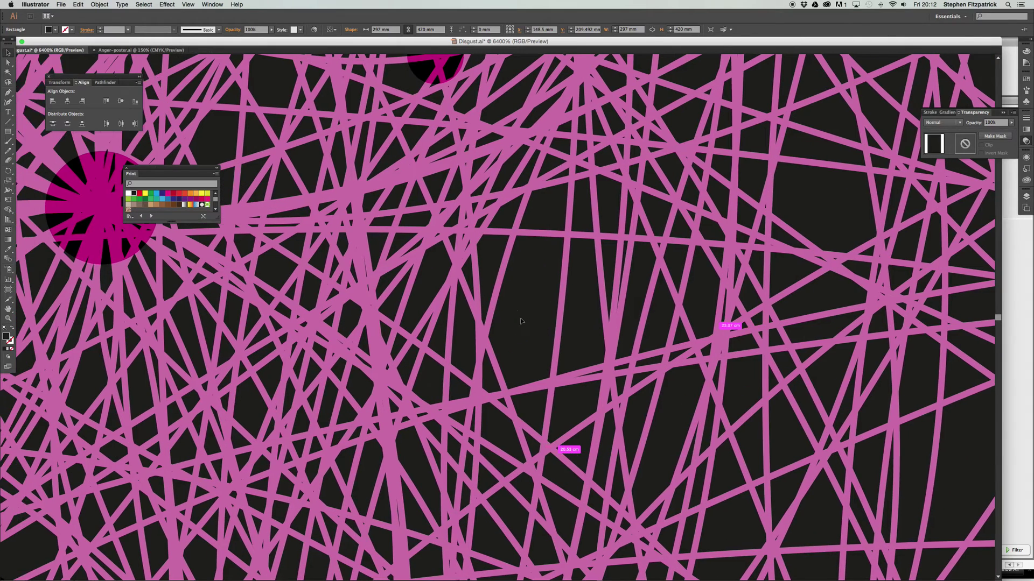
pyautogui.hscroll(-3, 521, 320)
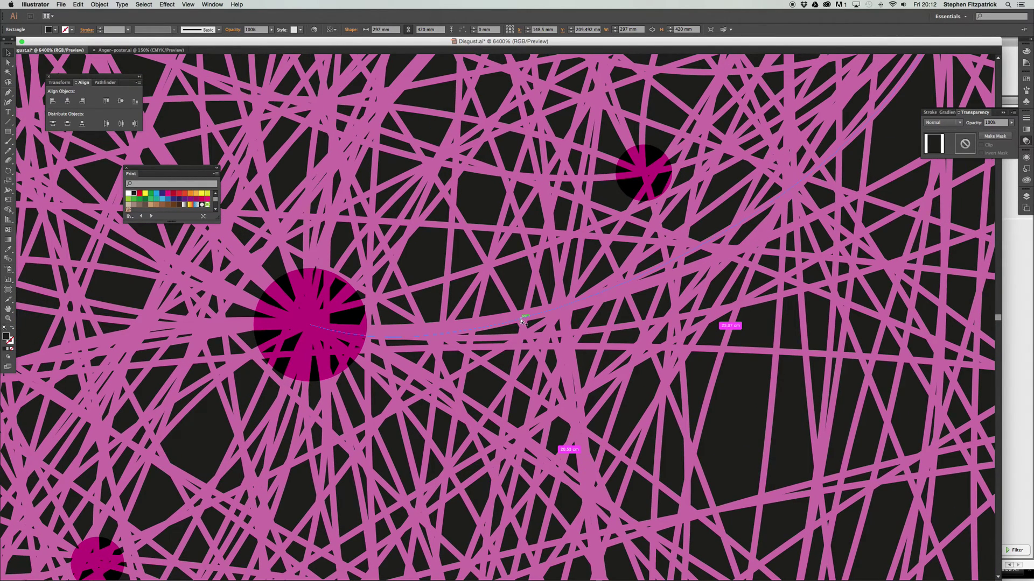
pyautogui.scroll(-5, 521, 321)
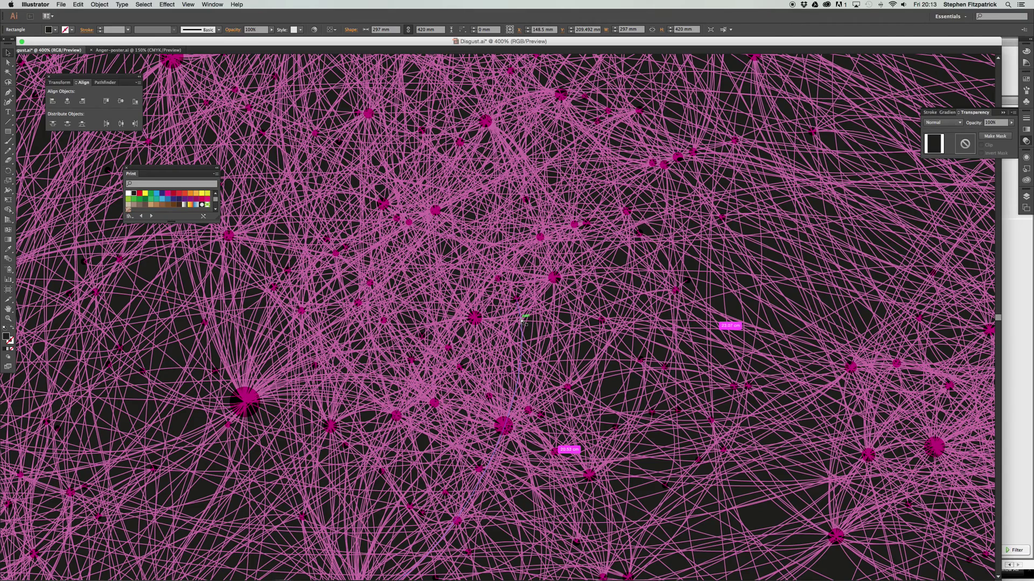
pyautogui.scroll(-1, 521, 321)
pyautogui.scroll(-1, 521, 321)
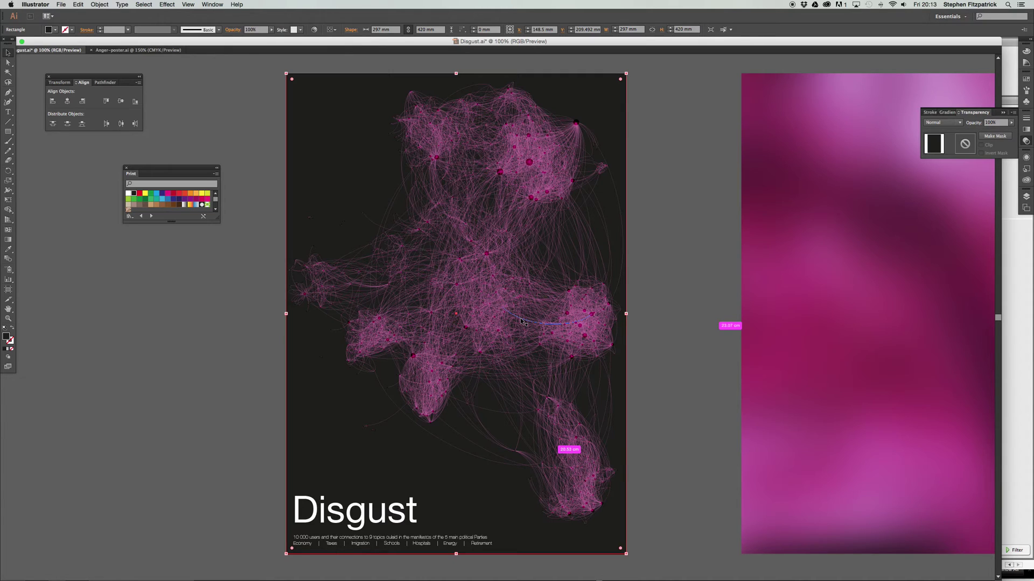
# Step: Compare the black-backed Disgust poster with the Anger poster and return to the Disgust document
pyautogui.click(129, 50)
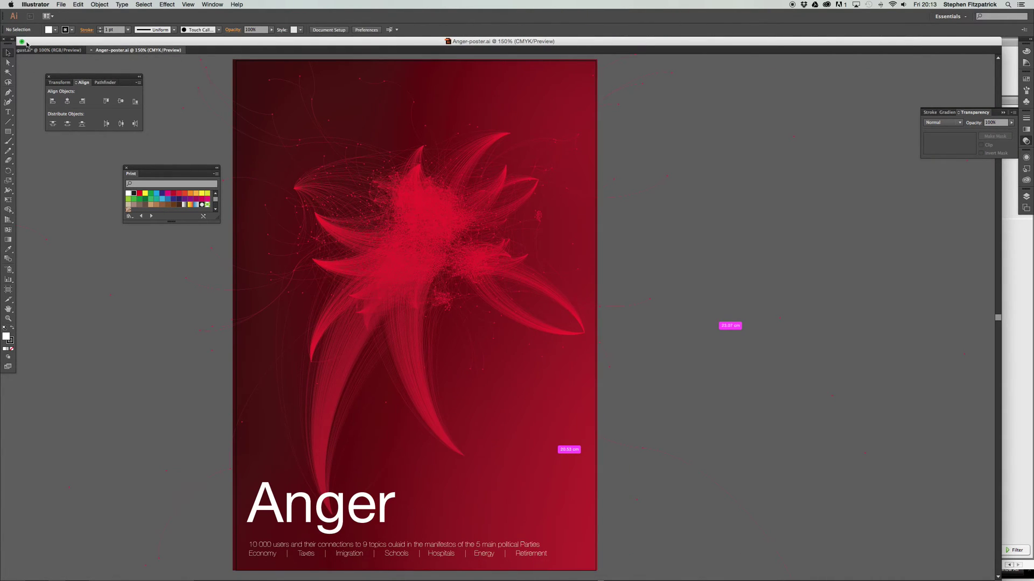
pyautogui.click(51, 50)
pyautogui.press('super+a')
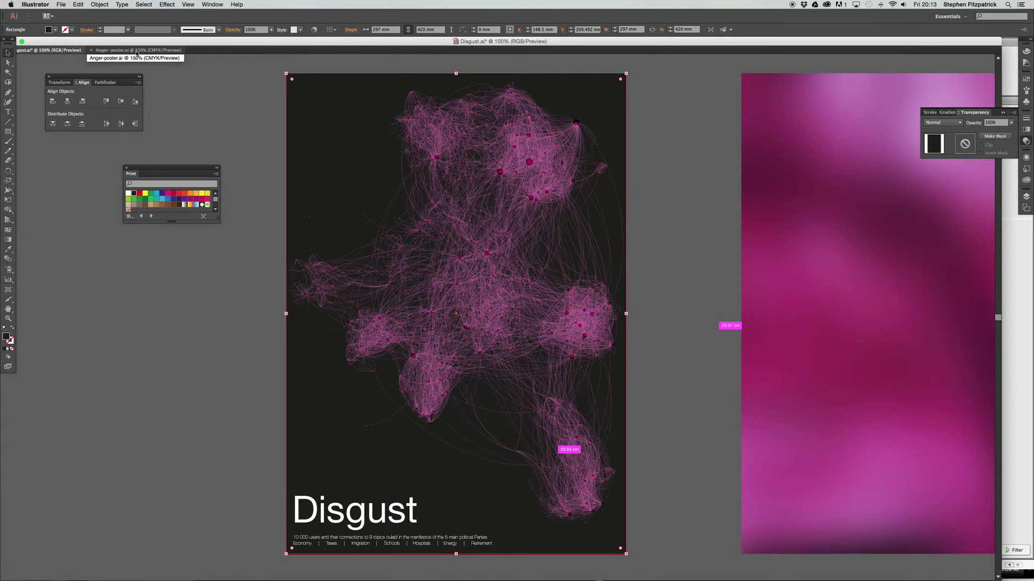
pyautogui.click(137, 50)
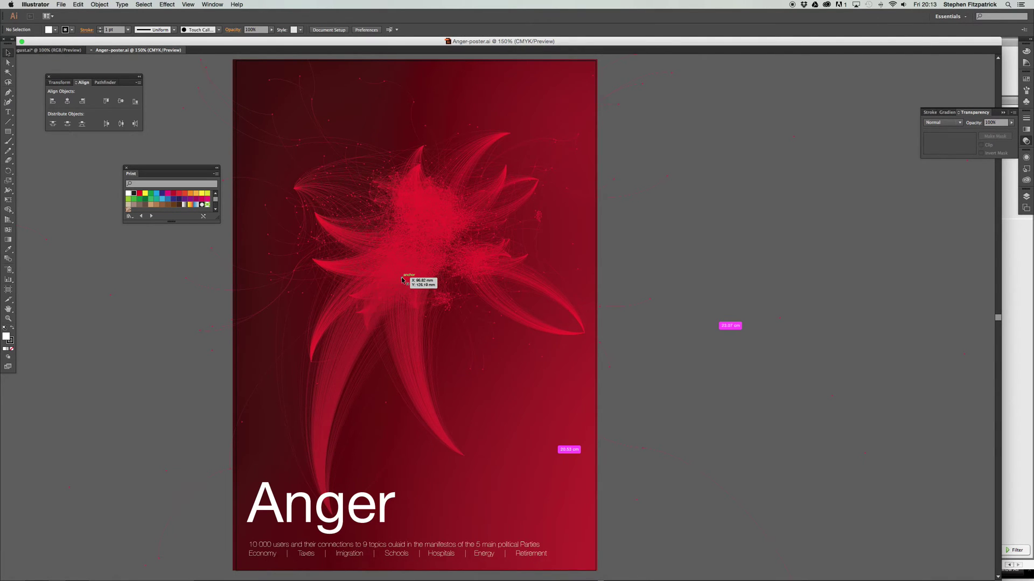
pyautogui.click(53, 51)
# Step: Try the blurred magenta background against the artboard's right edge, compare with the Anger poster, and put the background back farther outside
pyautogui.click(764, 144)
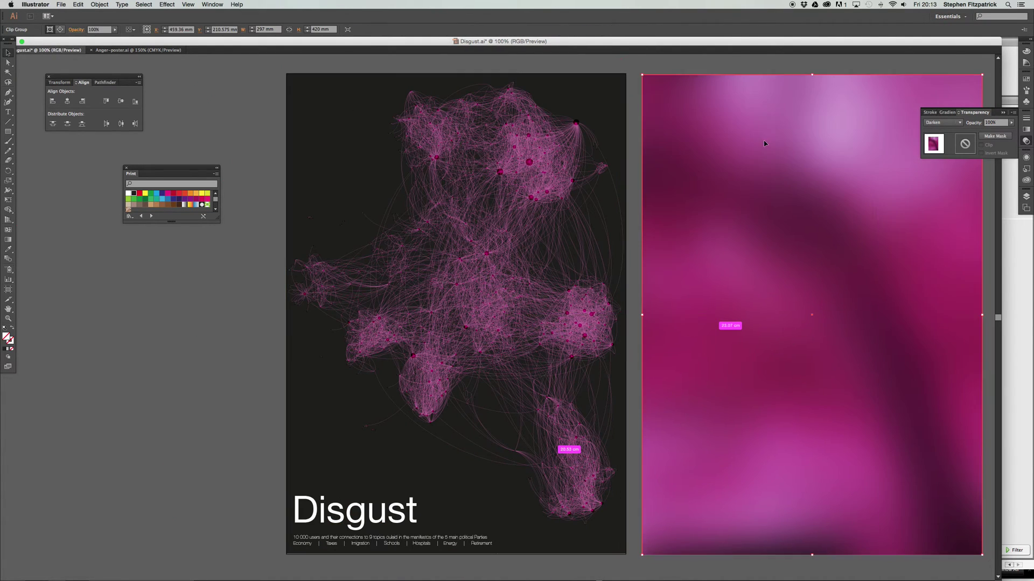
pyautogui.moveTo(764, 144); pyautogui.dragTo(627, 145)
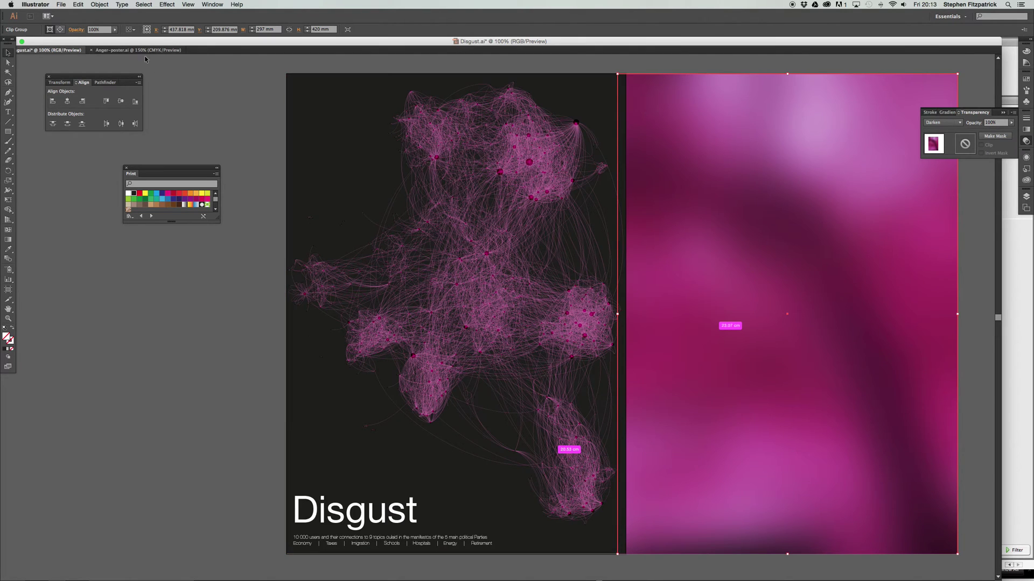
pyautogui.click(139, 50)
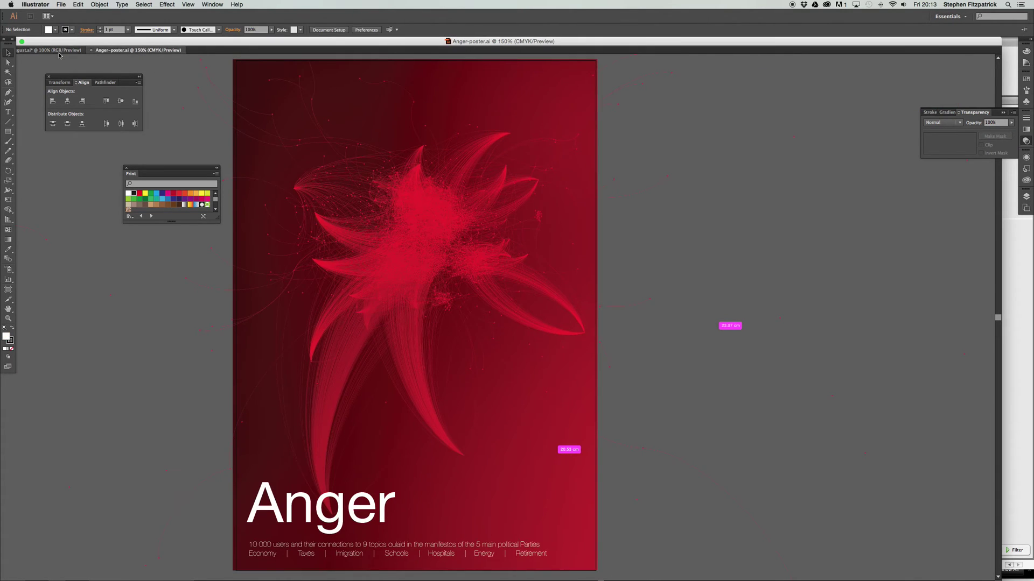
pyautogui.click(59, 54)
pyautogui.press('super+z')
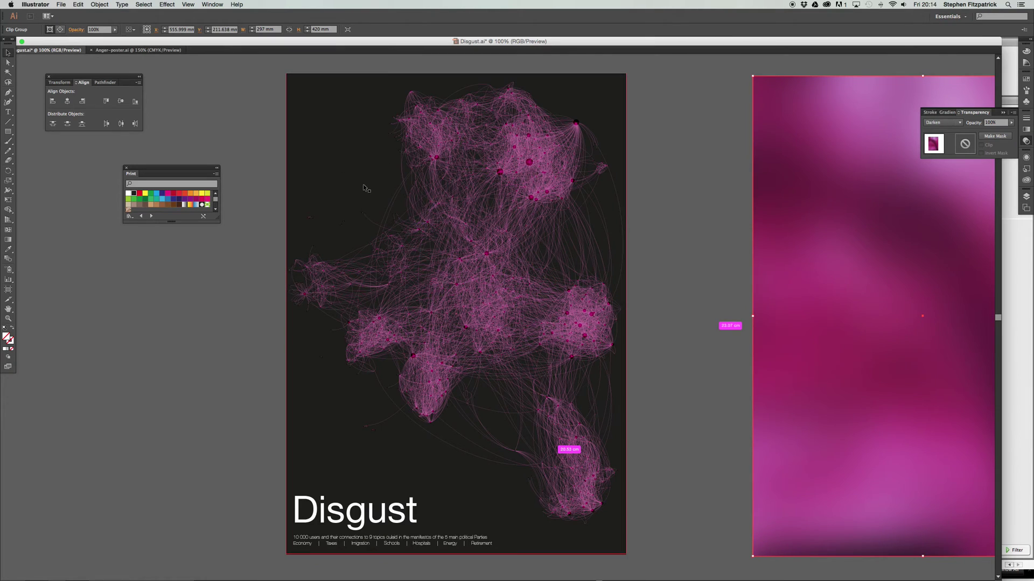
# Step: In the Anger poster, move the dark red background image beside the artboard and draw a 209.496 × 297 mm rectangle over the artboard
pyautogui.click(137, 50)
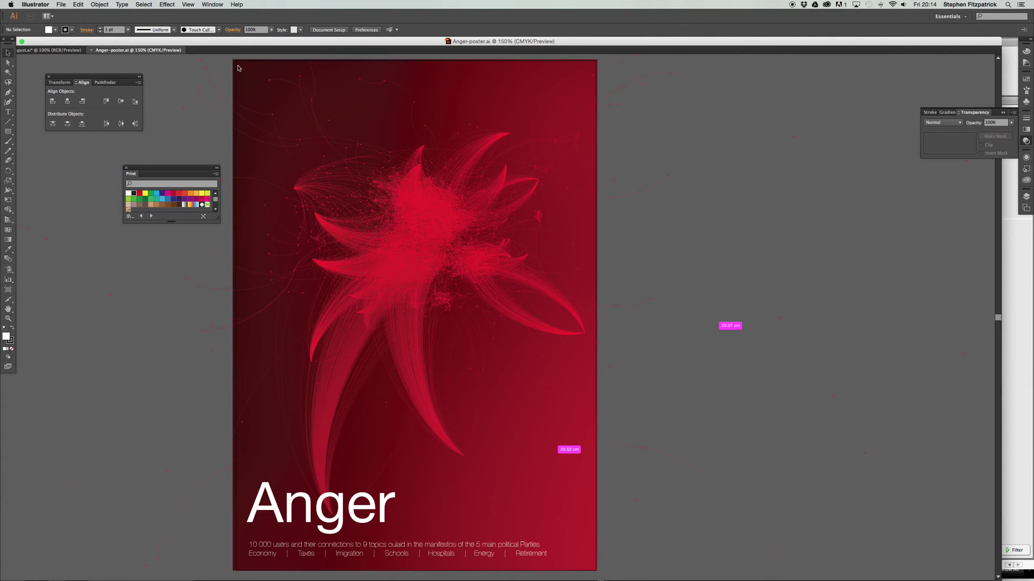
pyautogui.moveTo(484, 92); pyautogui.dragTo(796, 139)
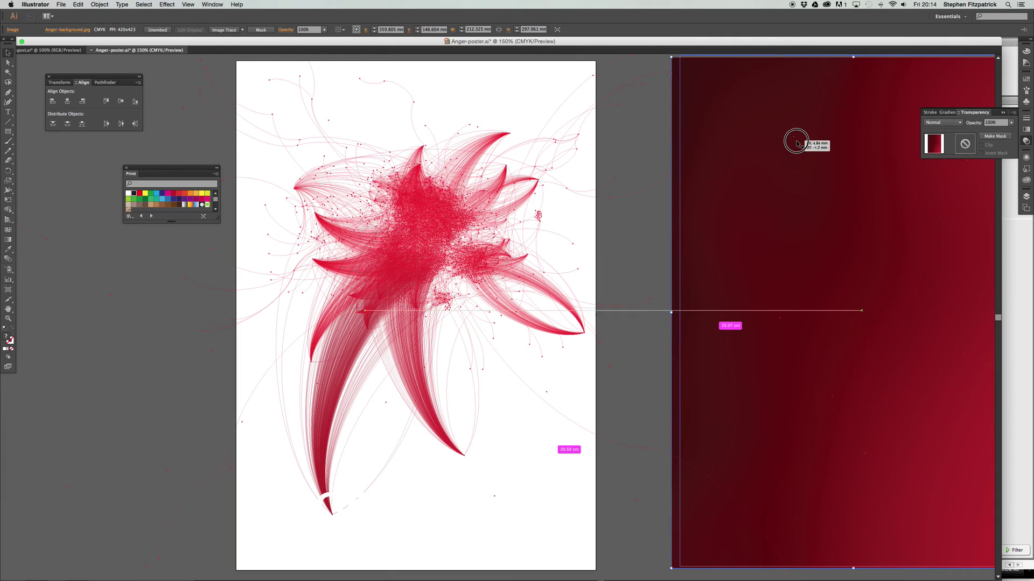
pyautogui.click(9, 131)
pyautogui.moveTo(236, 61); pyautogui.dragTo(595, 549)
# Step: Fill the Anger poster's new rectangle with black, send it to the back behind the network and title, and deselect it
pyautogui.click(56, 30)
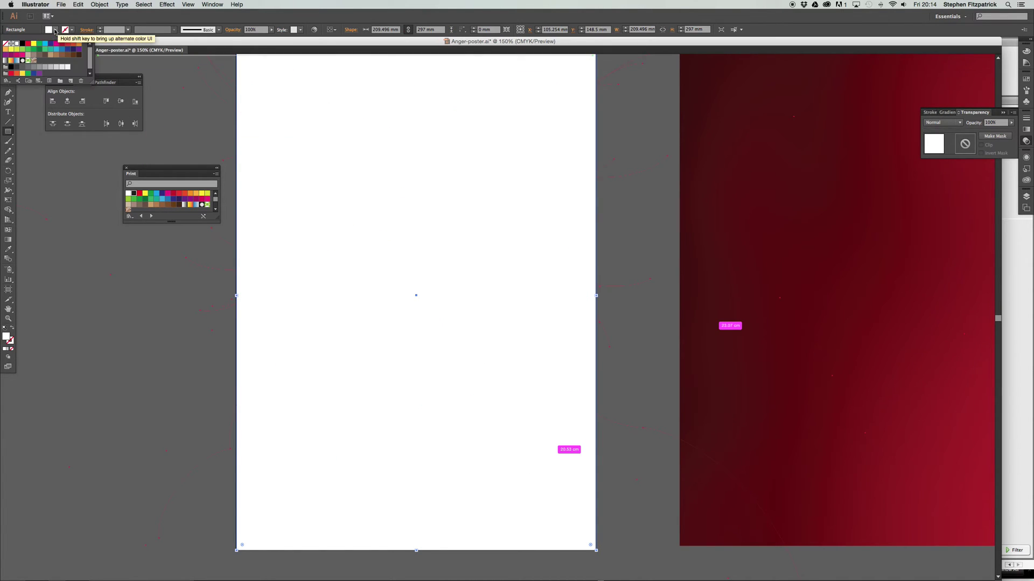
pyautogui.click(22, 43)
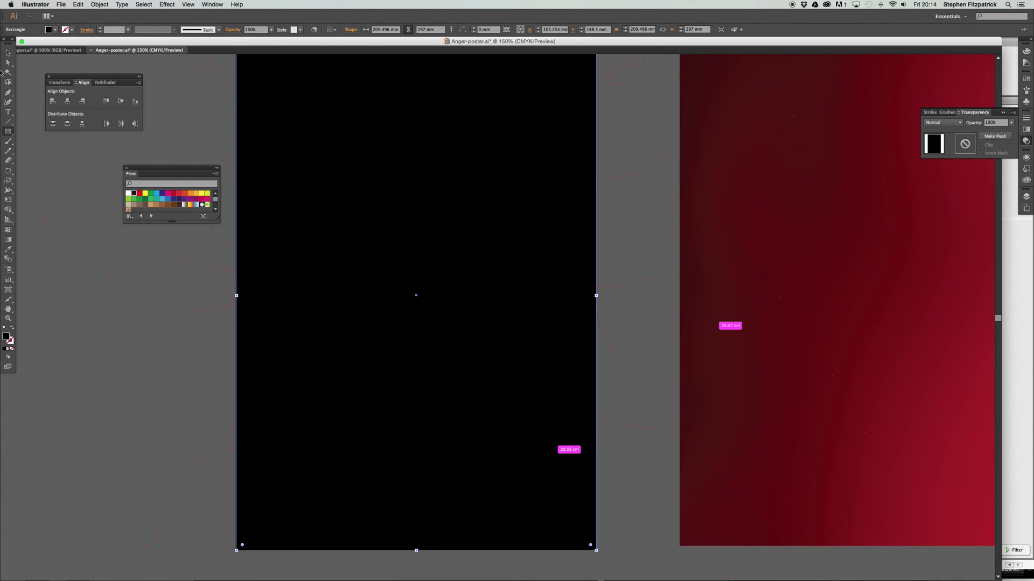
pyautogui.click(8, 52)
pyautogui.rightClick(264, 108)
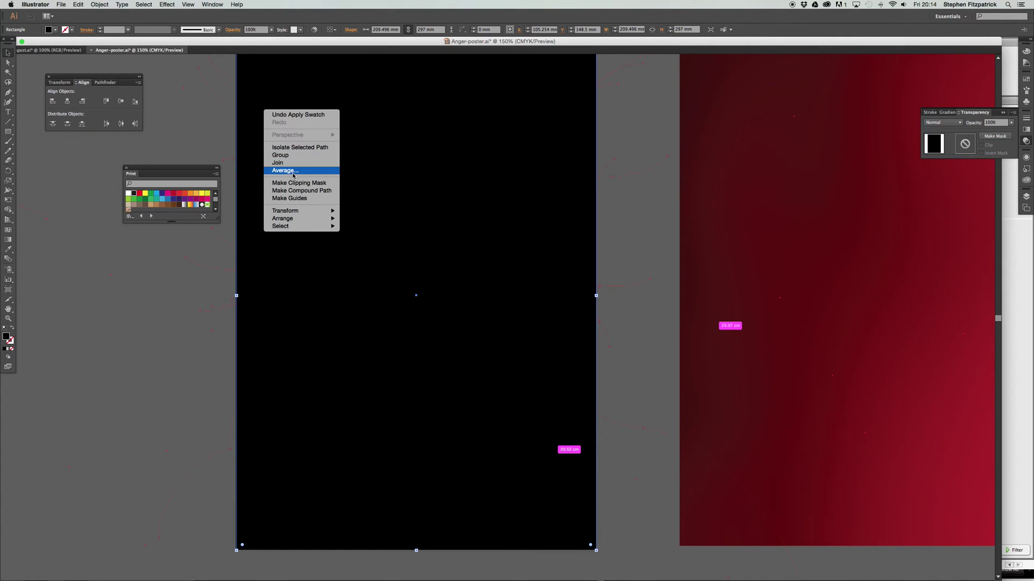
pyautogui.moveTo(318, 218)
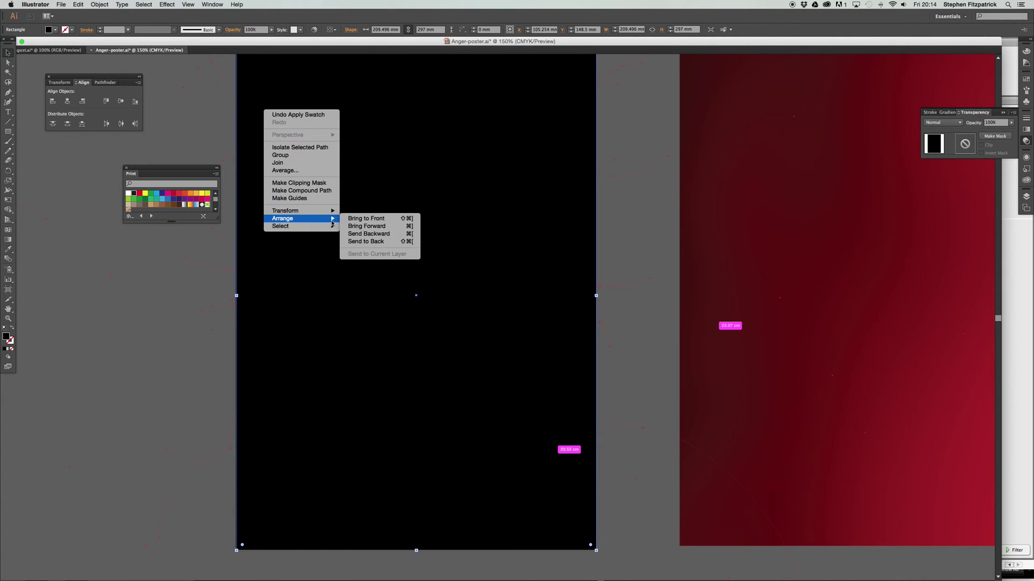
pyautogui.click(377, 242)
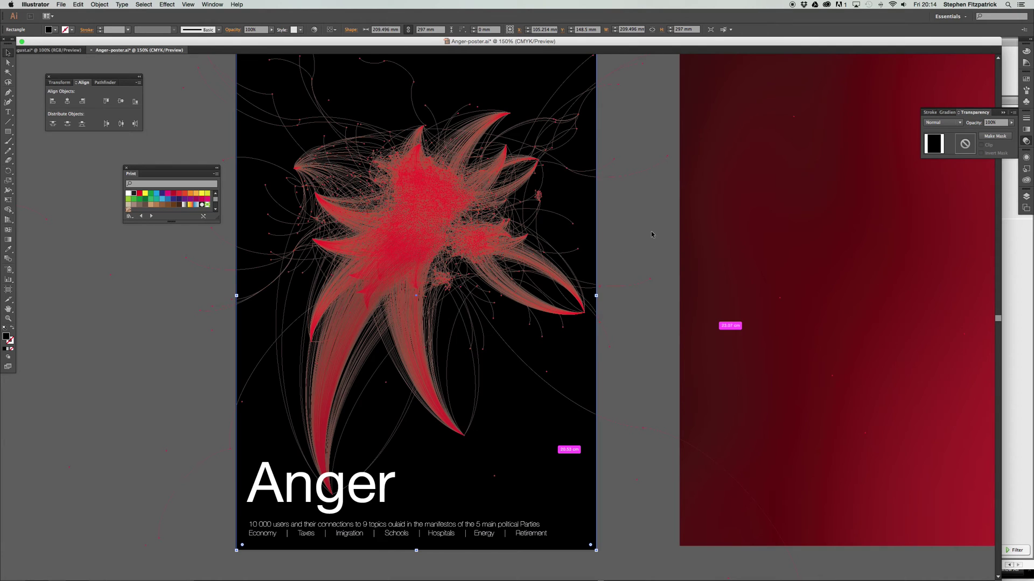
pyautogui.click(649, 235)
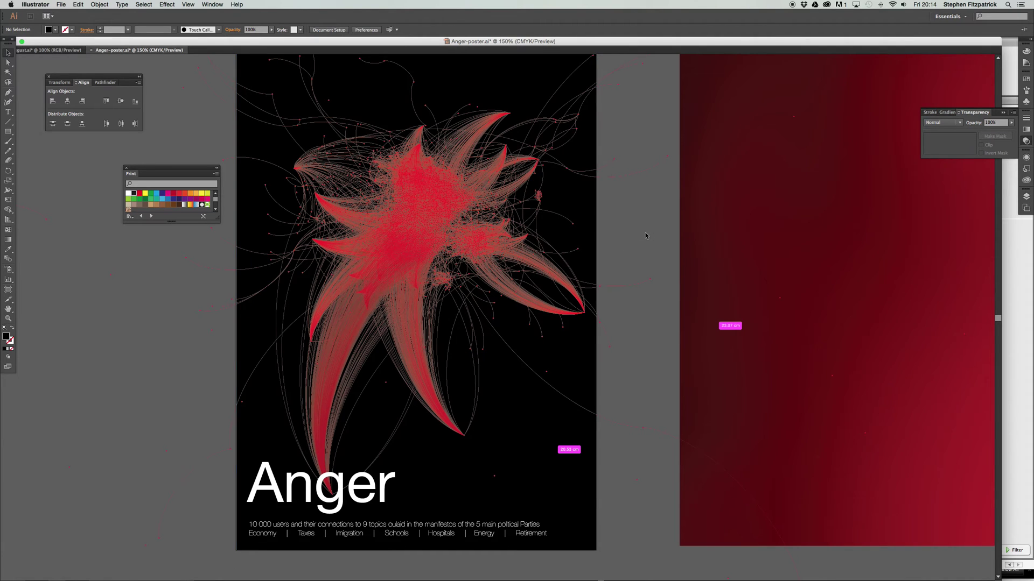
# Step: Set the stroke colour of the Anger poster's network group to CMYK Red and deselect the group
pyautogui.click(335, 142)
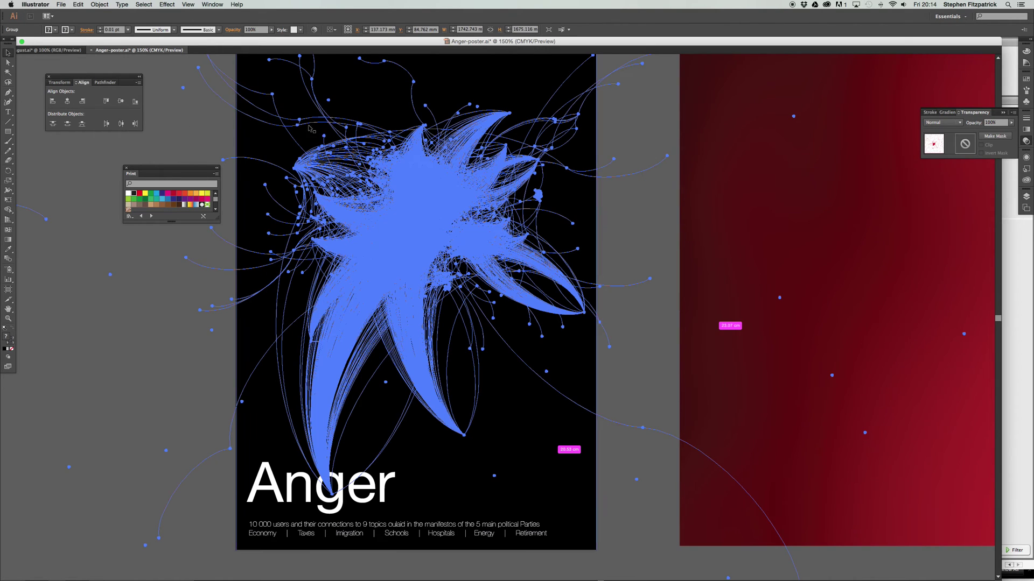
pyautogui.click(72, 29)
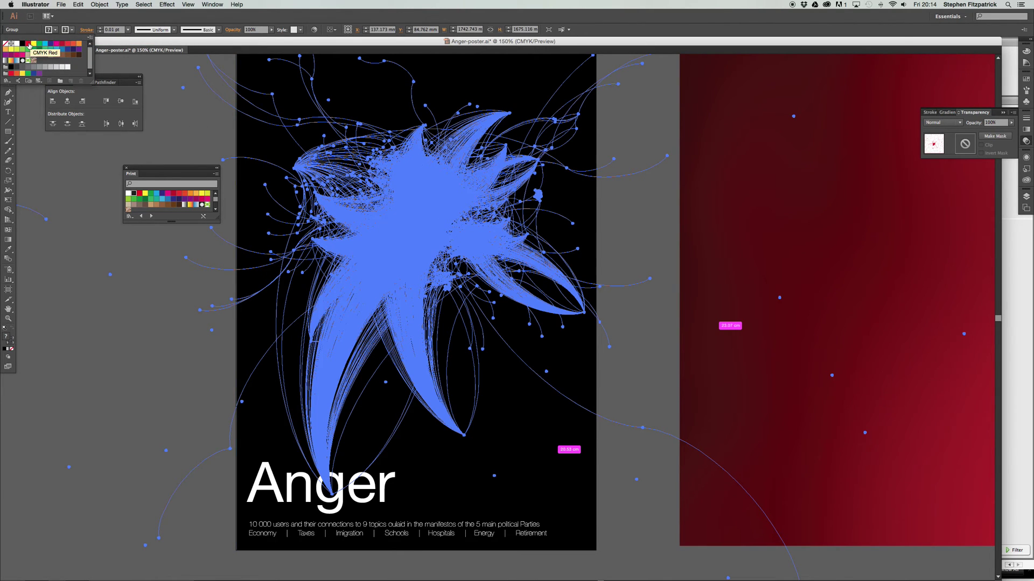
pyautogui.press('Escape')
pyautogui.click(174, 119)
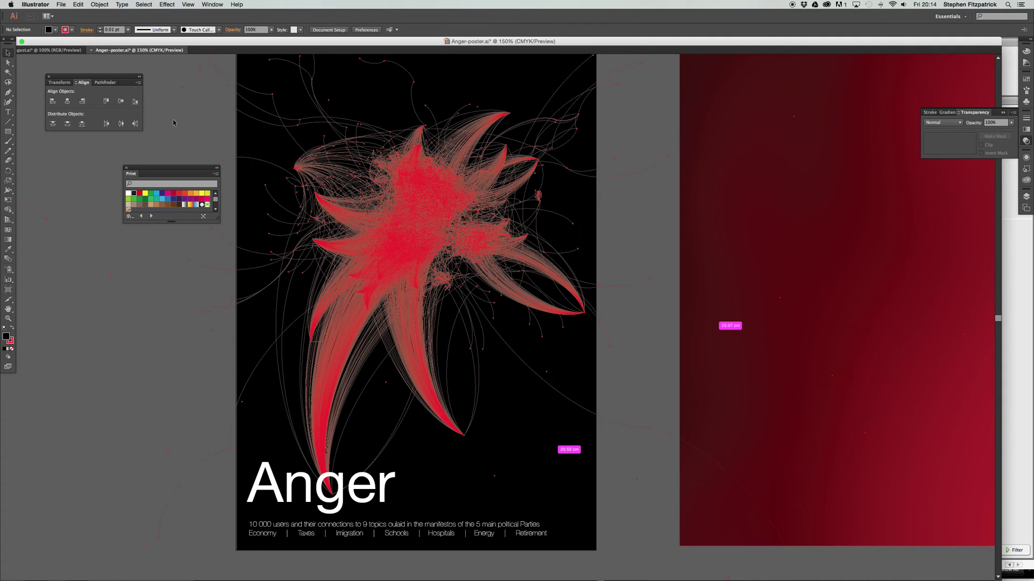
# Step: Set the stroke weight of the Anger poster's network group to 0.1 pt and deselect the group
pyautogui.scroll(2, 513, 269)
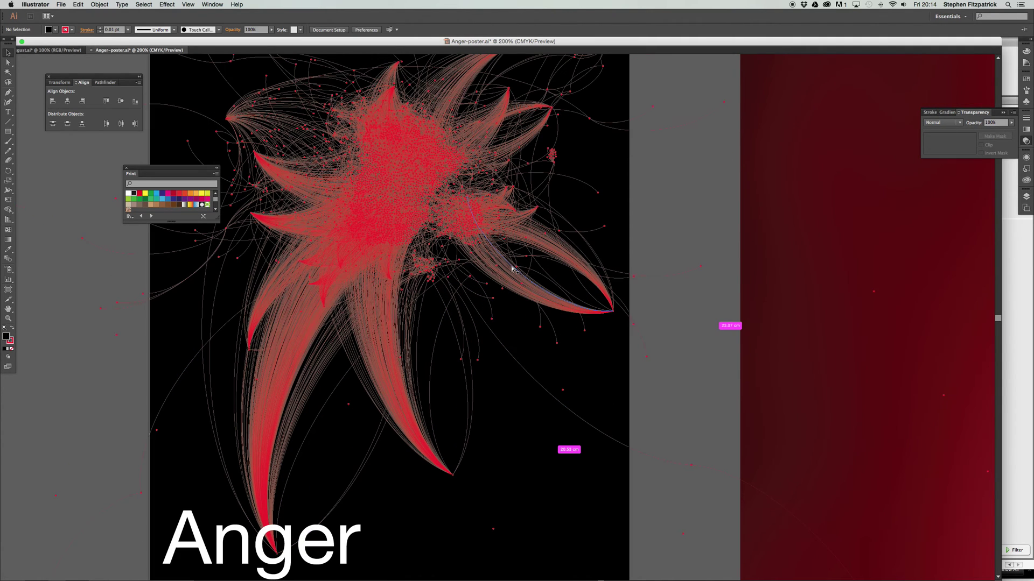
pyautogui.scroll(3, 513, 270)
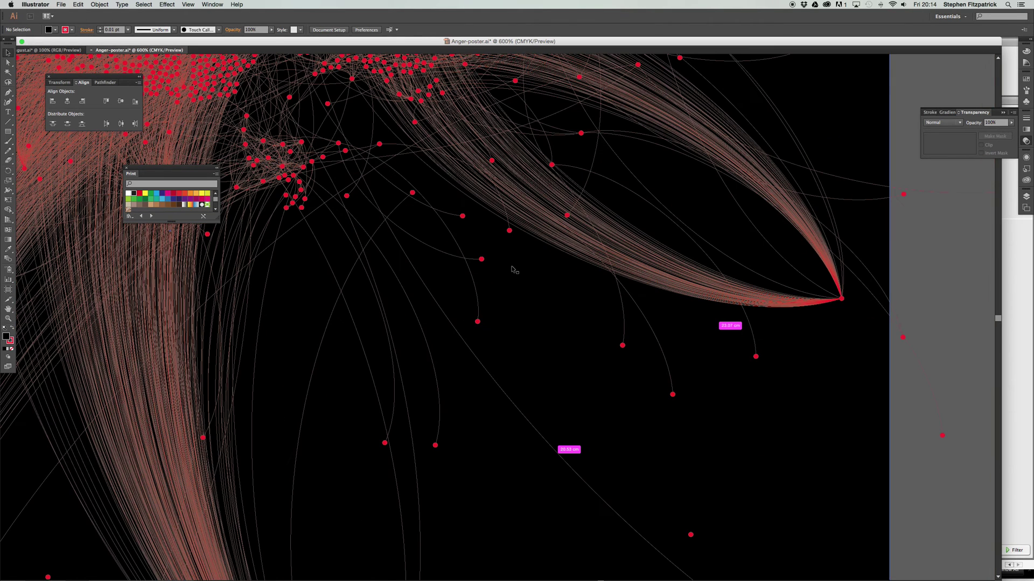
pyautogui.click(526, 177)
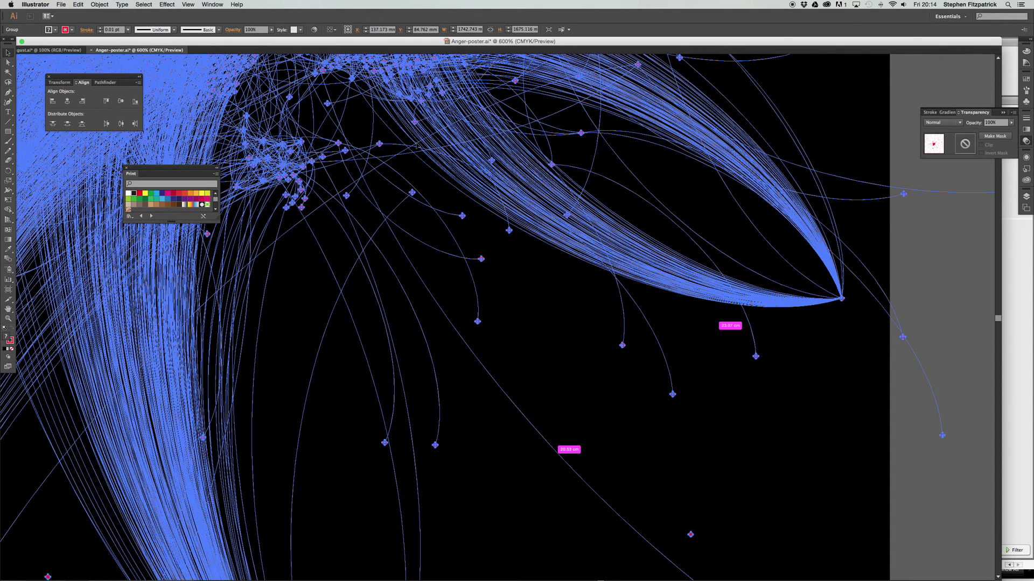
pyautogui.click(113, 30)
pyautogui.write('0.01')
pyautogui.press('Return')
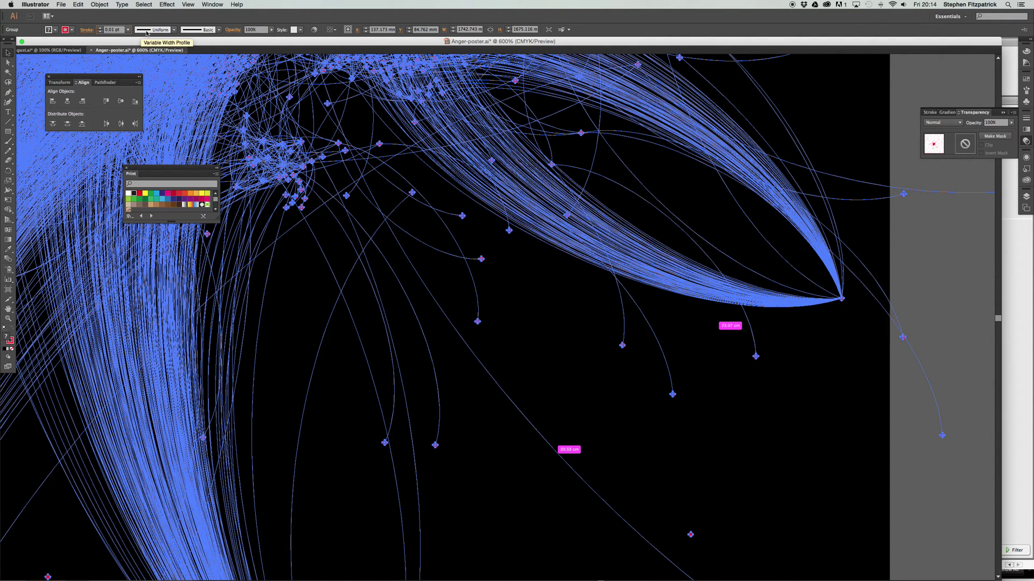
pyautogui.press('BackSpace')
pyautogui.write('.1')
pyautogui.press('Return')
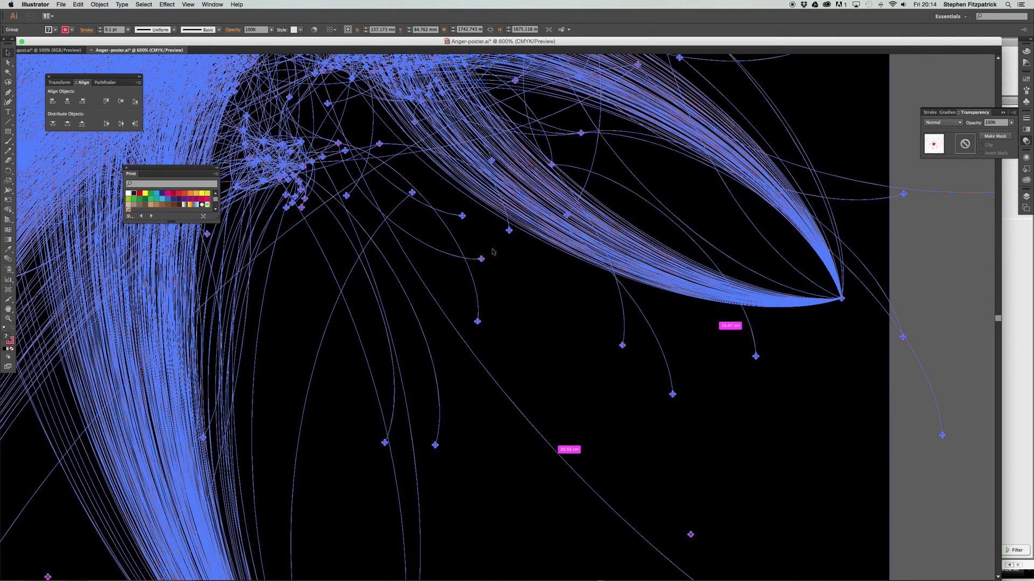
pyautogui.click(509, 258)
pyautogui.press('super+minus')
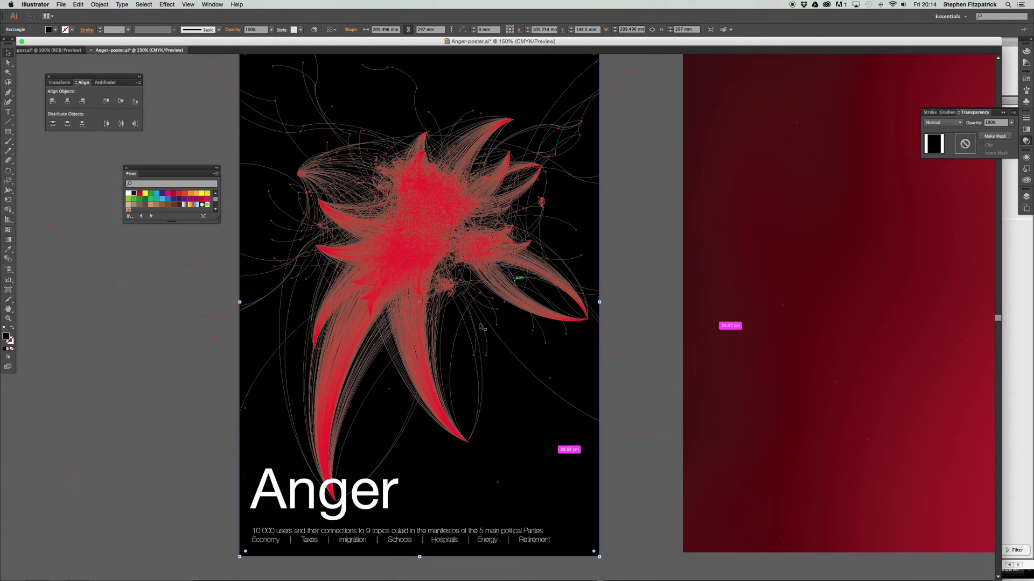
pyautogui.click(183, 274)
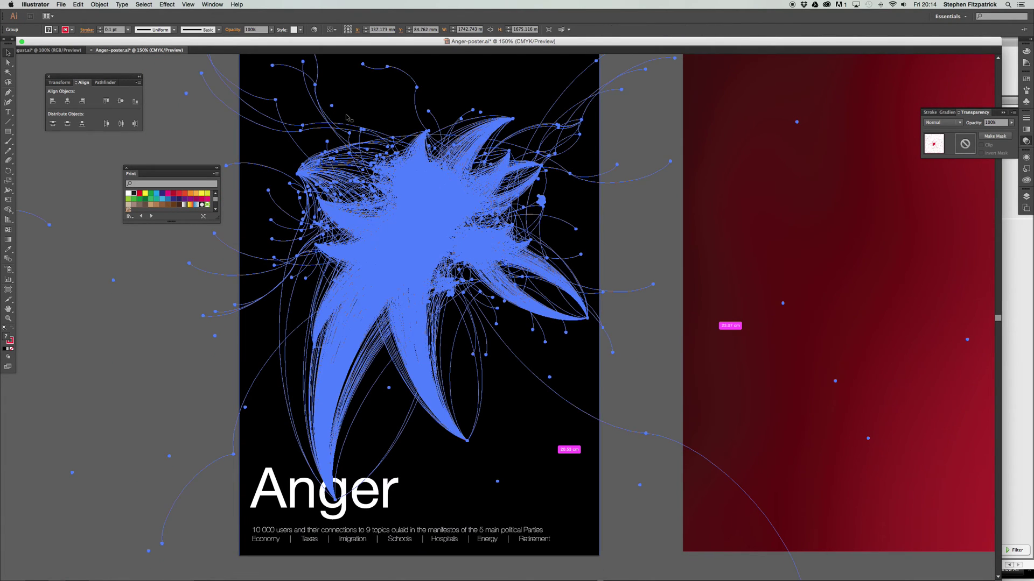
pyautogui.click(183, 274)
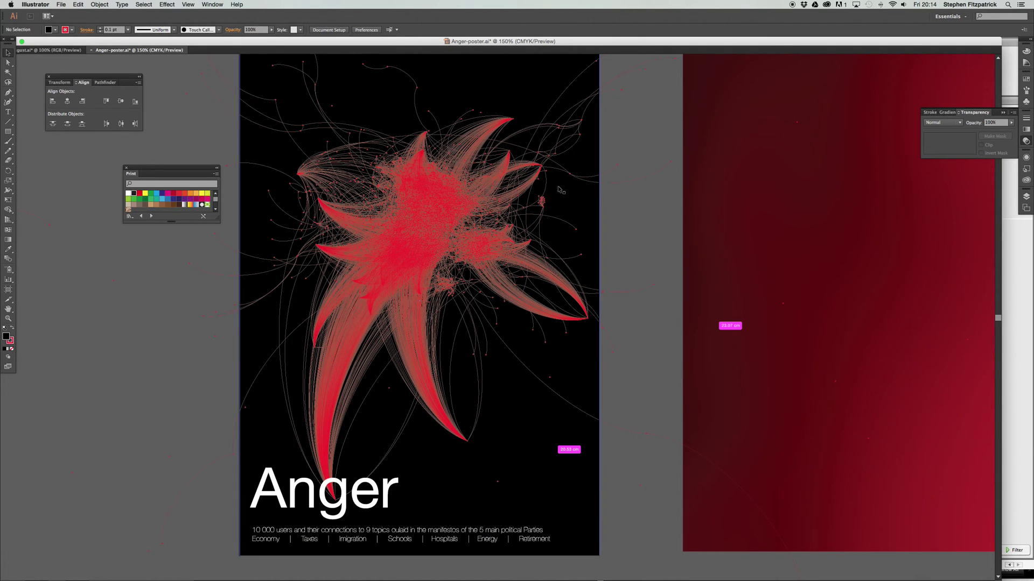
# Step: Move the dark red background image back over the Anger artboard, narrow its right side to the artboard's edge, and deselect it
pyautogui.moveTo(509, 105); pyautogui.dragTo(373, 159)
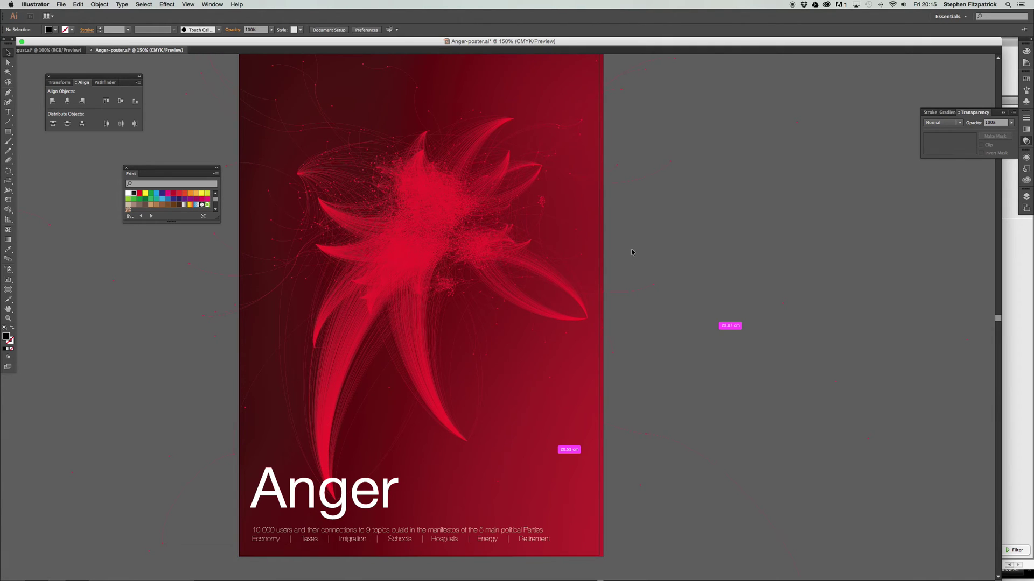
pyautogui.click(602, 160)
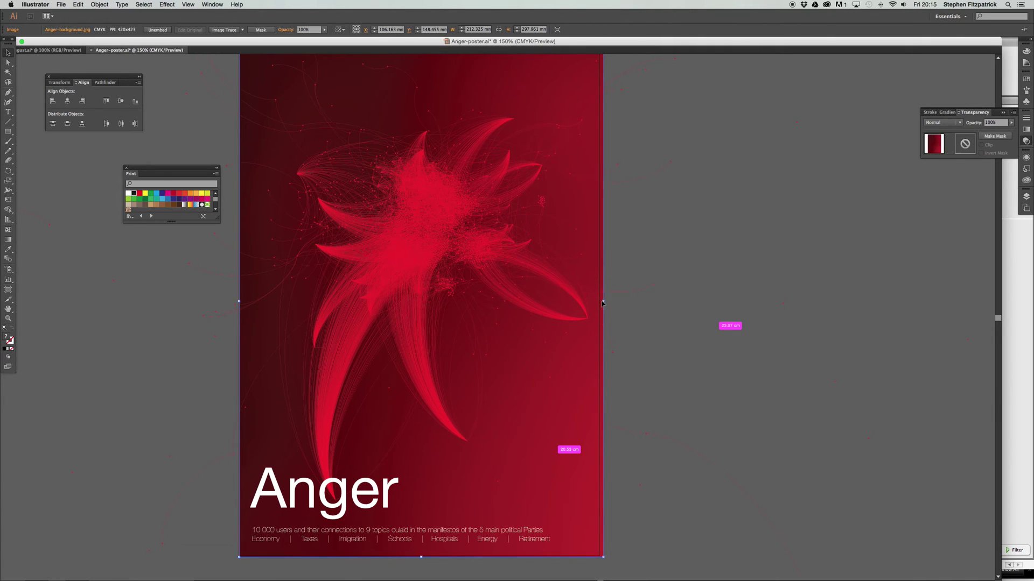
pyautogui.moveTo(603, 301); pyautogui.dragTo(599, 301)
pyautogui.click(630, 325)
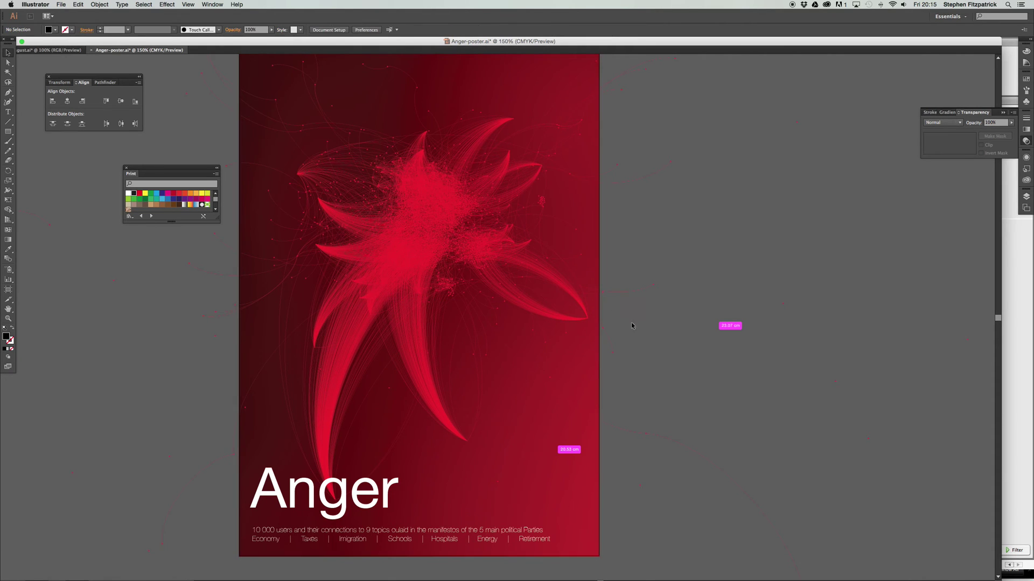
# Step: Highlight the 10 000 users line and the topics line below the Anger title to examine them, and deselect the text
pyautogui.scroll(2, 335, 173)
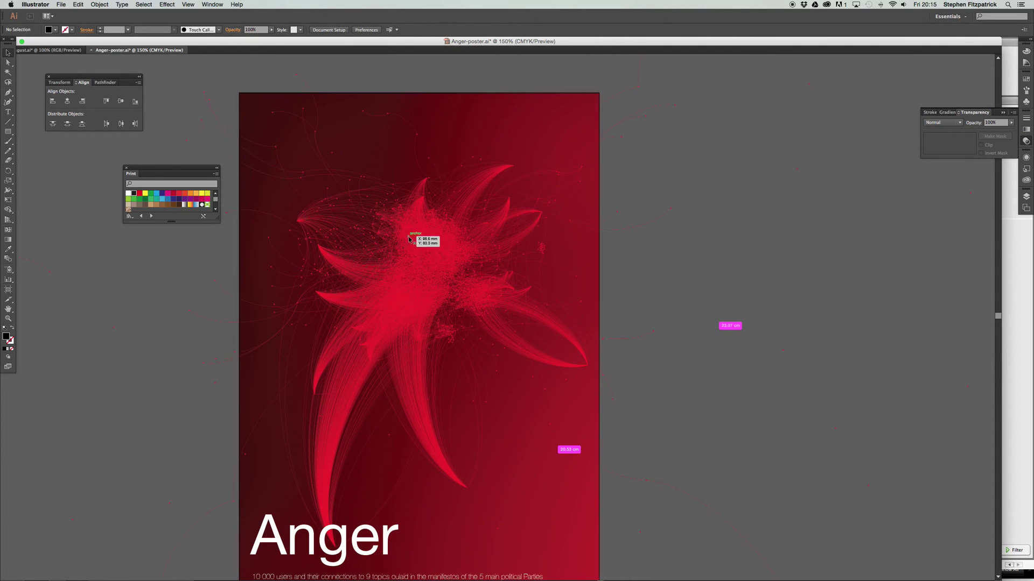
pyautogui.scroll(-3, 620, 411)
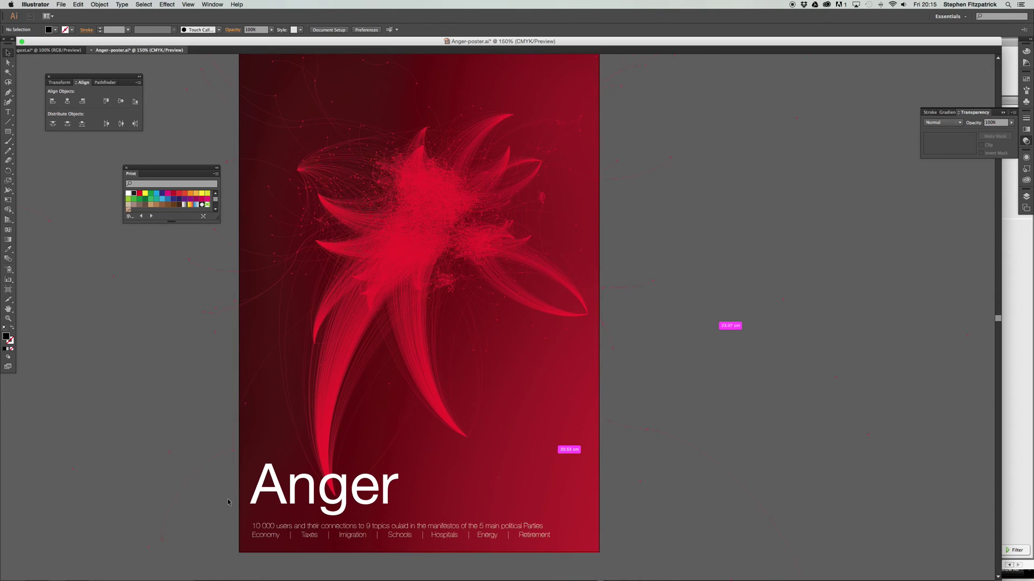
pyautogui.doubleClick(258, 530)
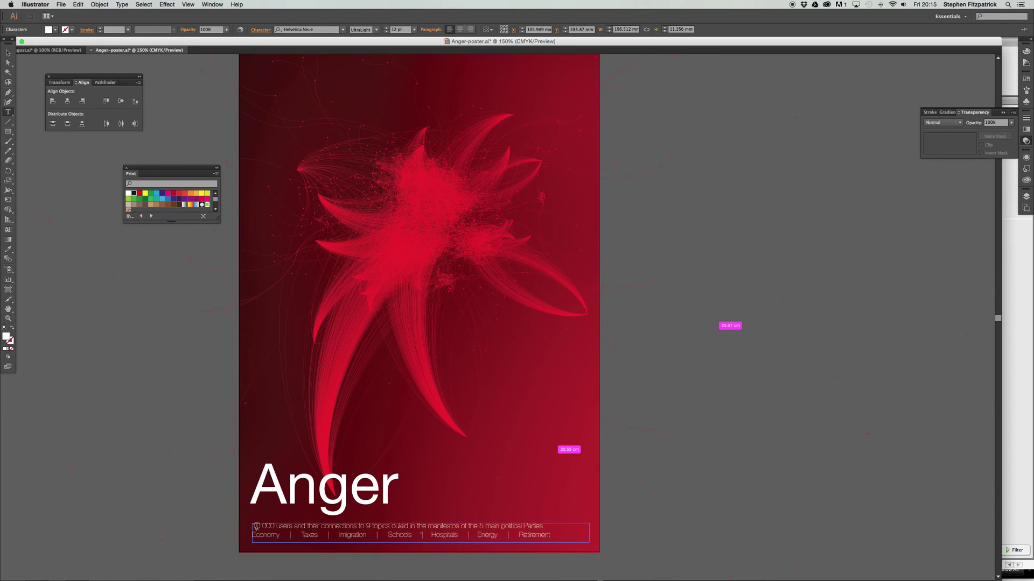
pyautogui.moveTo(253, 527); pyautogui.dragTo(547, 526)
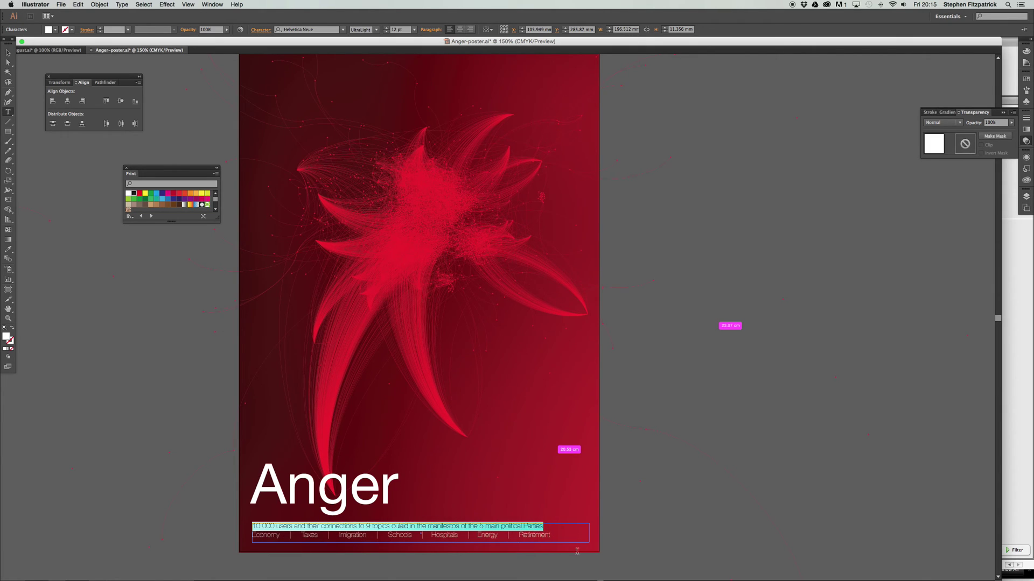
pyautogui.keyDown('shift'); pyautogui.click(550, 535); pyautogui.keyUp('shift')
pyautogui.click(187, 533)
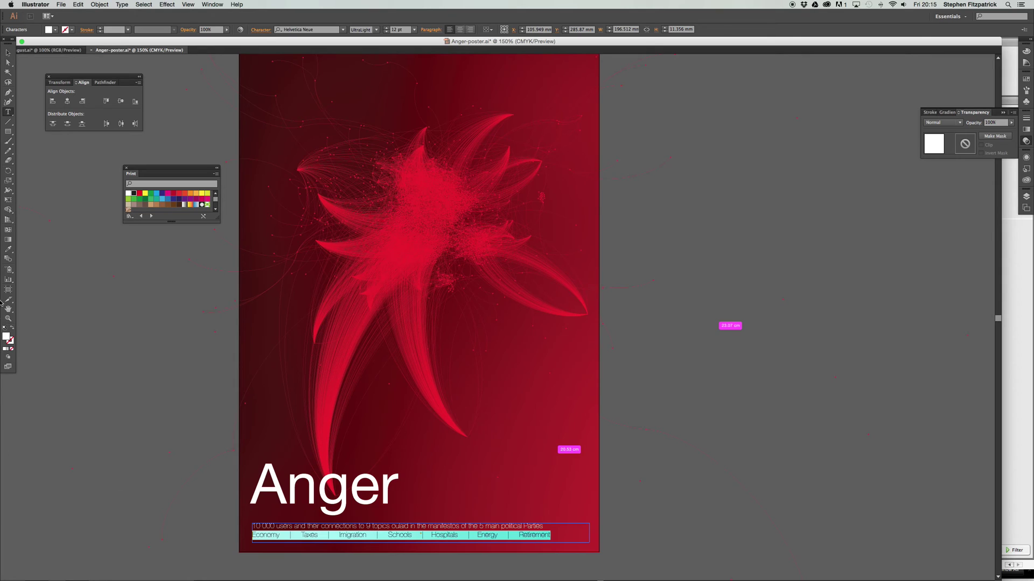
pyautogui.click(9, 53)
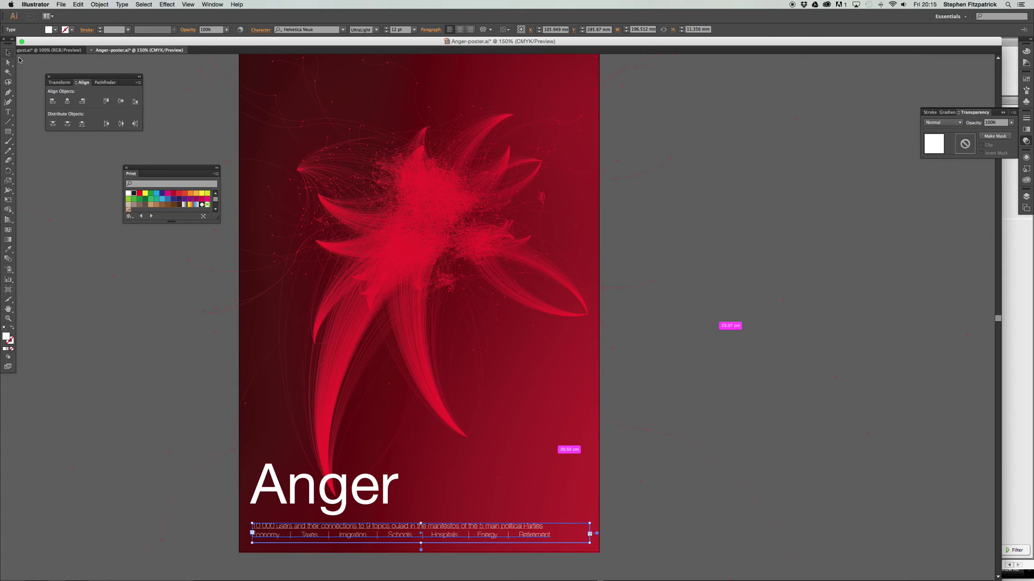
pyautogui.click(786, 219)
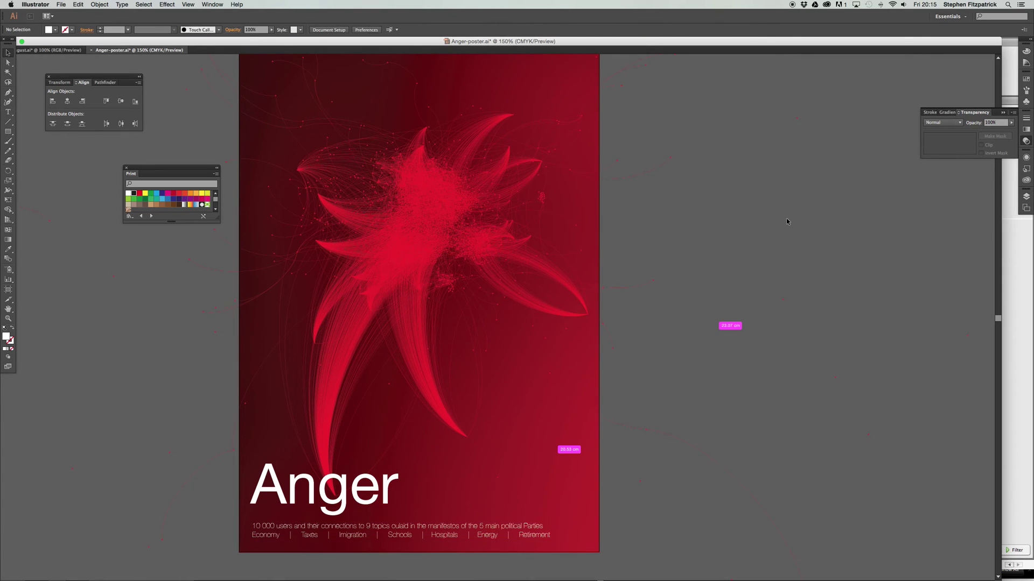